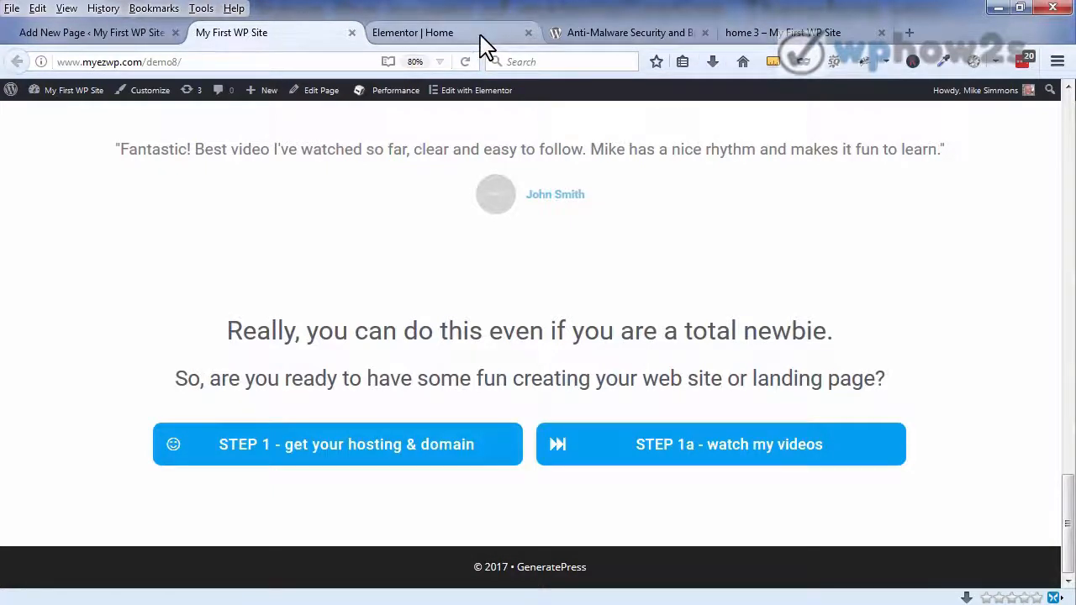
Step: Save the Elementor Home page to the template library under the name "home page 3 buttons"
left_click(751, 40)
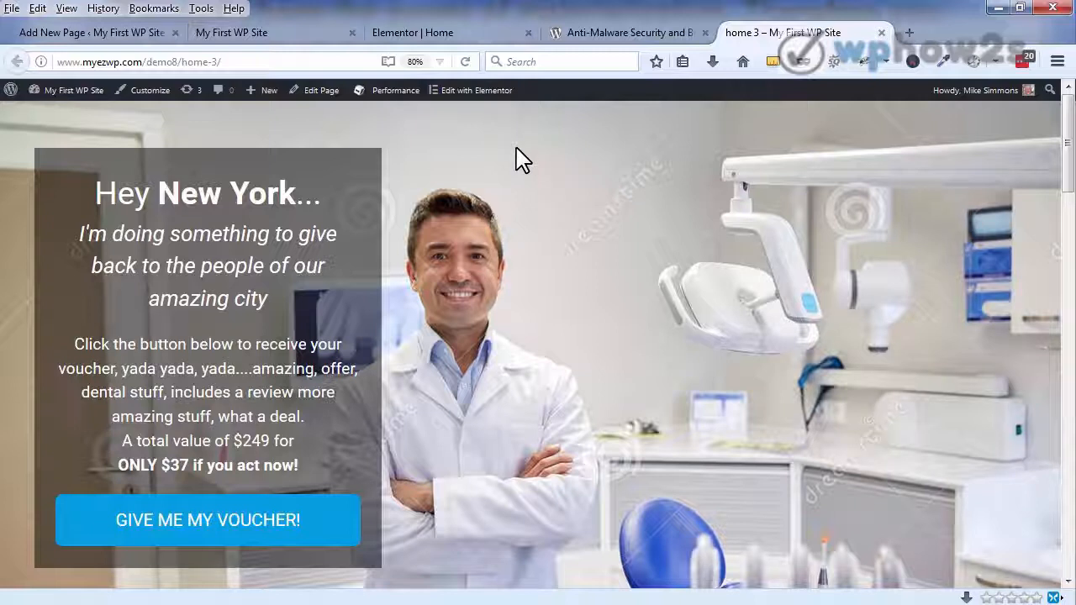
left_click(427, 40)
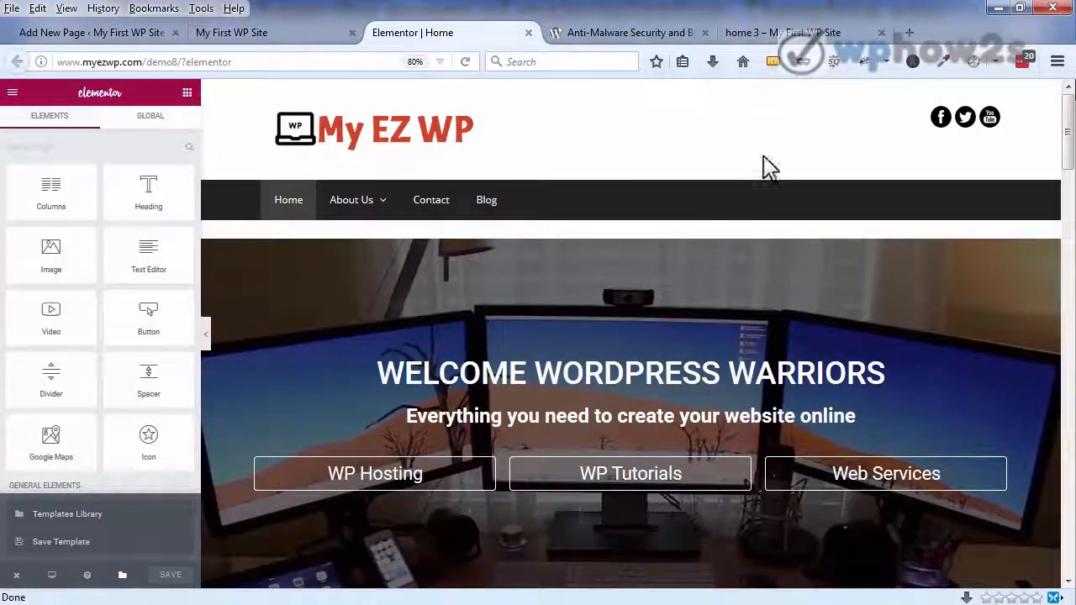
left_click_drag(1068, 116, 1029, 141)
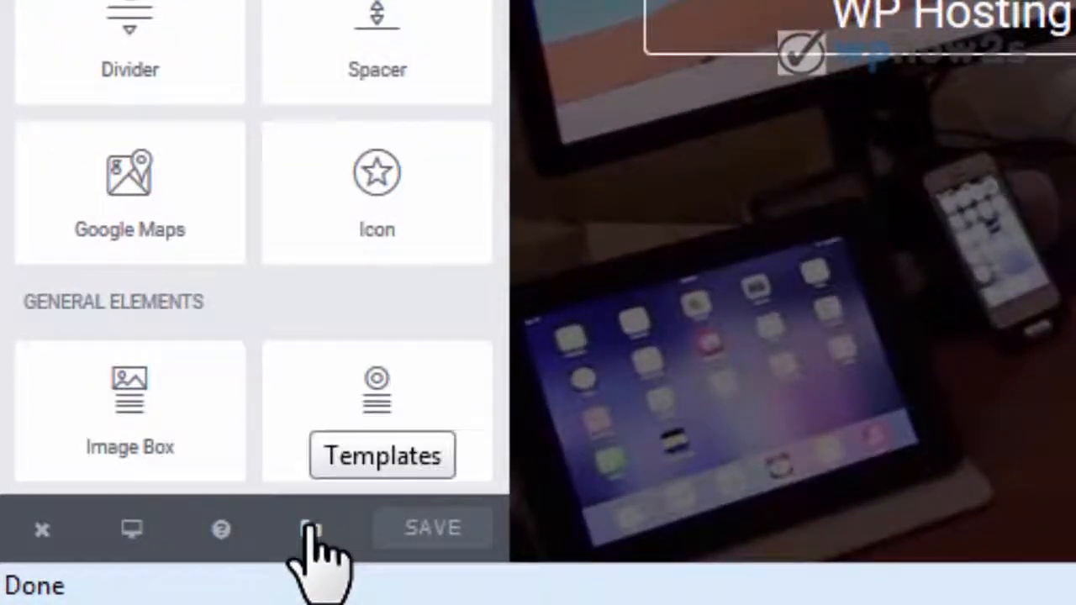
mouse_move(311, 530)
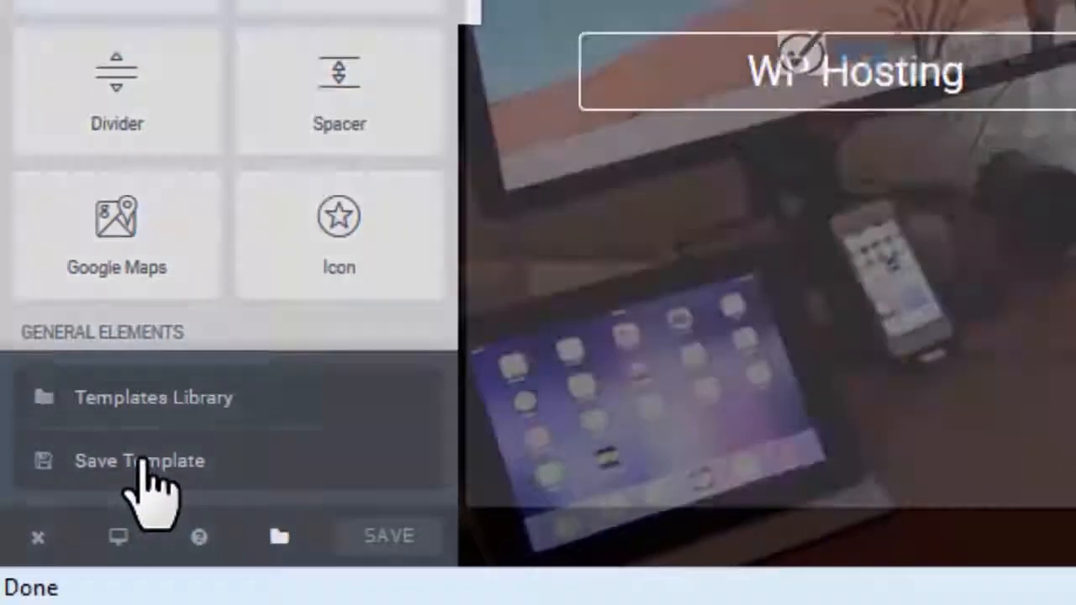
left_click(160, 446)
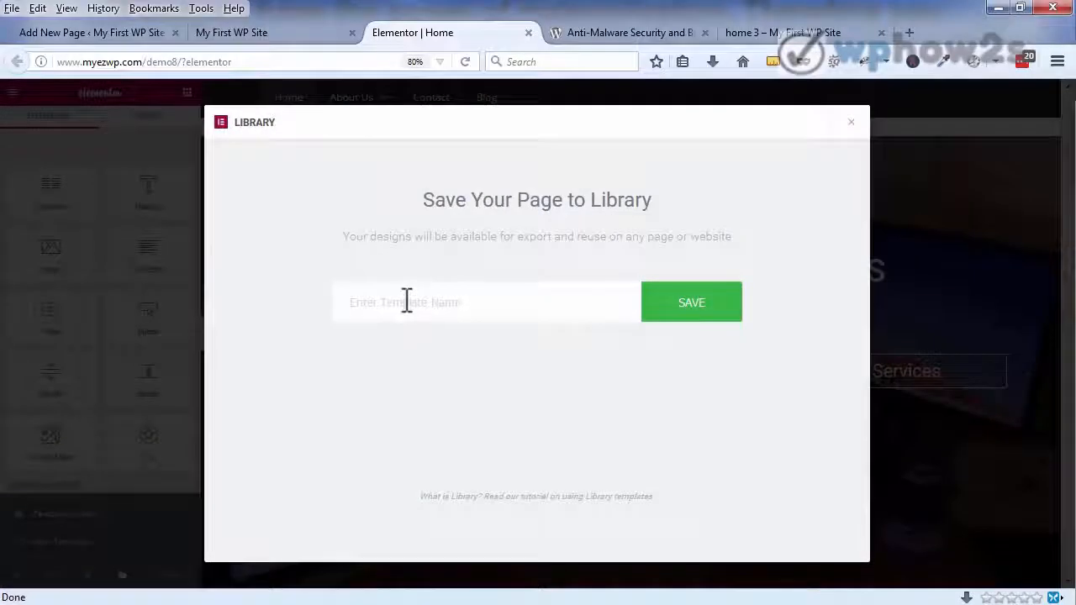
left_click(407, 301)
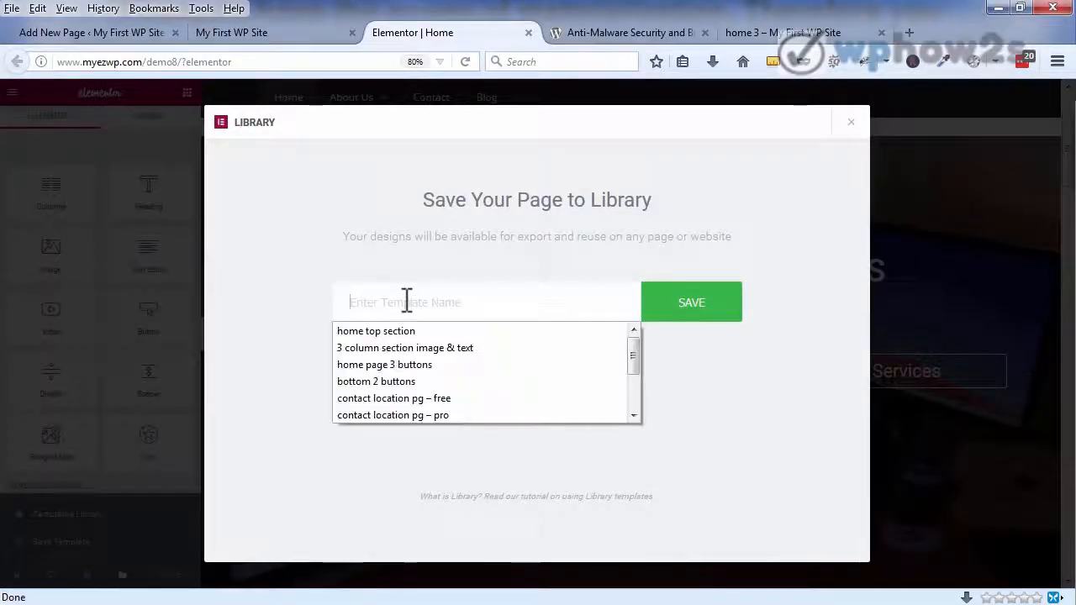
left_click(391, 367)
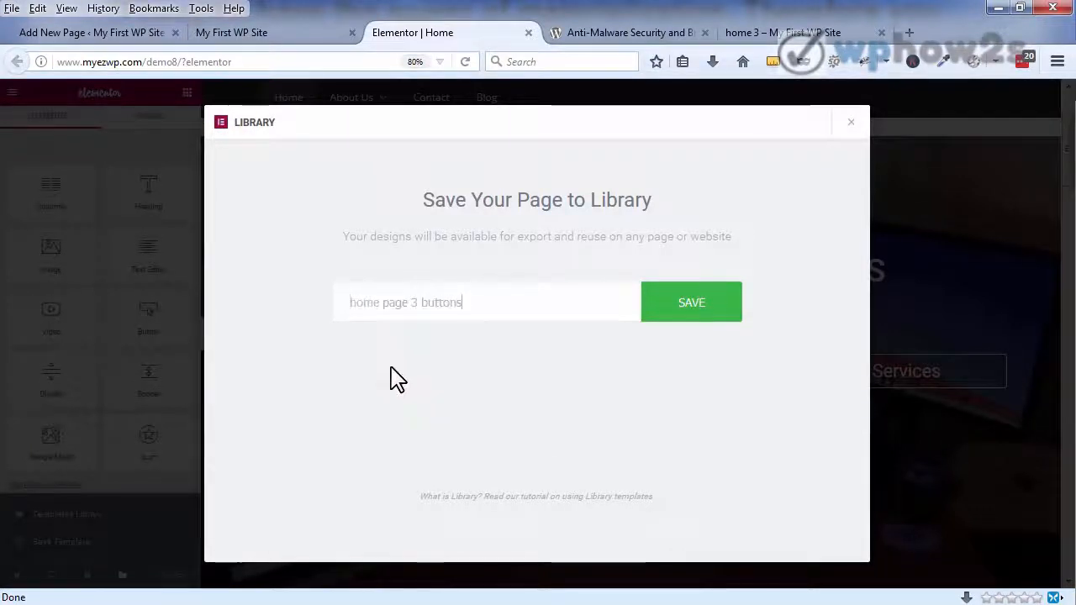
left_click(712, 310)
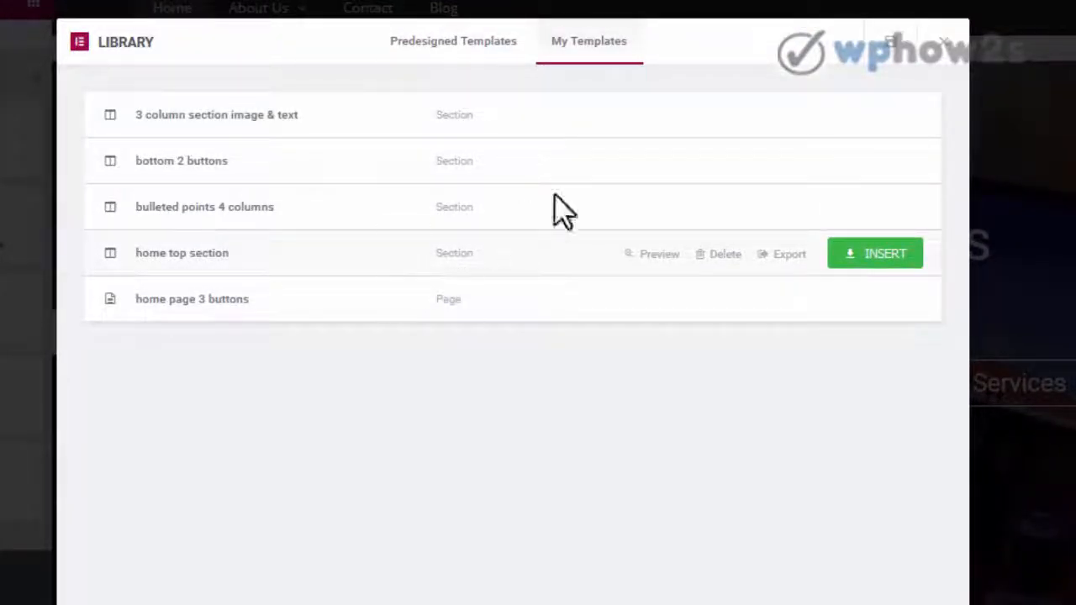
left_click(943, 40)
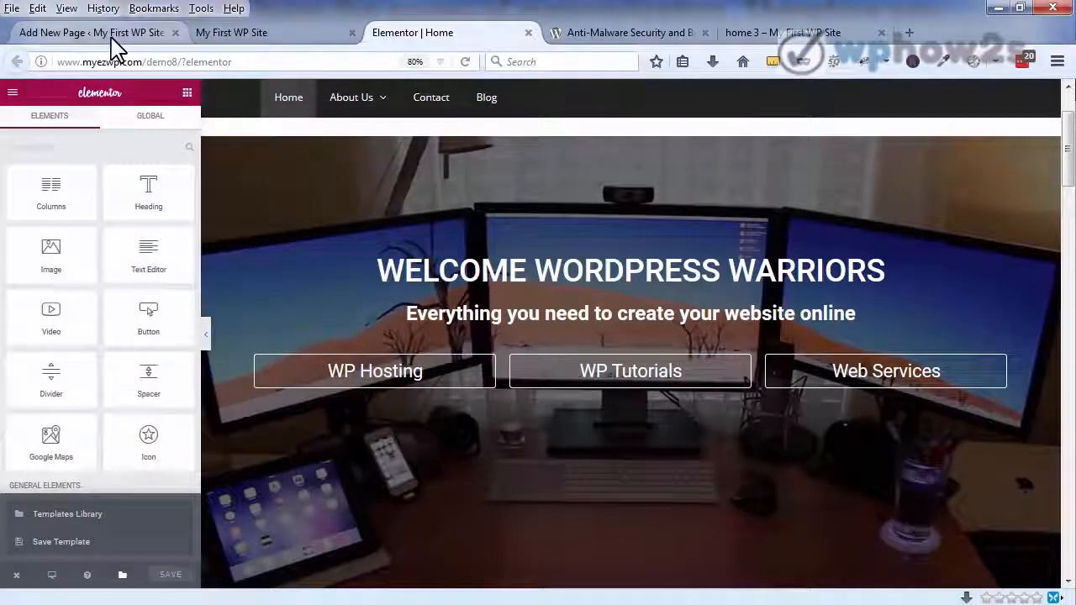
Step: Switch to the new WordPress page being added and set its page template to Elementor Canvas
left_click(111, 33)
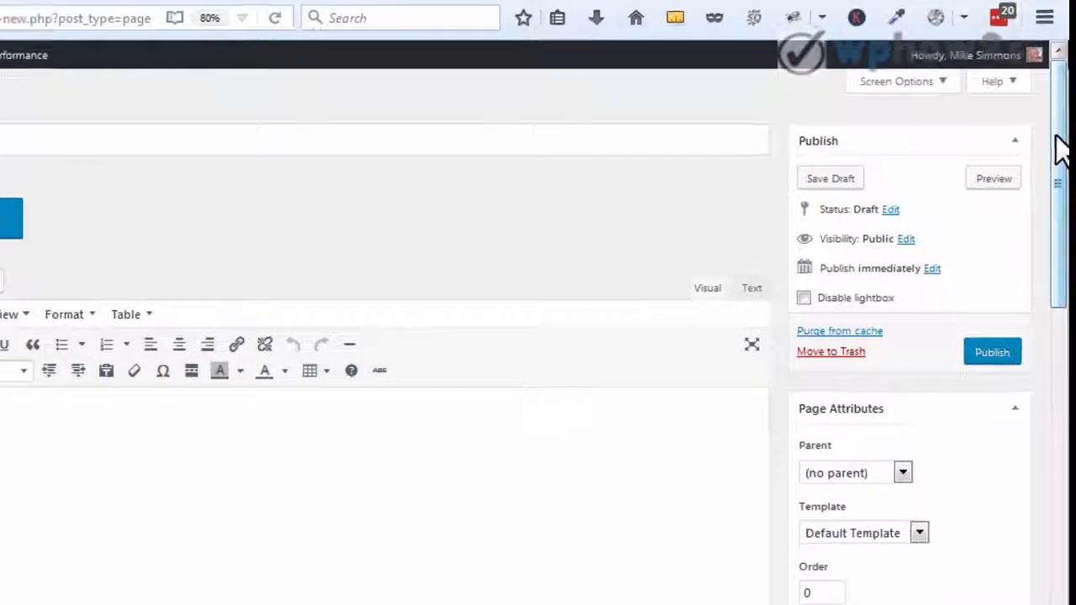
left_click_drag(1066, 160, 1059, 230)
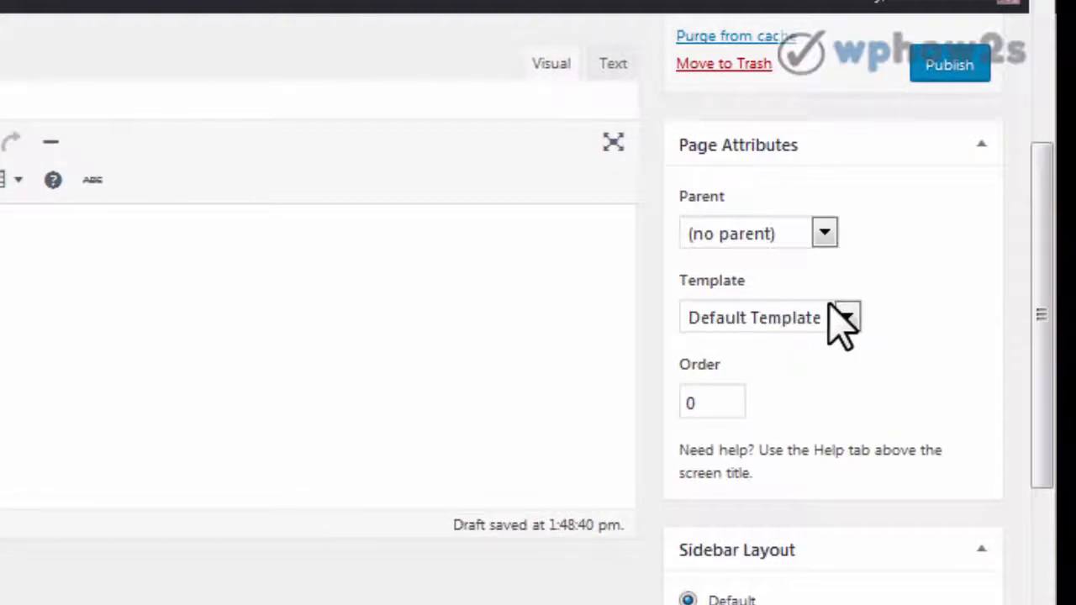
left_click(838, 311)
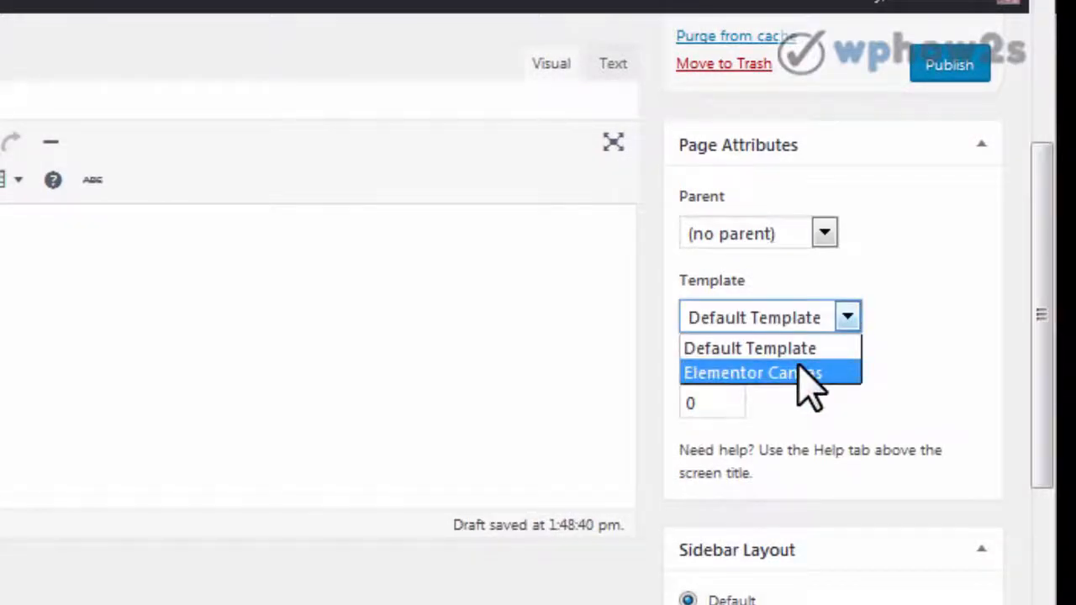
left_click(809, 382)
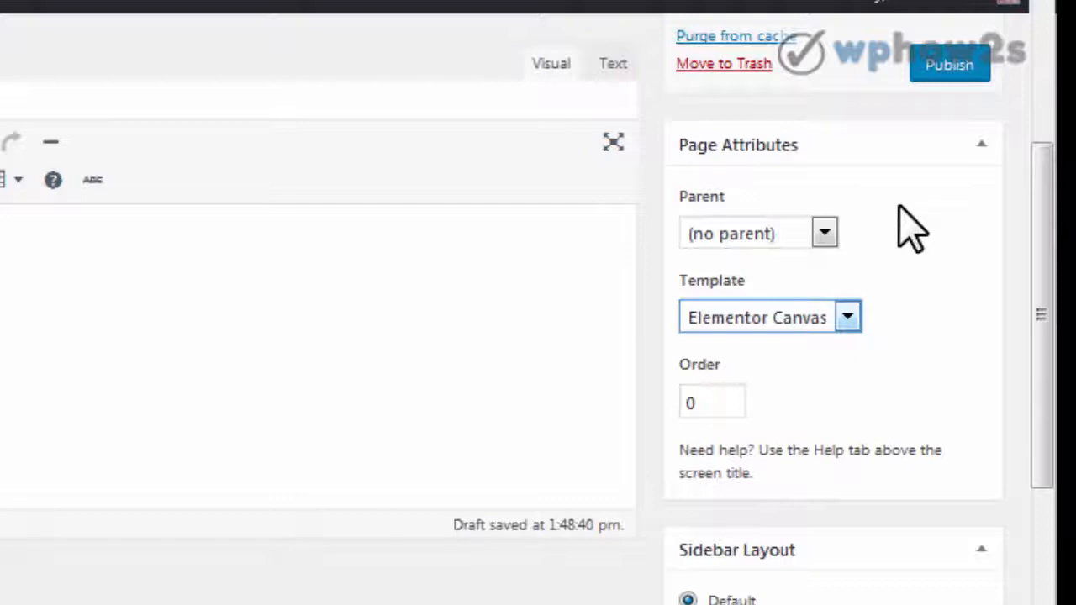
Step: Set the page's sidebar layout to Content (no sidebars) and its footer widgets to 0 Widgets
left_click_drag(1048, 184, 1045, 329)
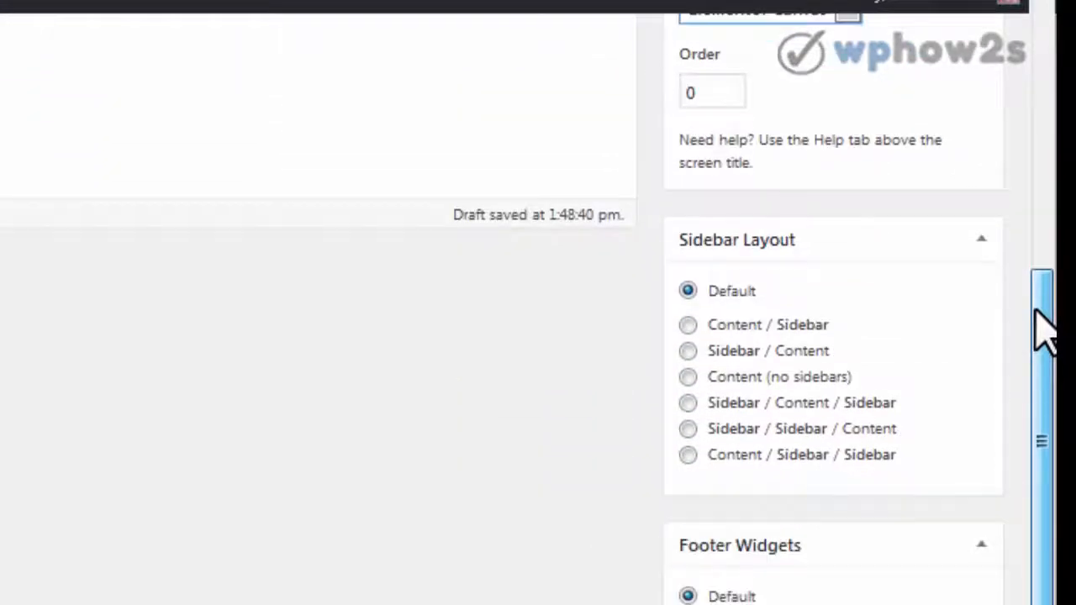
left_click(687, 377)
left_click_drag(1034, 343, 1028, 420)
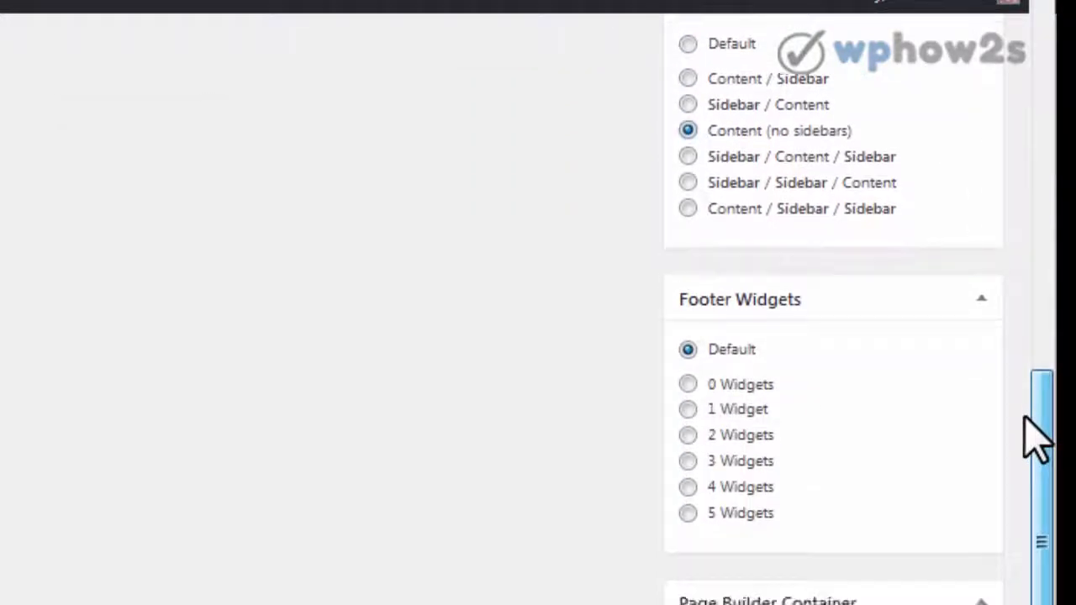
left_click(690, 384)
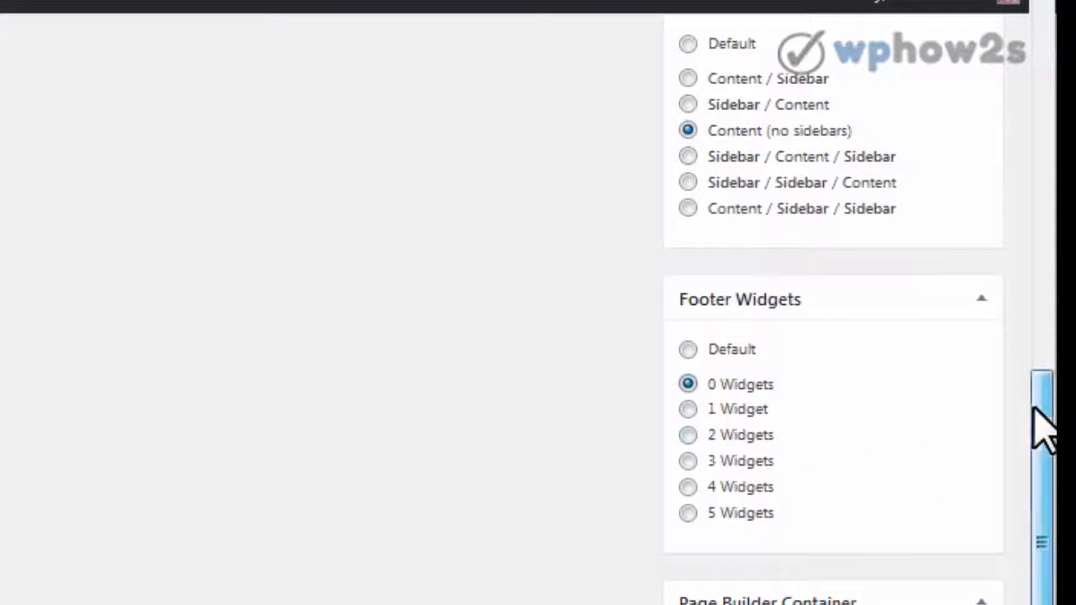
Step: Set the page builder container to Full Width and disable the content title
left_click_drag(1040, 428, 1032, 526)
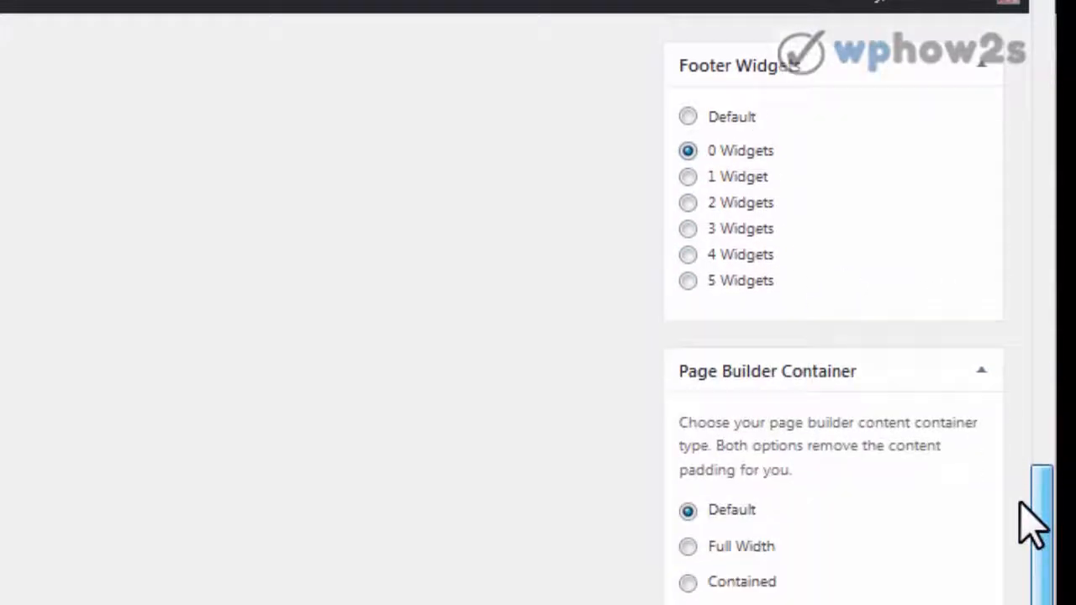
left_click(689, 547)
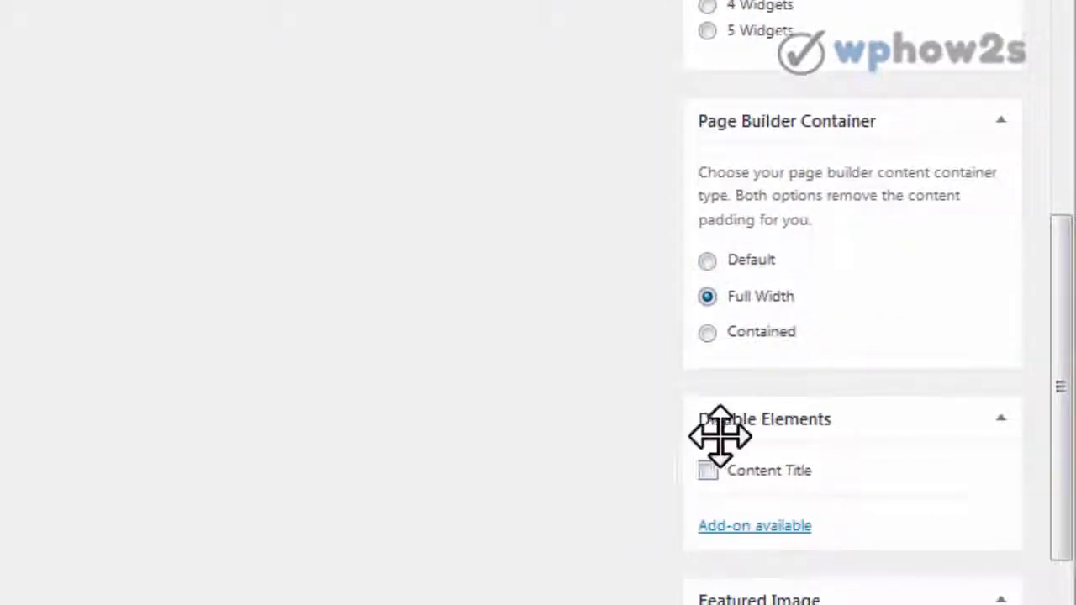
left_click(710, 471)
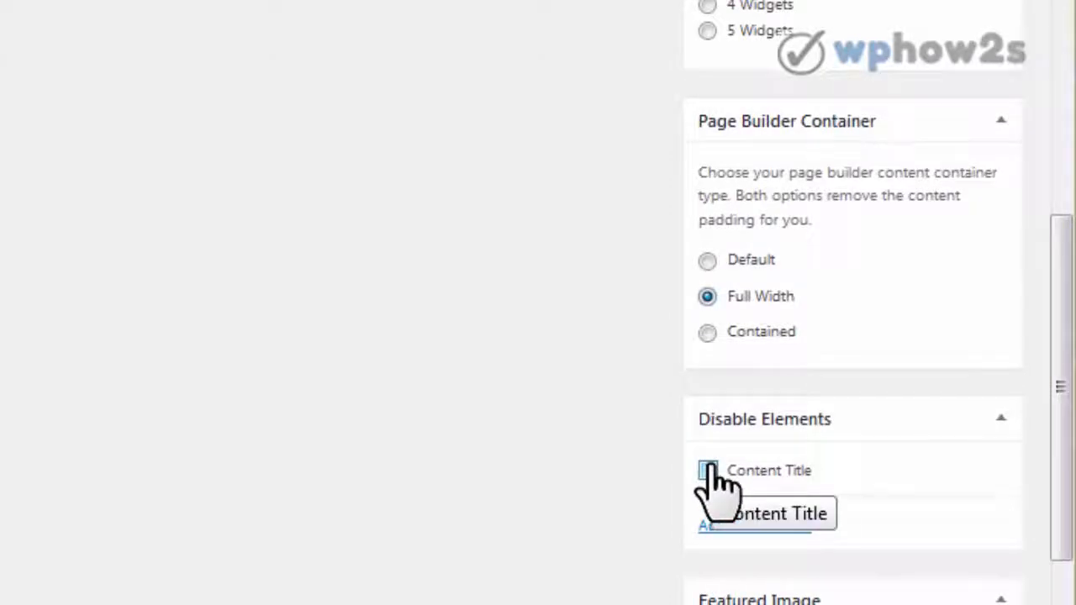
Step: Publish the "landing 1" page and open it for editing with Elementor
left_click_drag(1062, 324, 1047, 10)
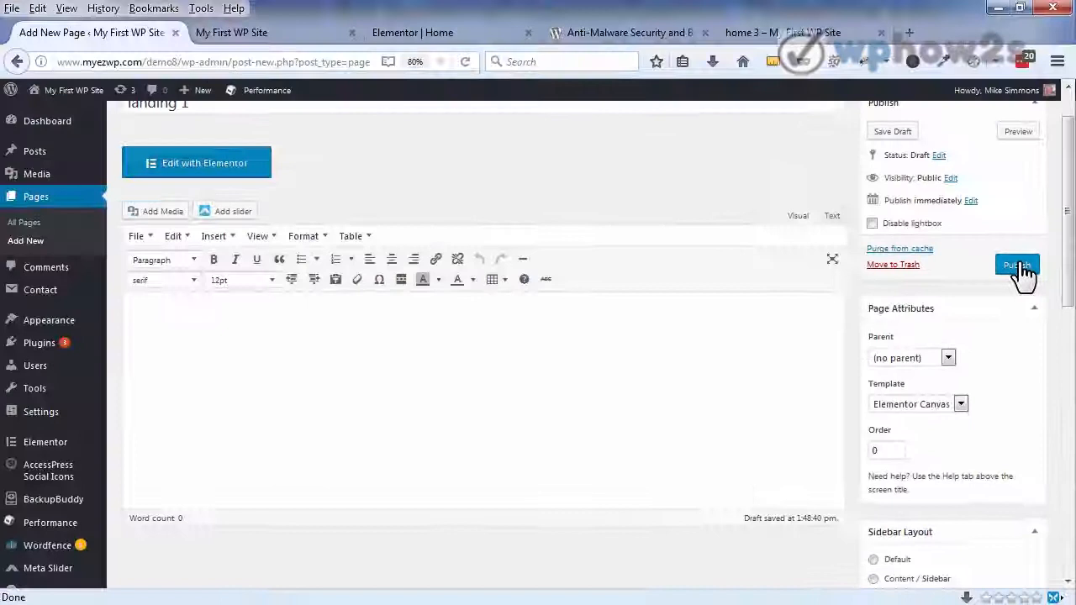
left_click(982, 69)
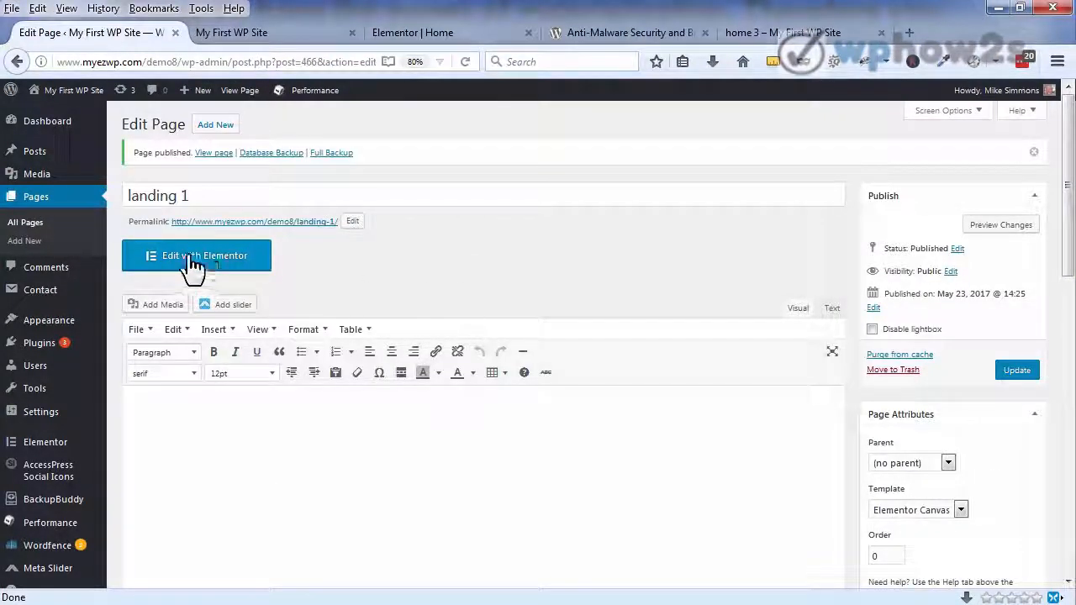
left_click(193, 260)
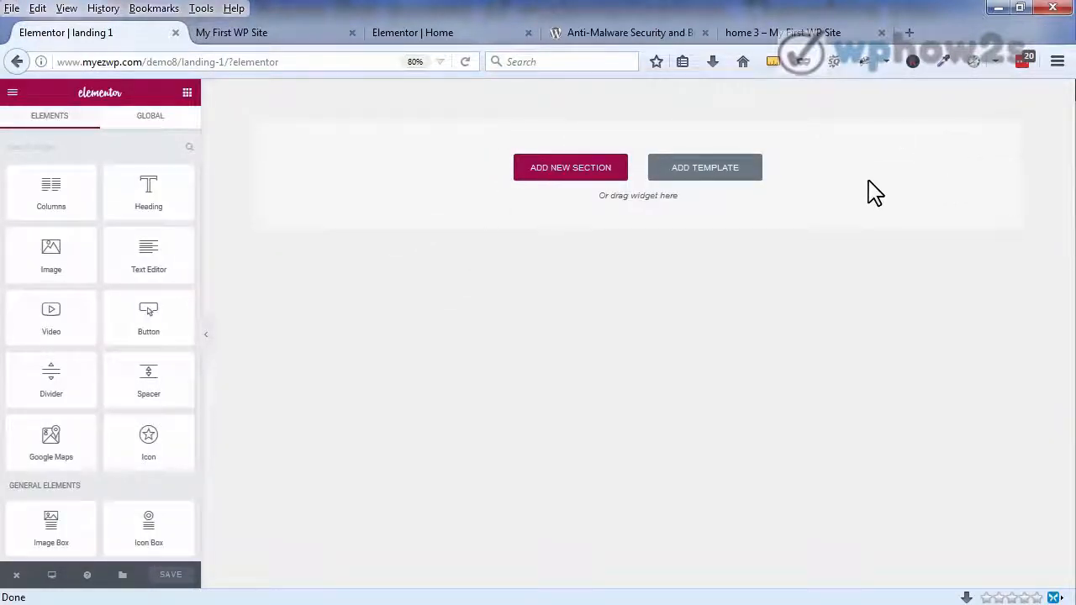
Step: Insert the saved "home page 3 buttons" page template into the empty landing page
left_click(712, 174)
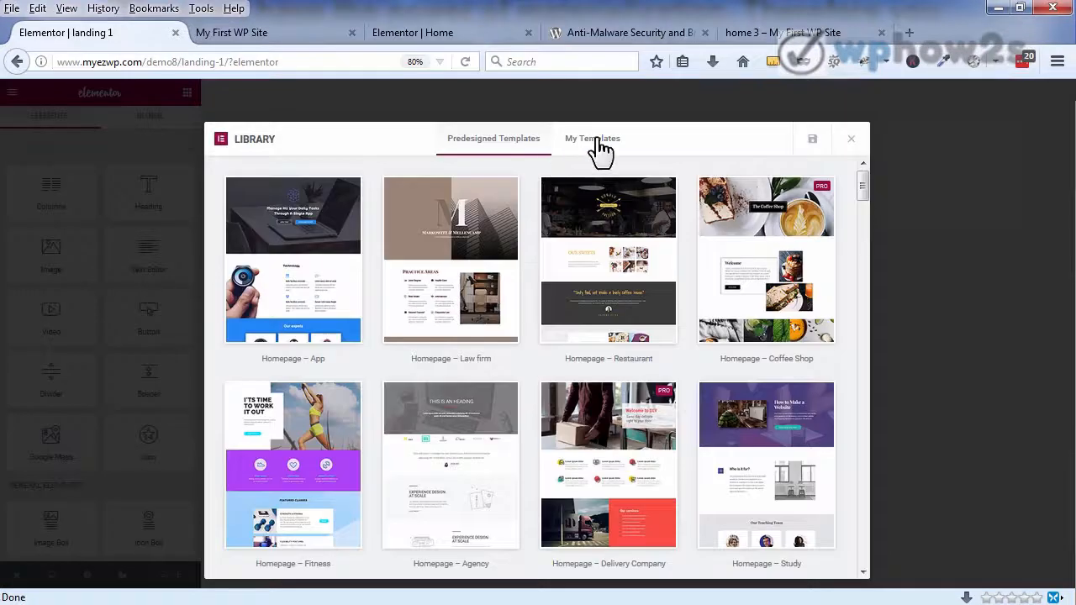
left_click(597, 139)
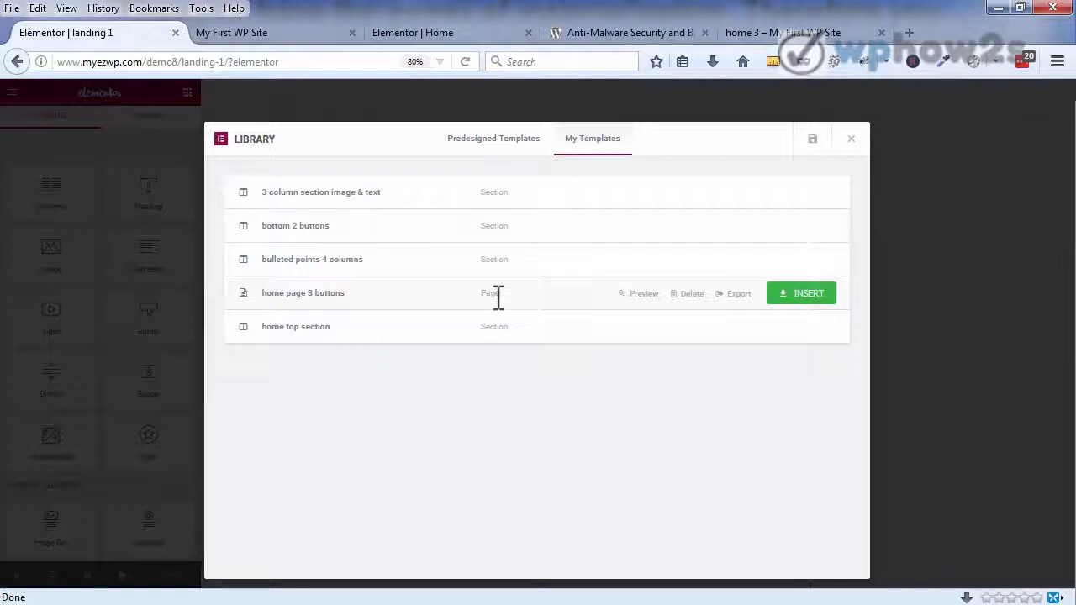
left_click(807, 294)
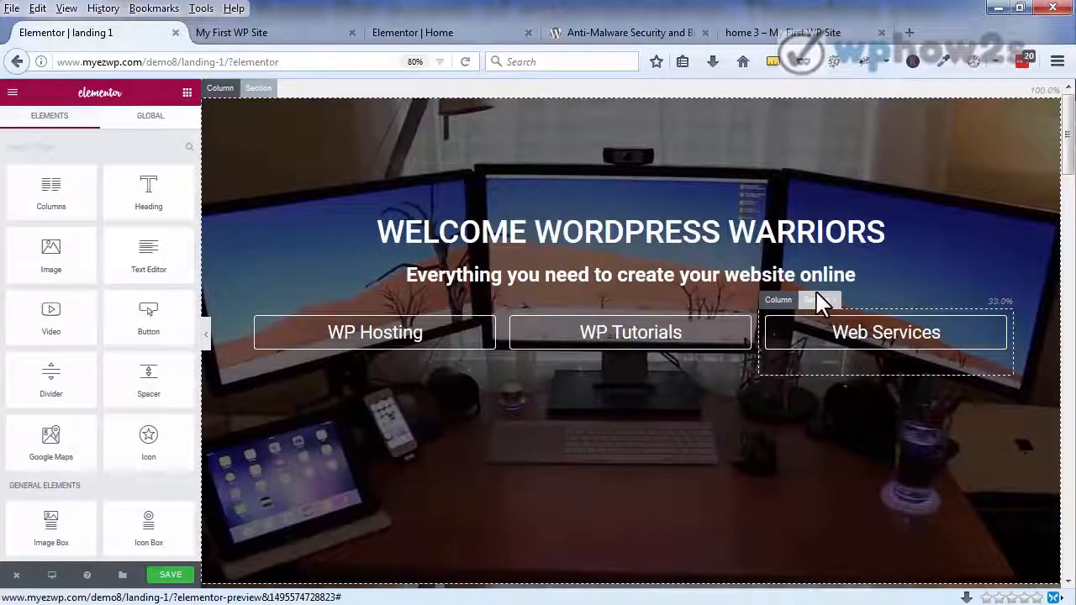
Step: Delete the second, duplicate "WELCOME WORDPRESS WARRIORS" section from the landing page
left_click_drag(1070, 137, 1070, 191)
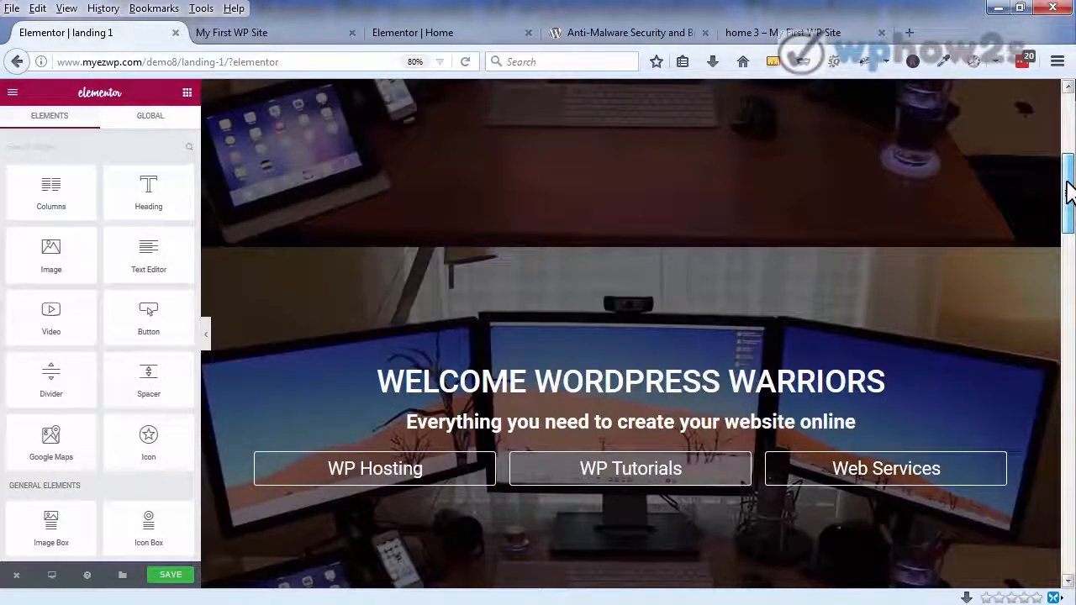
left_click_drag(1069, 192, 1070, 182)
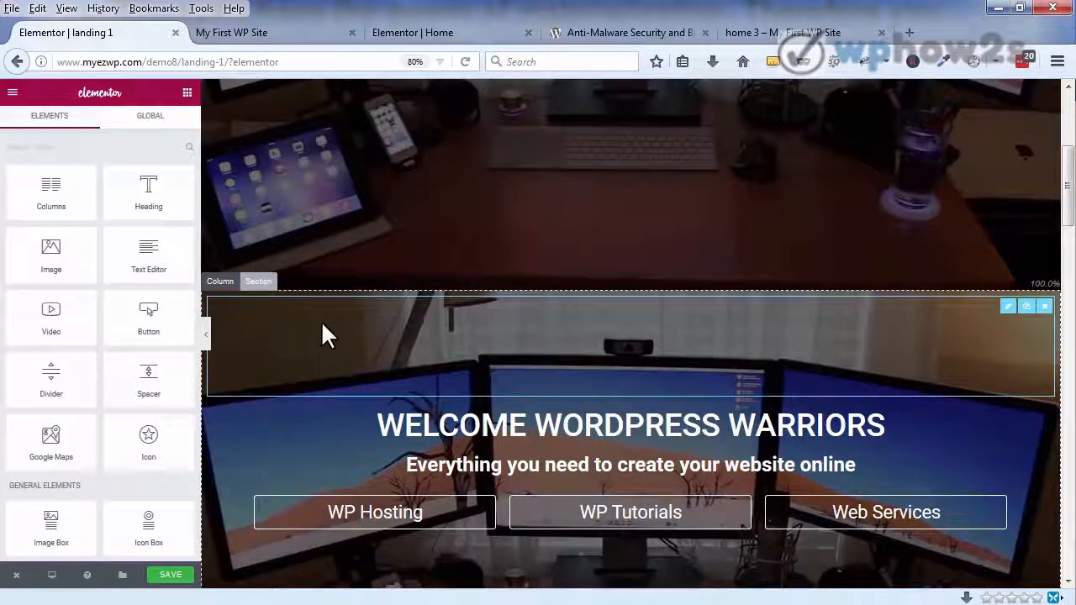
left_click(261, 282)
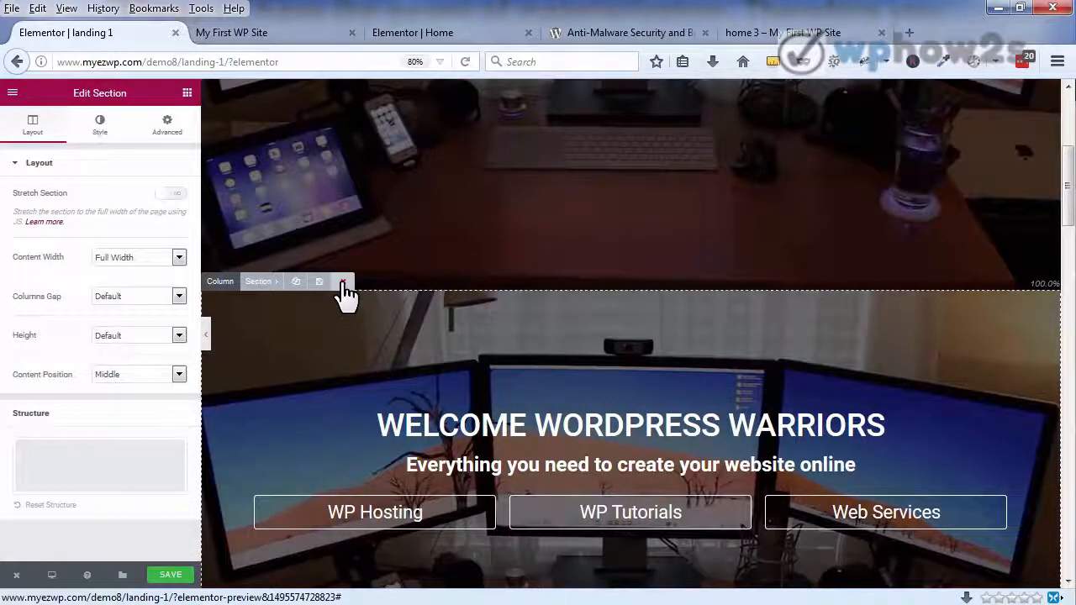
left_click(343, 284)
left_click(591, 301)
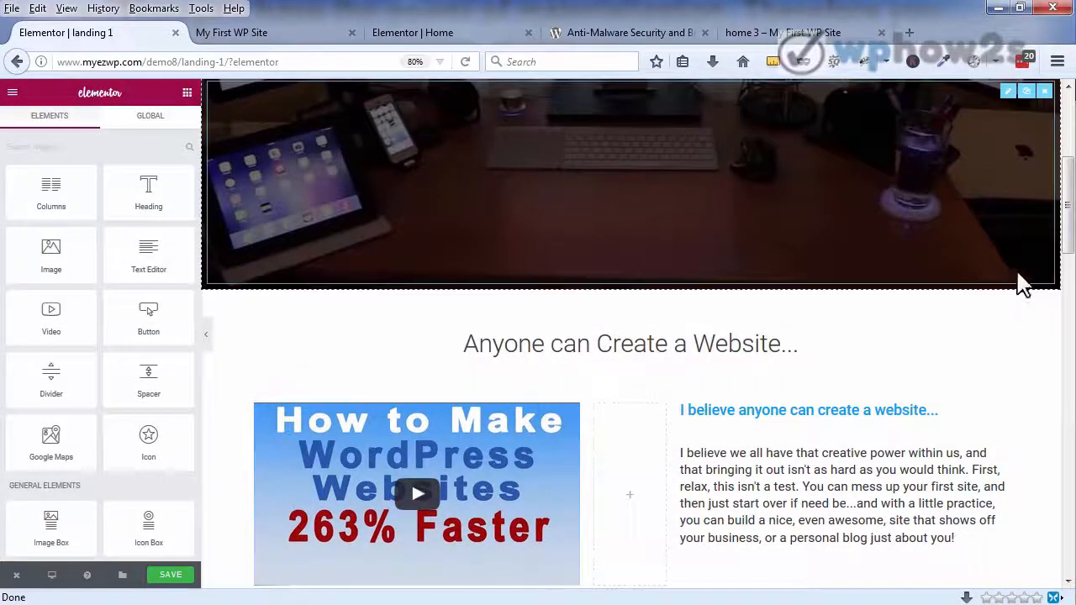
Step: Turn off Hide On Mobile in the responsive settings of the remaining welcome section and save the page
left_click_drag(1069, 236, 1067, 145)
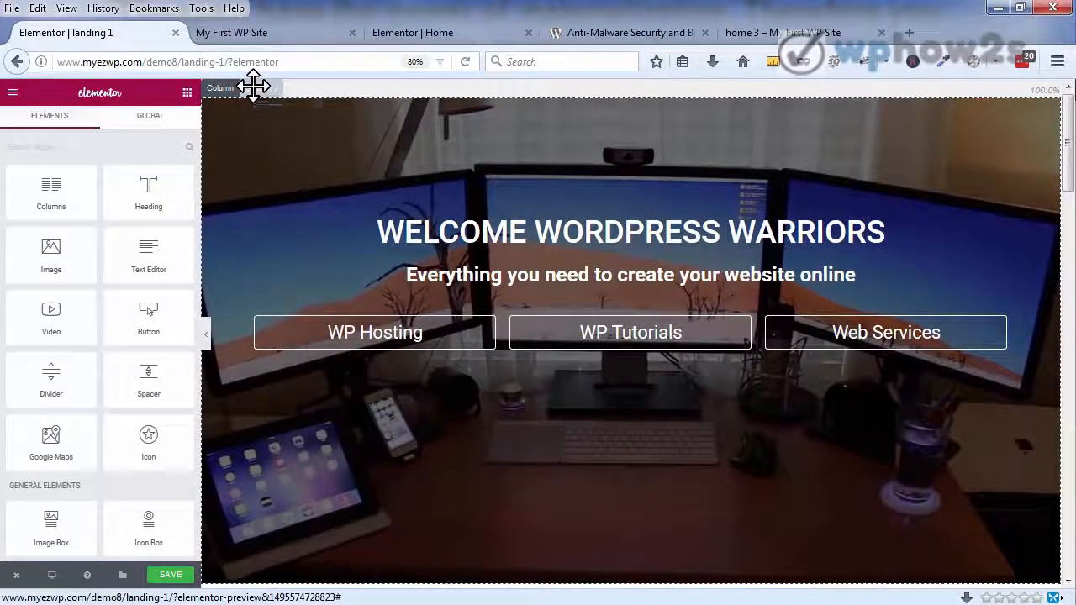
left_click(253, 85)
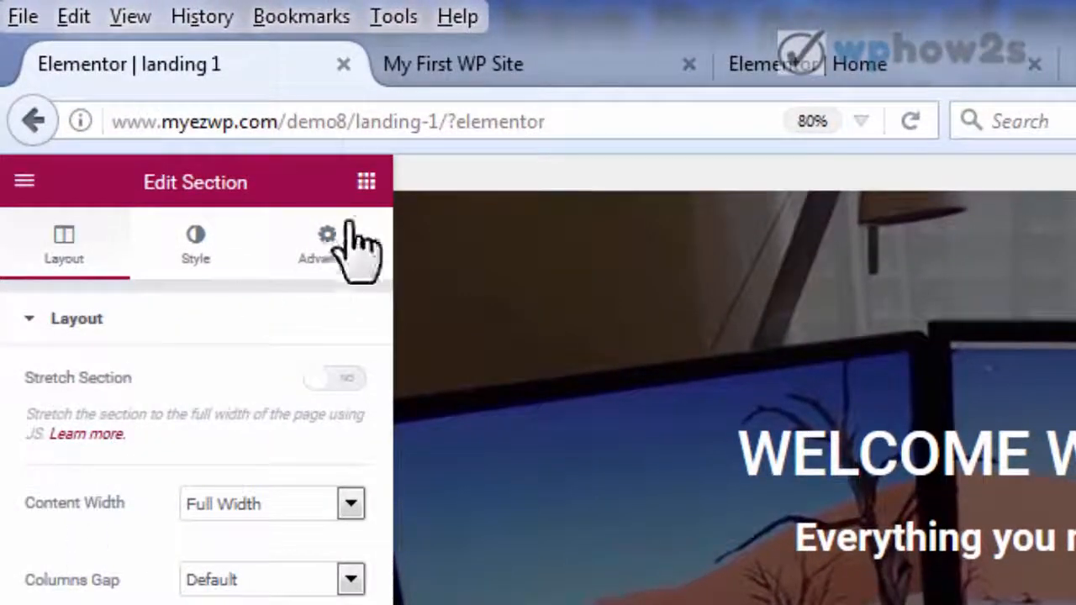
left_click(322, 253)
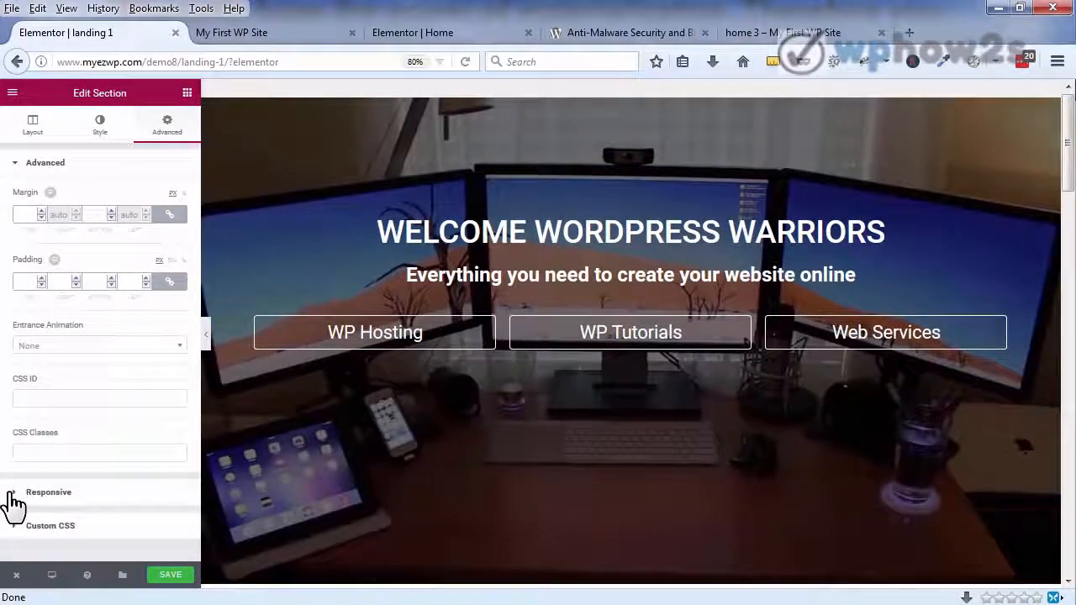
left_click(12, 505)
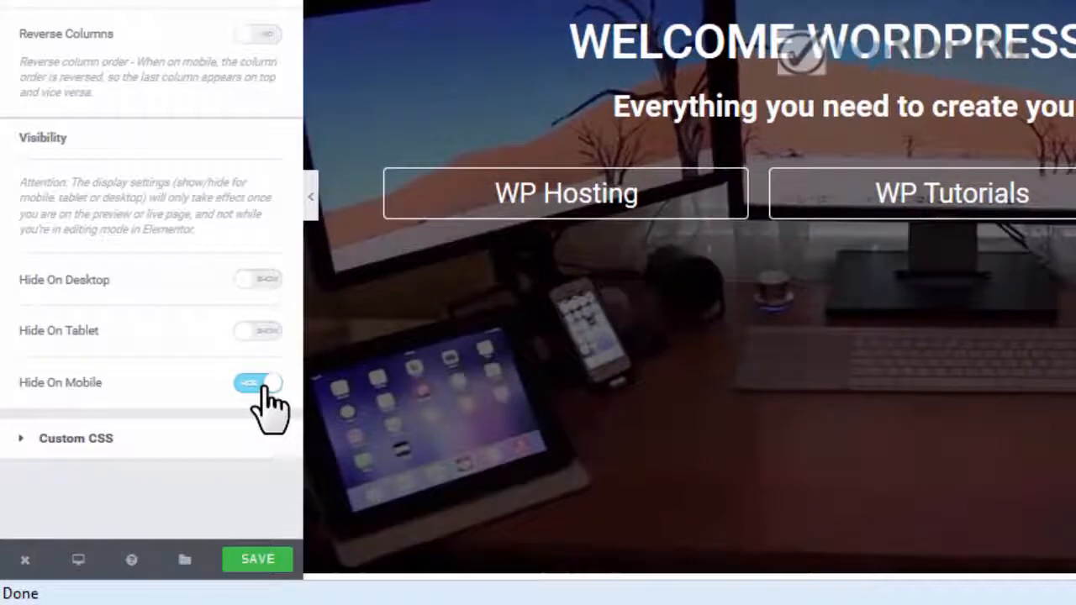
left_click(261, 384)
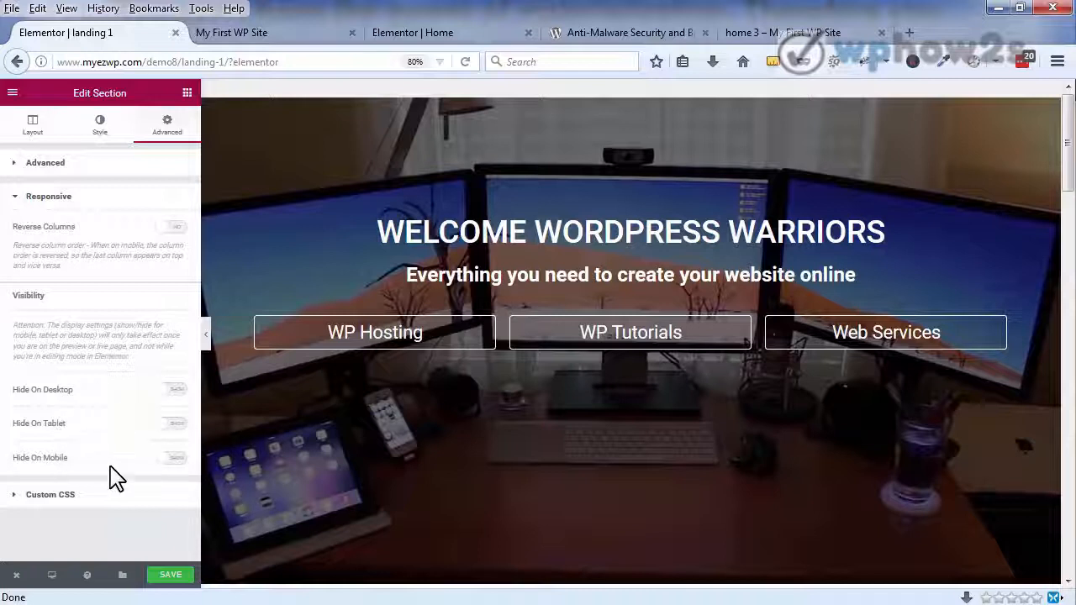
left_click(172, 577)
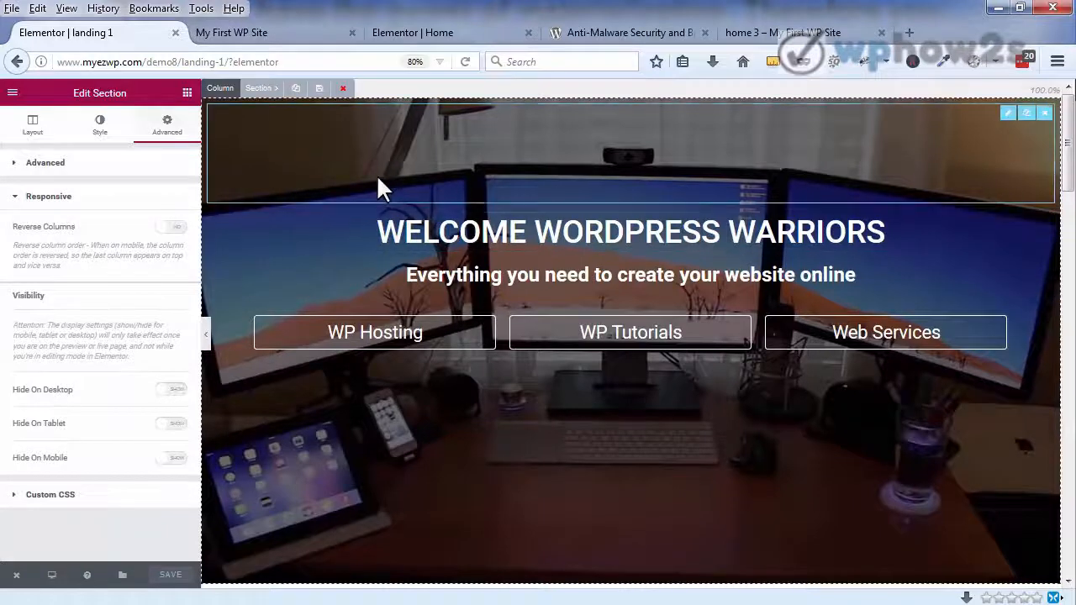
Step: Remove the background overlay from the "WELCOME WORDPRESS WARRIORS" section
left_click(101, 134)
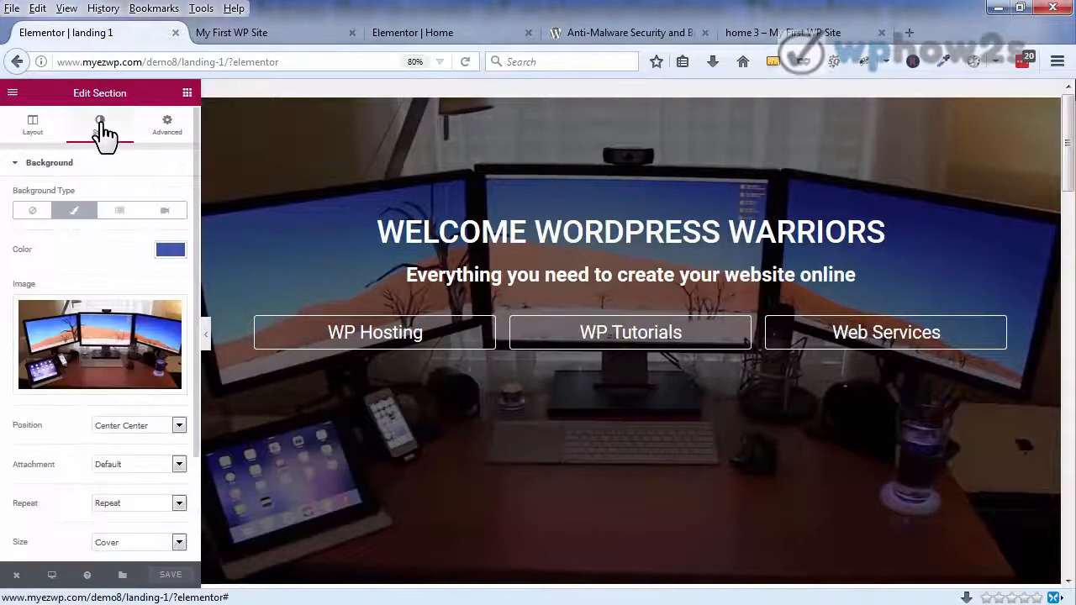
left_click(20, 168)
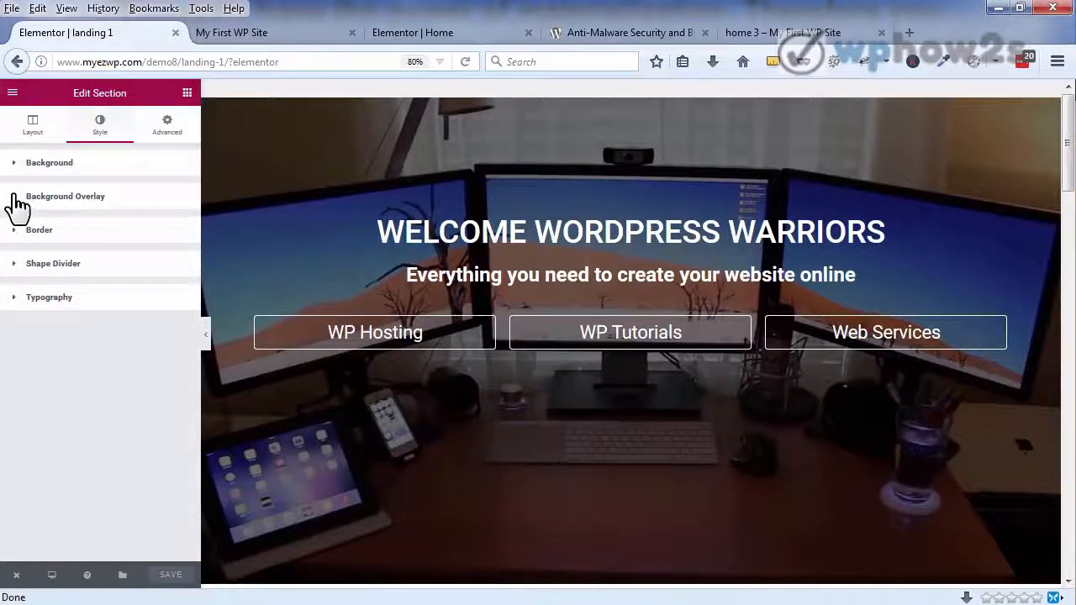
left_click(19, 202)
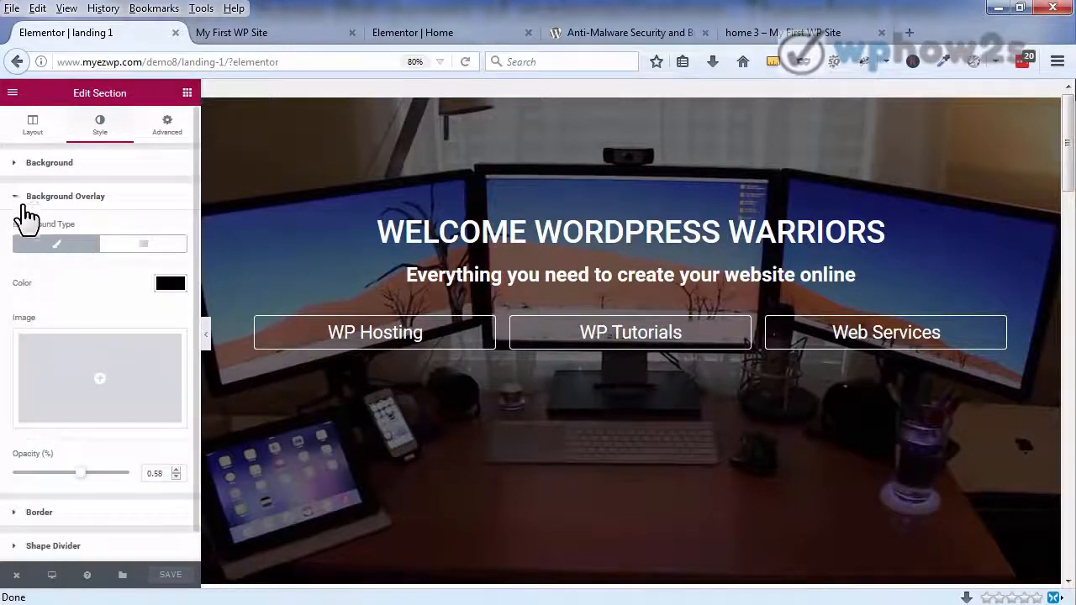
left_click(56, 252)
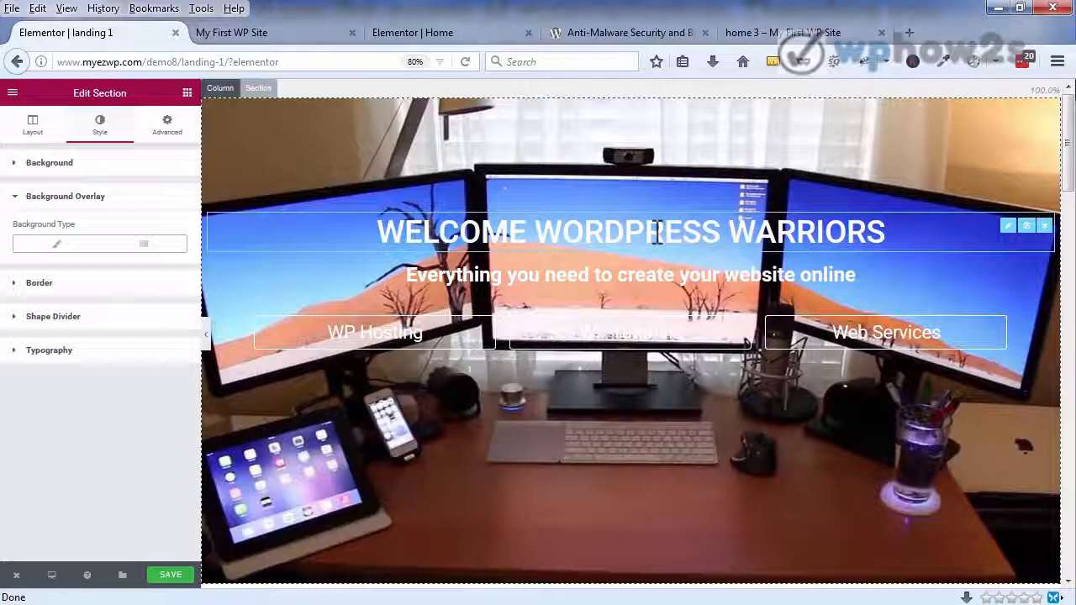
Step: Delete the "WELCOME WORDPRESS WARRIORS" heading and the "Everything you need to create your website online" heading
left_click(1045, 228)
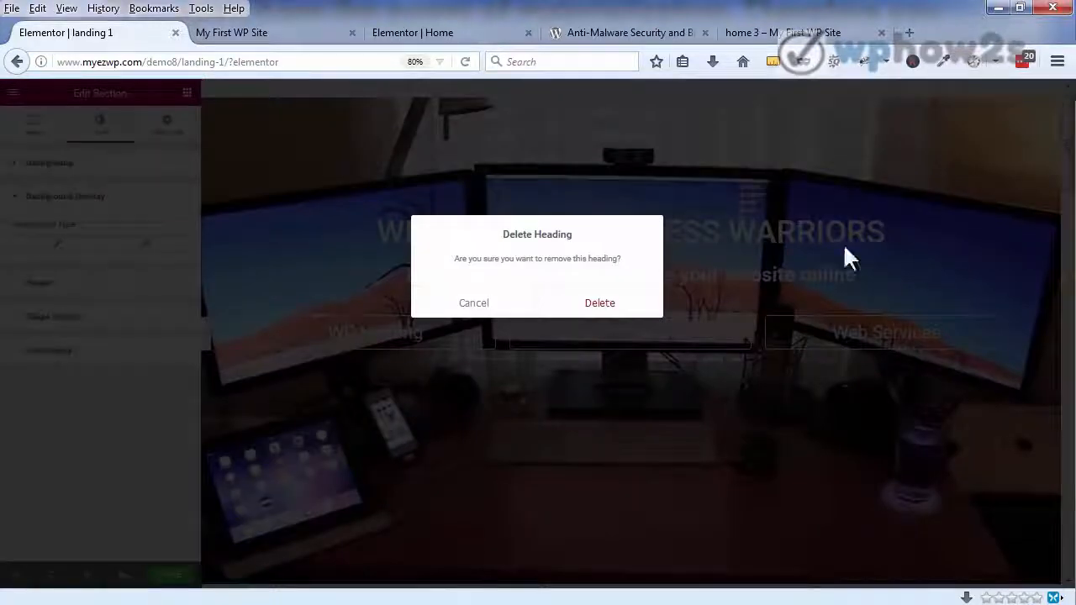
left_click(587, 313)
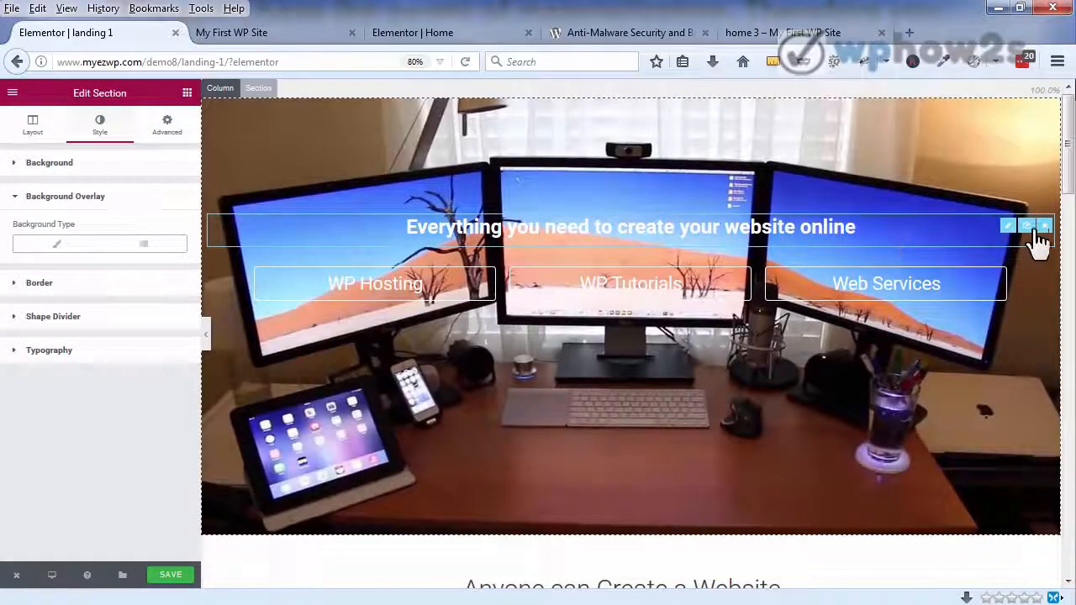
left_click(1045, 227)
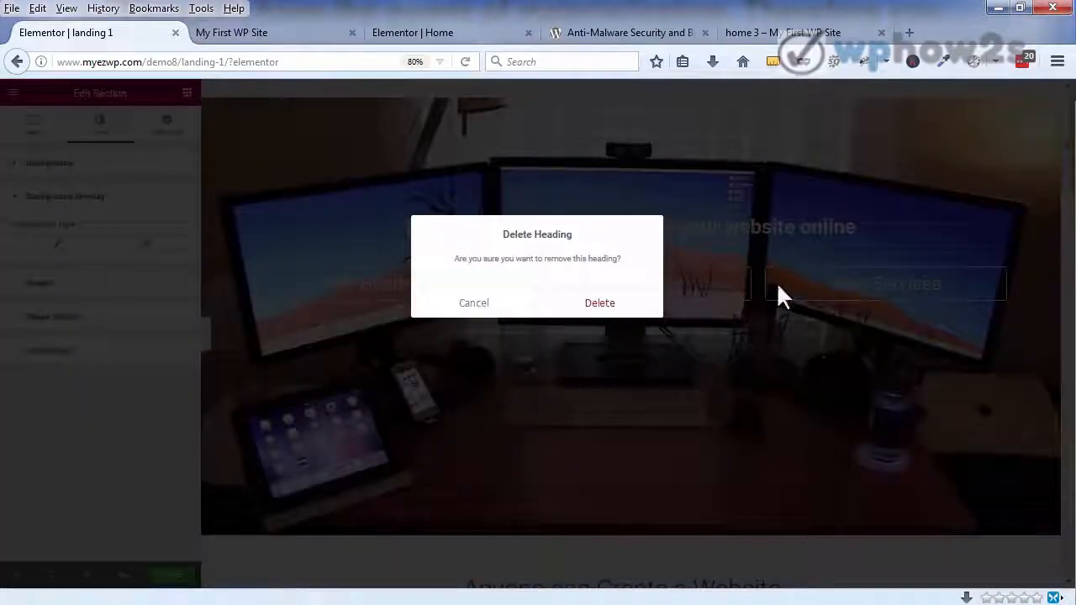
left_click(601, 309)
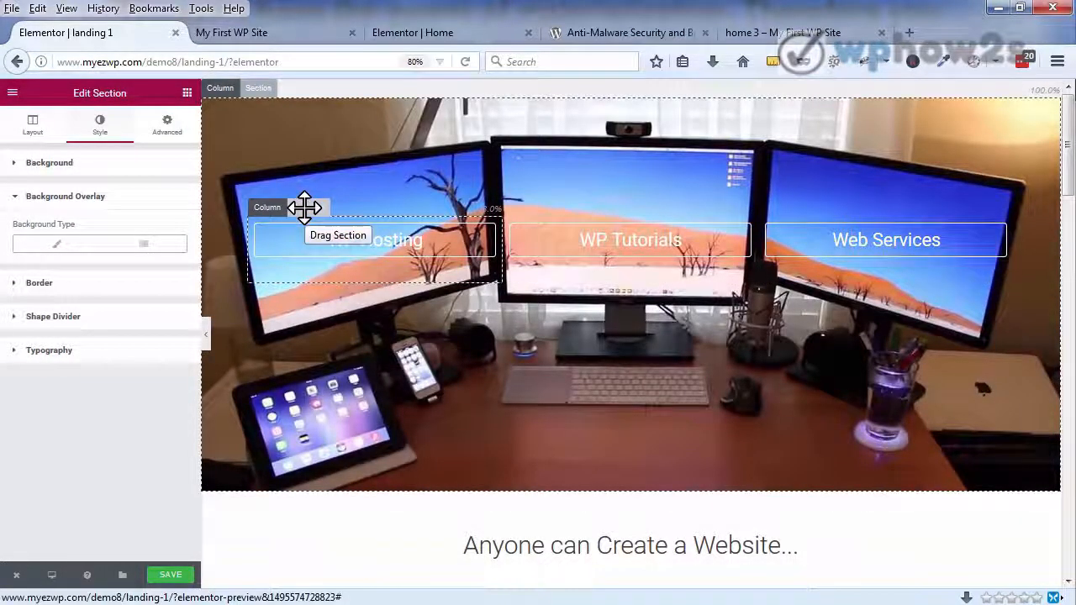
Step: Delete the inner section holding the WP Hosting, WP Tutorials and Web Services buttons
left_click(304, 207)
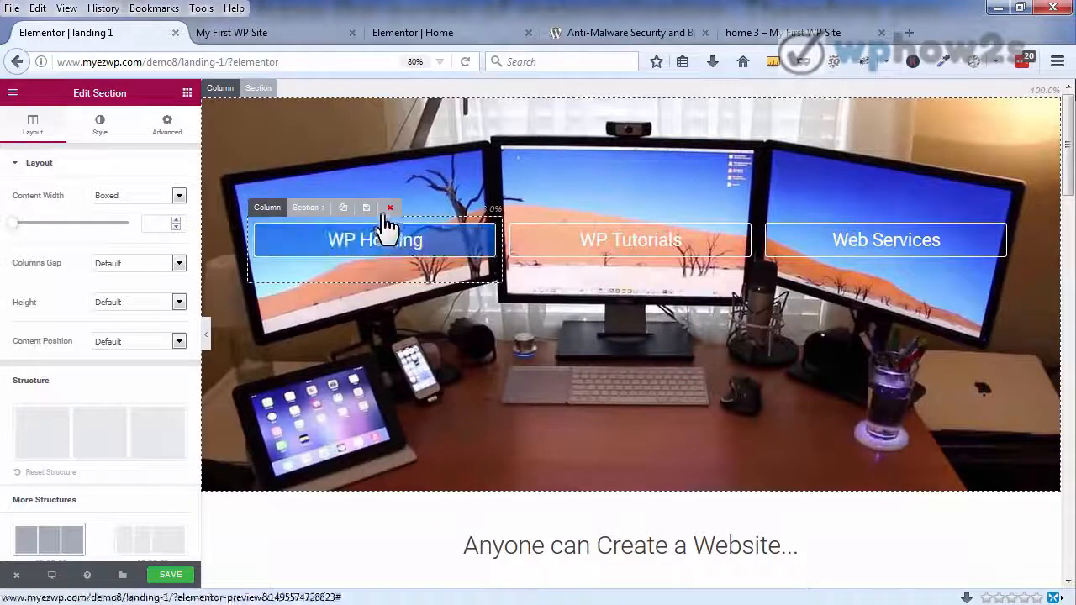
left_click(388, 209)
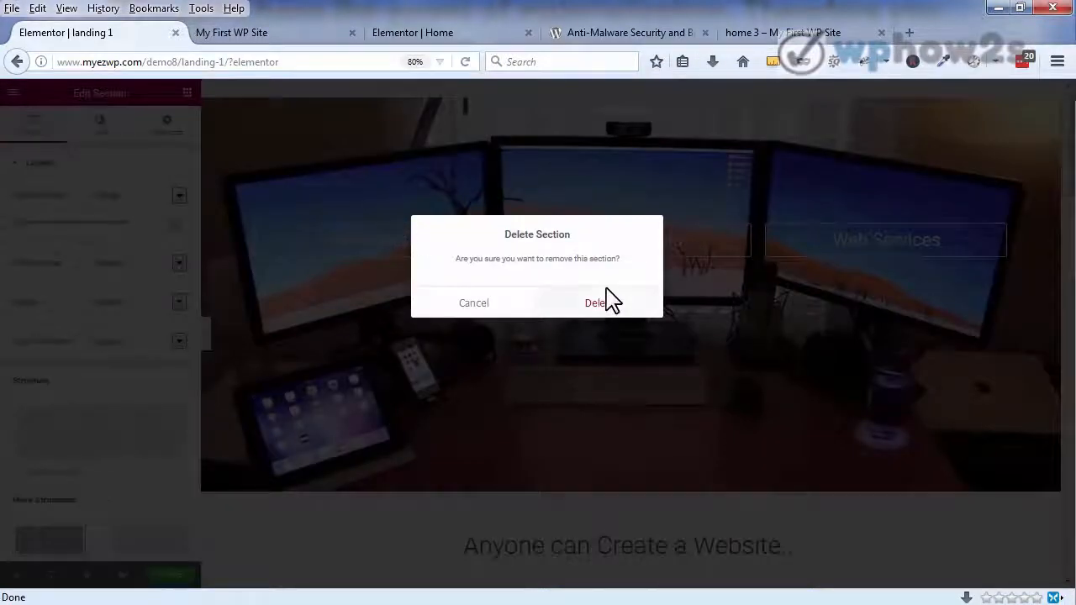
left_click(598, 307)
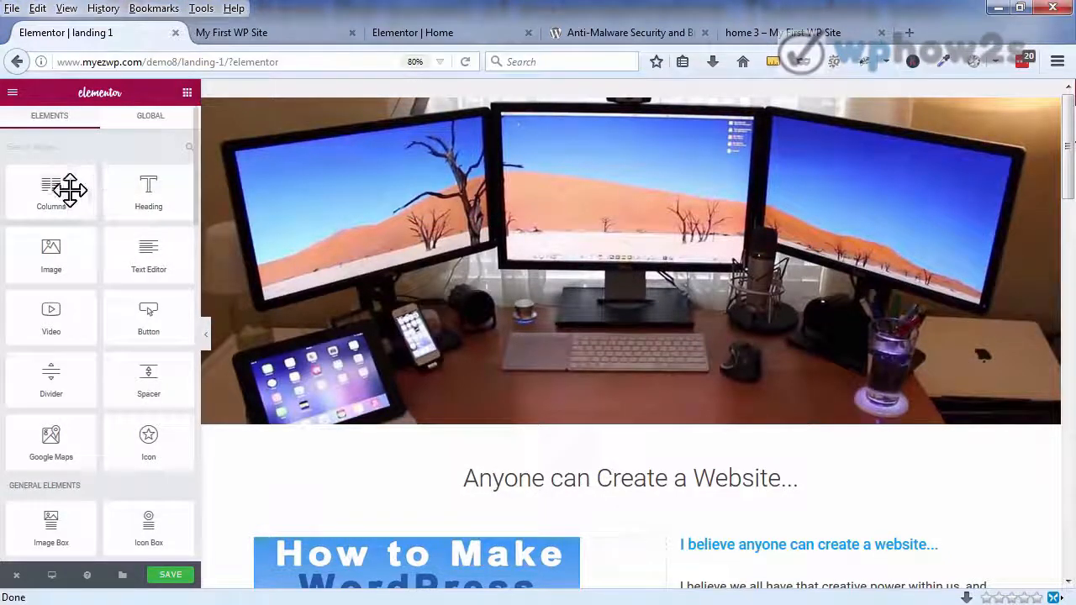
Step: Add a Columns element to the hero section and split it into three columns
left_click_drag(53, 193, 454, 238)
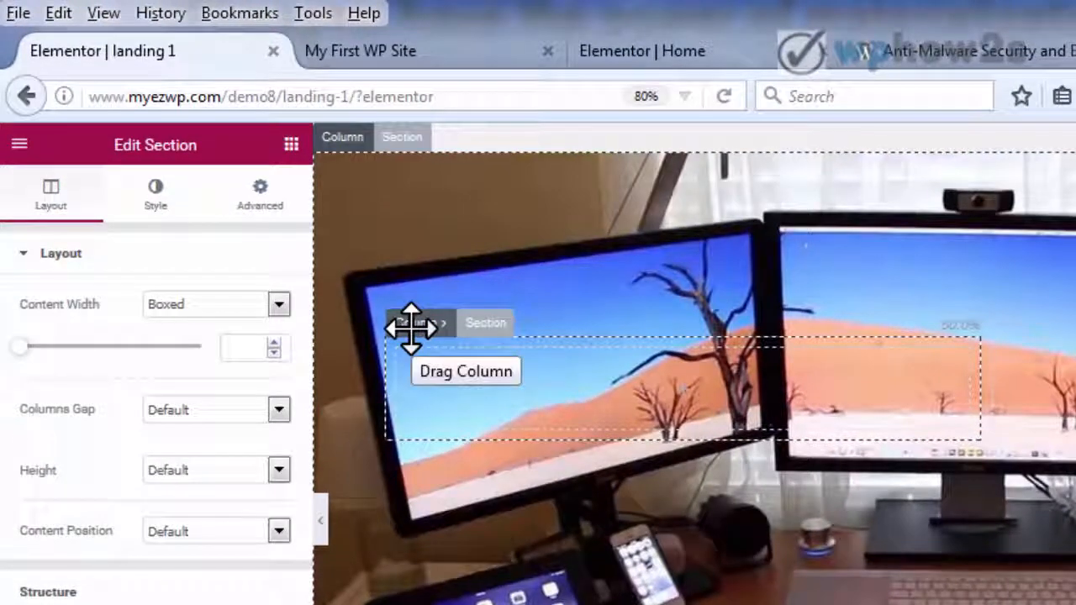
left_click(410, 328)
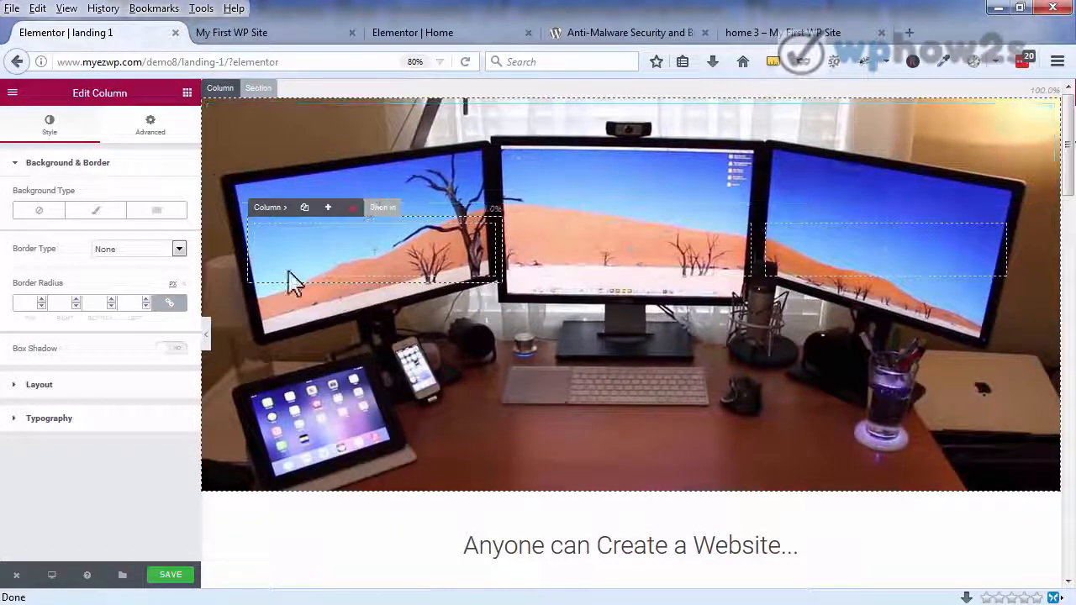
Step: Replace the hero section's background image with dentist-smiling-in-office.jpg from the media library and save the page
left_click(256, 88)
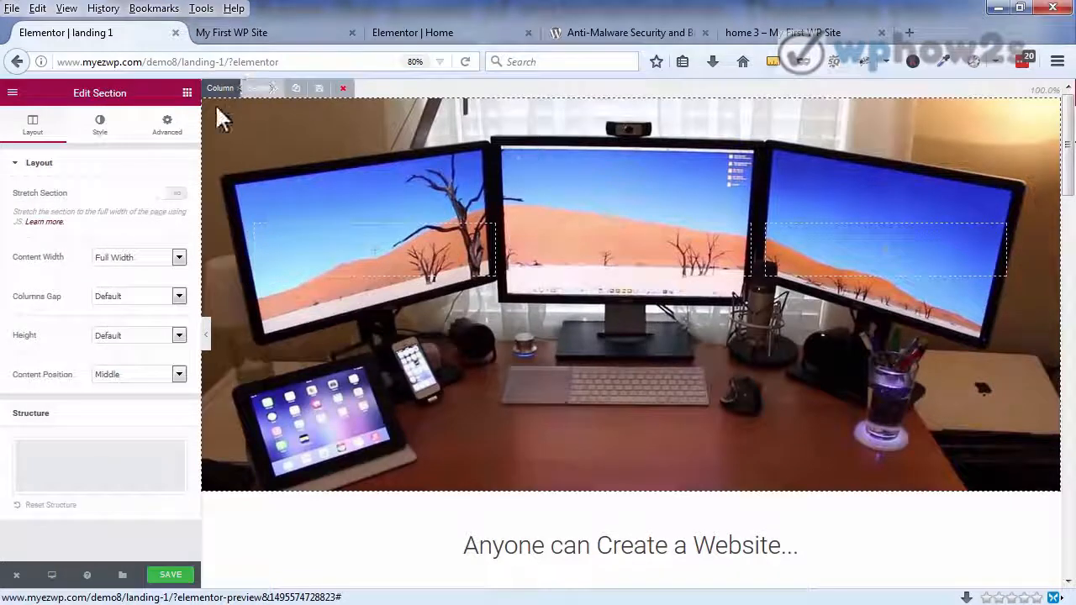
left_click(99, 126)
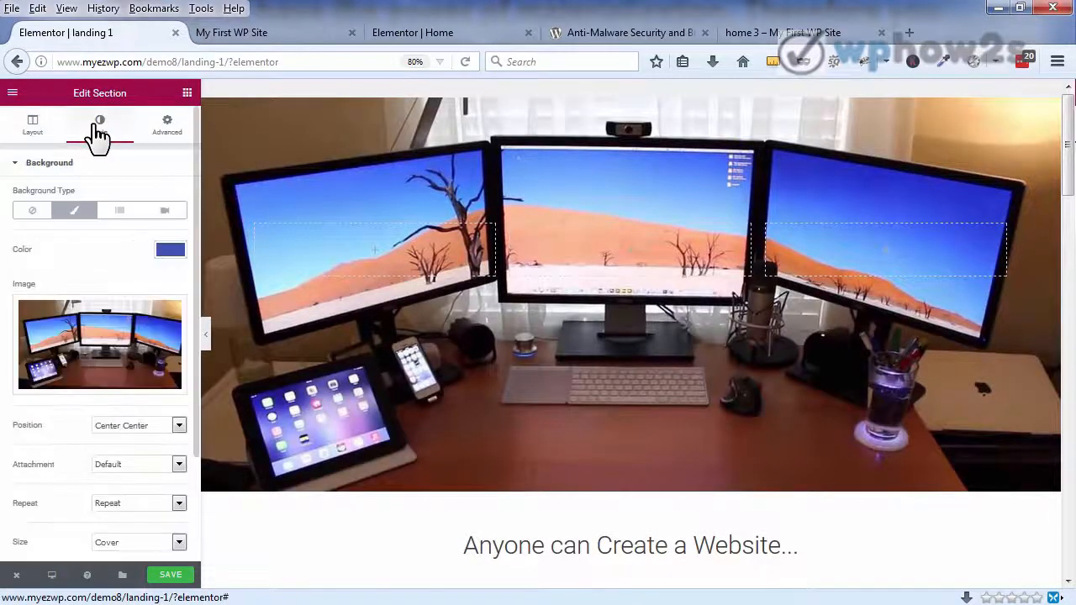
left_click(103, 345)
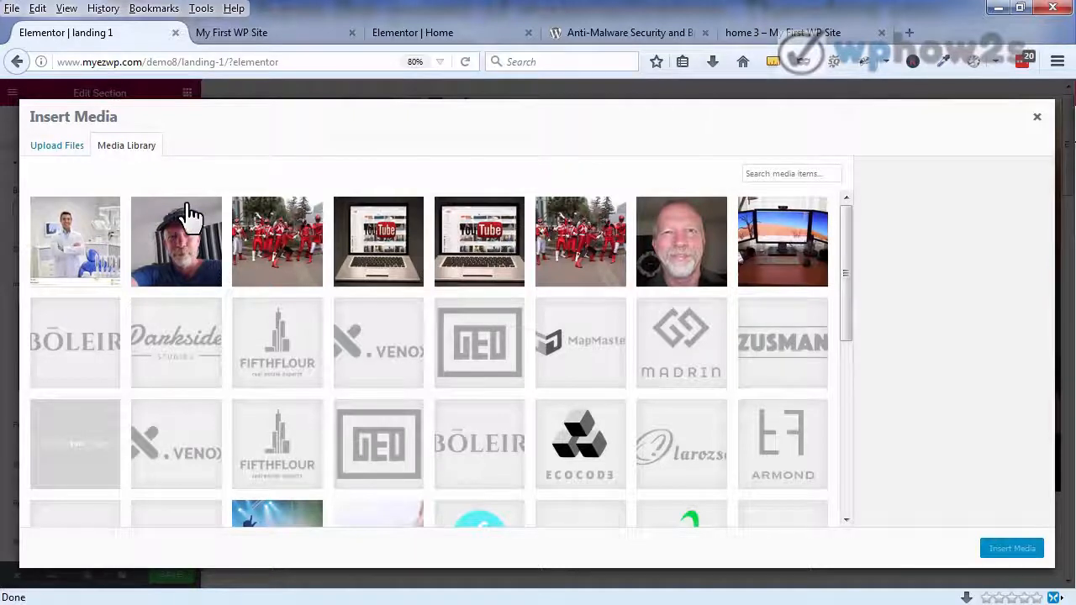
left_click(74, 244)
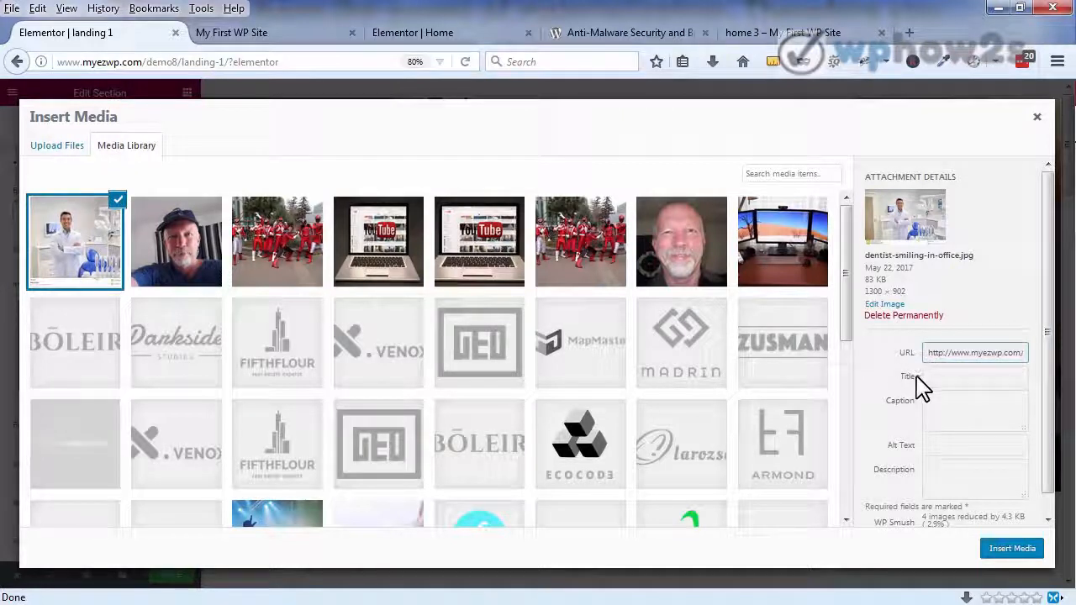
left_click(1011, 549)
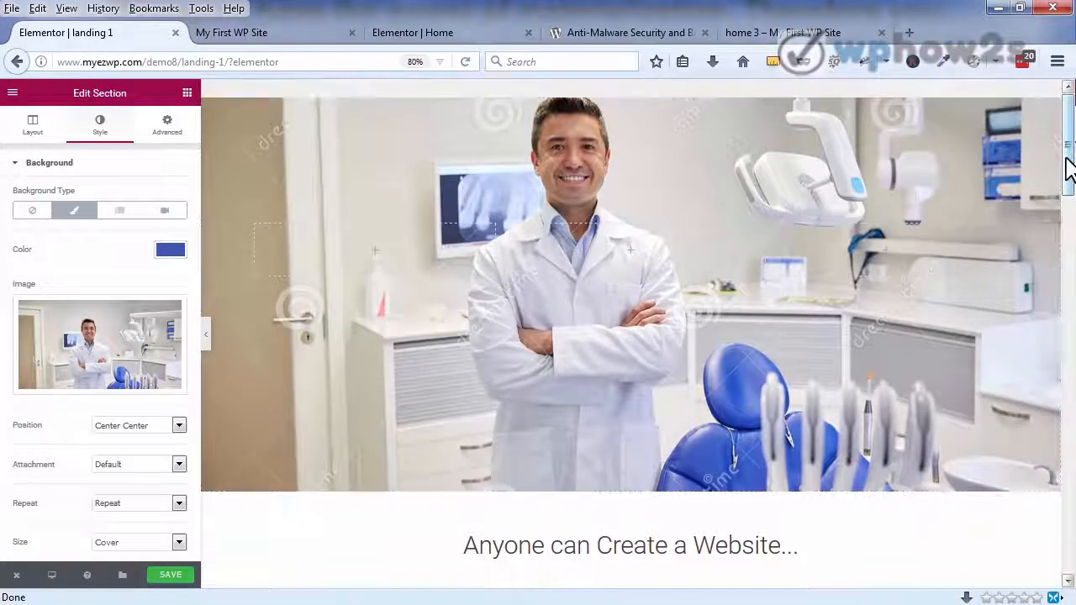
scroll(1066, 165, "down", 2)
scroll(1066, 165, "up", 2)
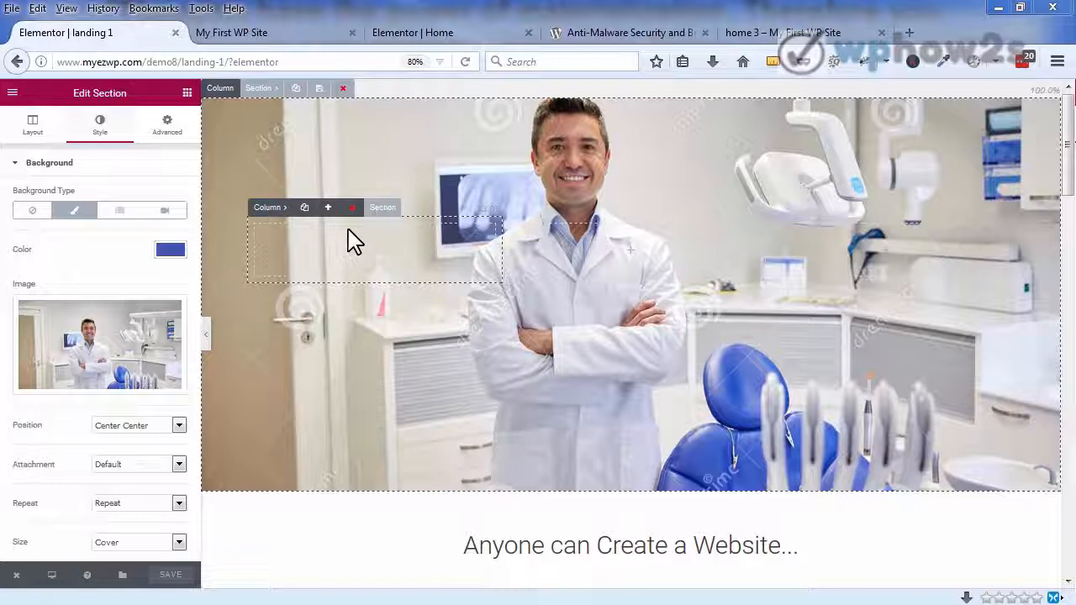
Step: Give the first of the three hero columns a classic background overlay in black (#000000)
left_click(265, 205)
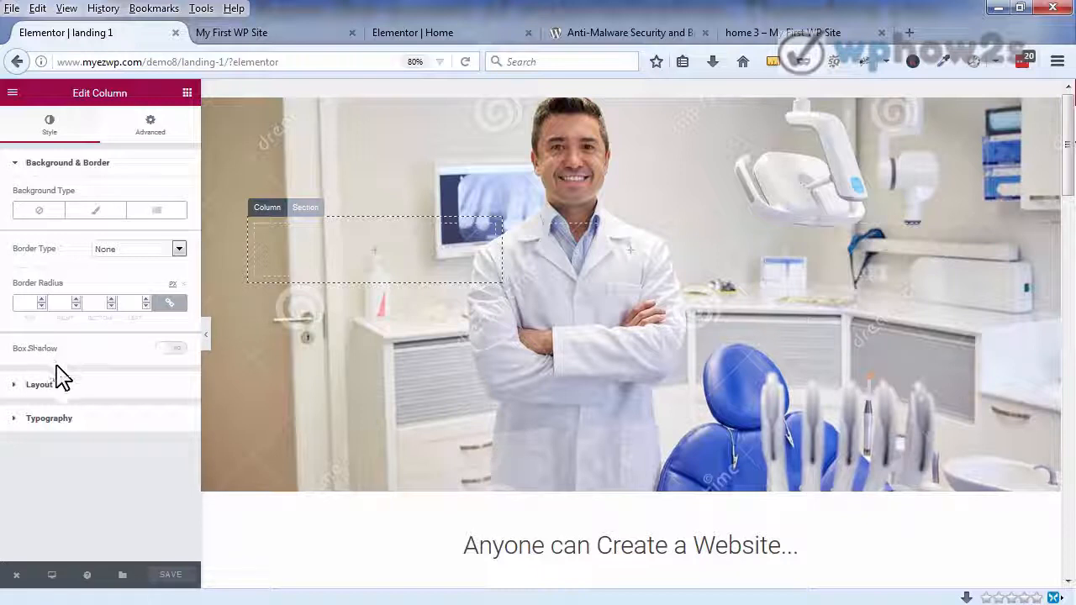
left_click(91, 211)
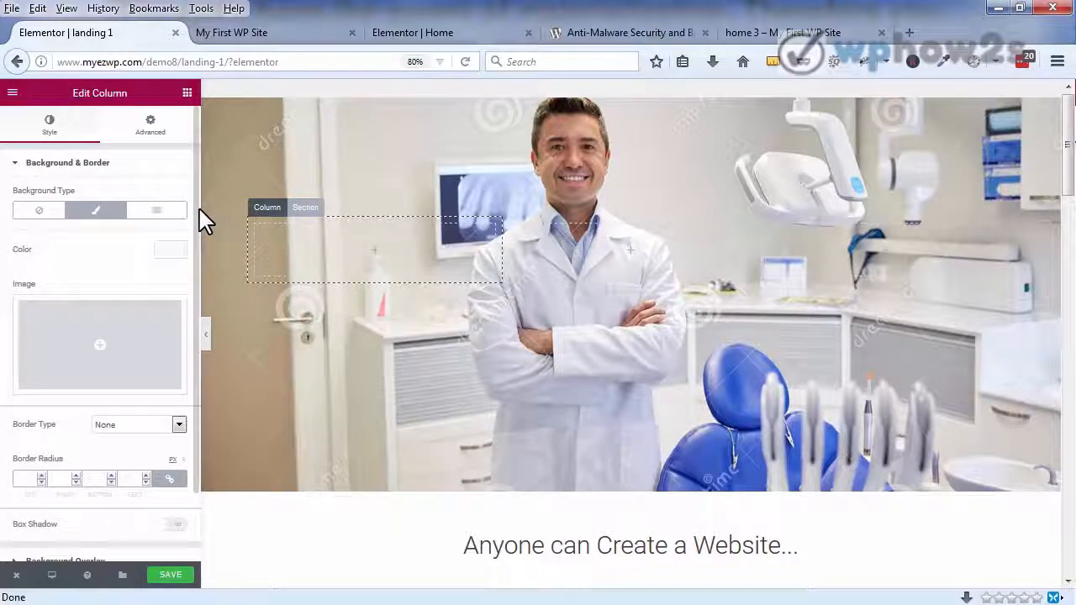
scroll(197, 218, "down", 2)
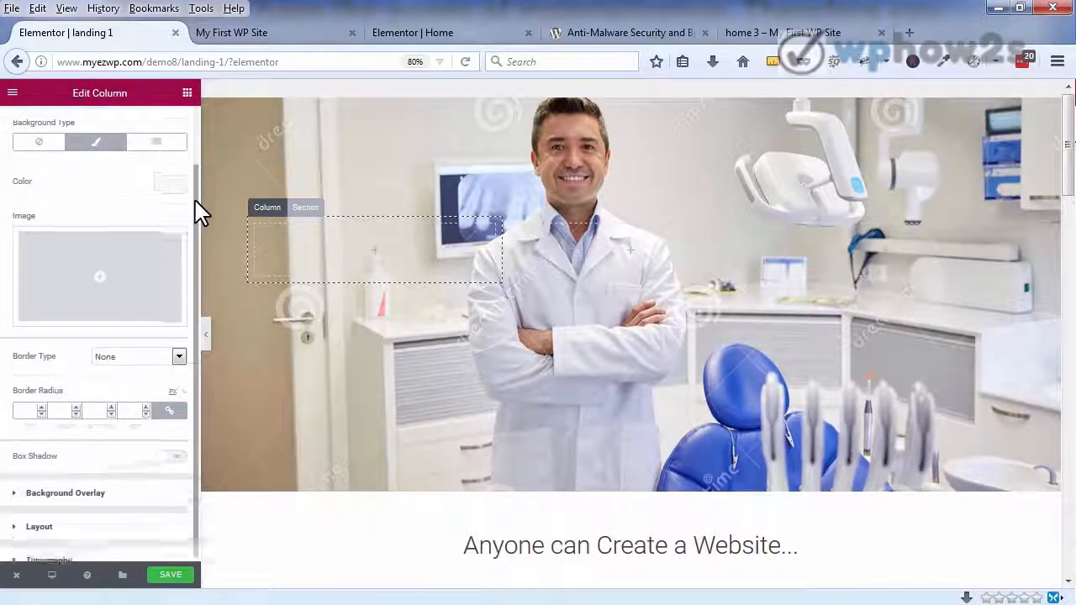
scroll(196, 194, "up", 2)
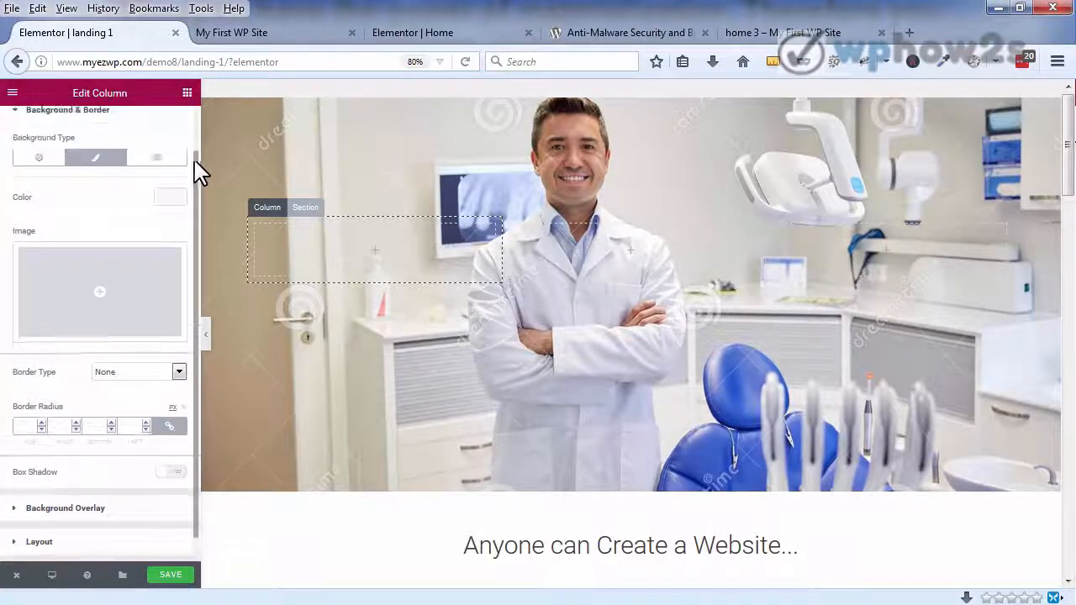
left_click(15, 116)
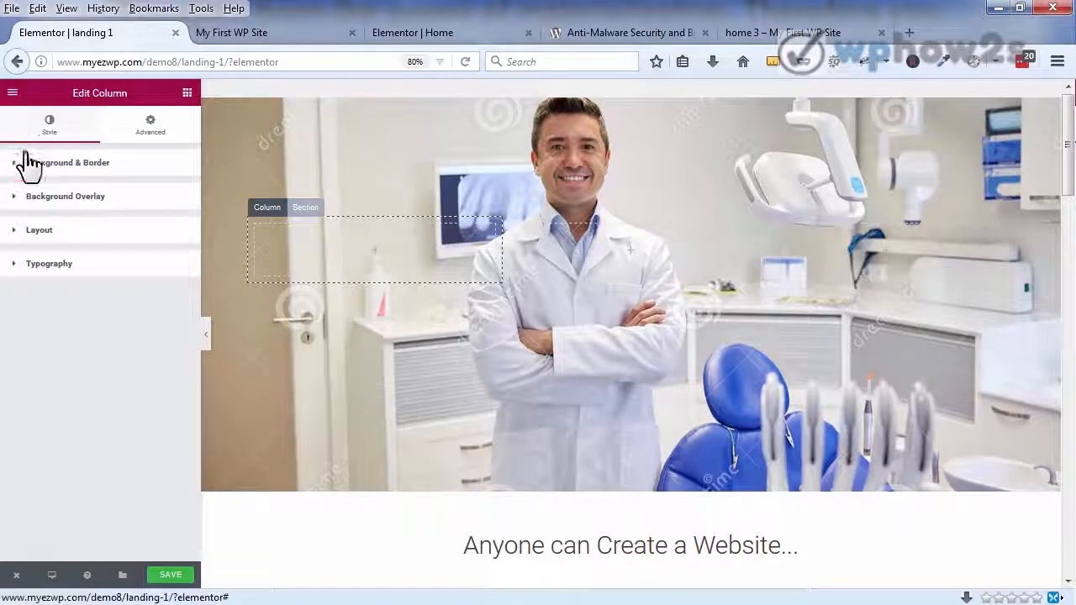
left_click(17, 210)
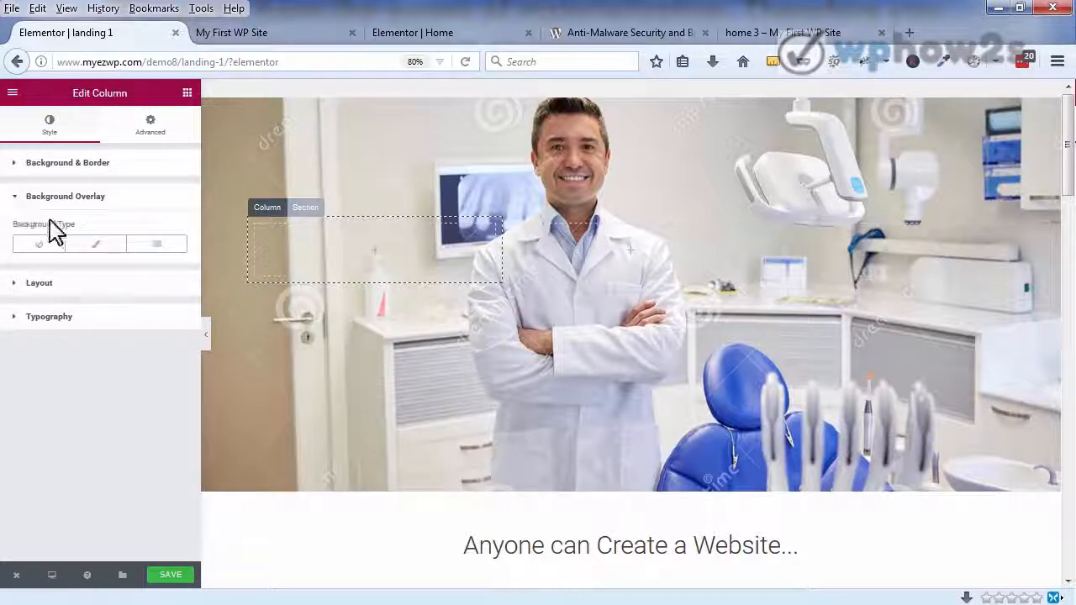
left_click(95, 244)
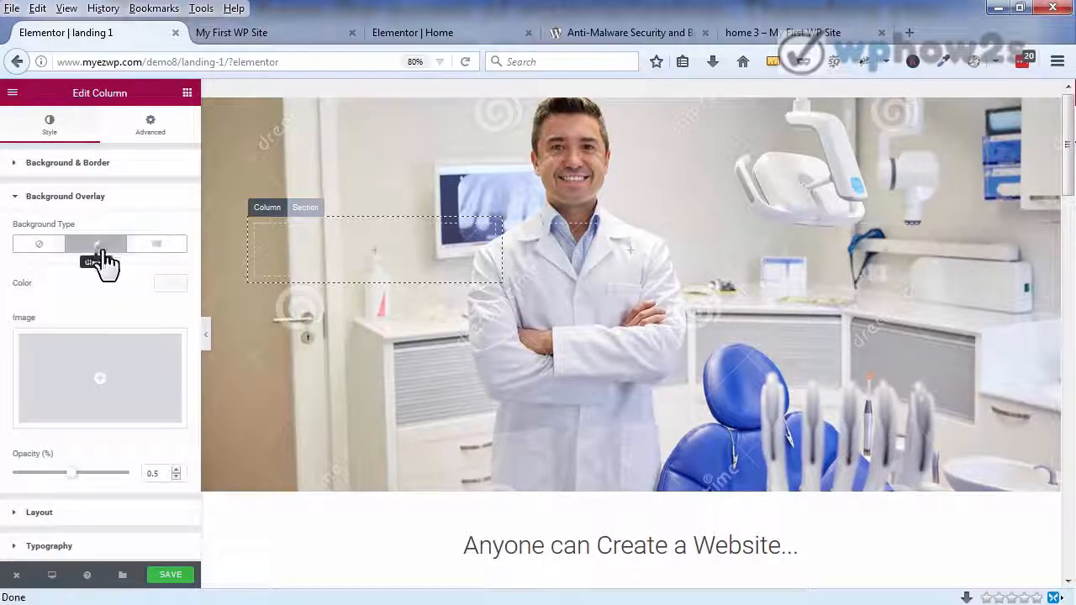
left_click(172, 286)
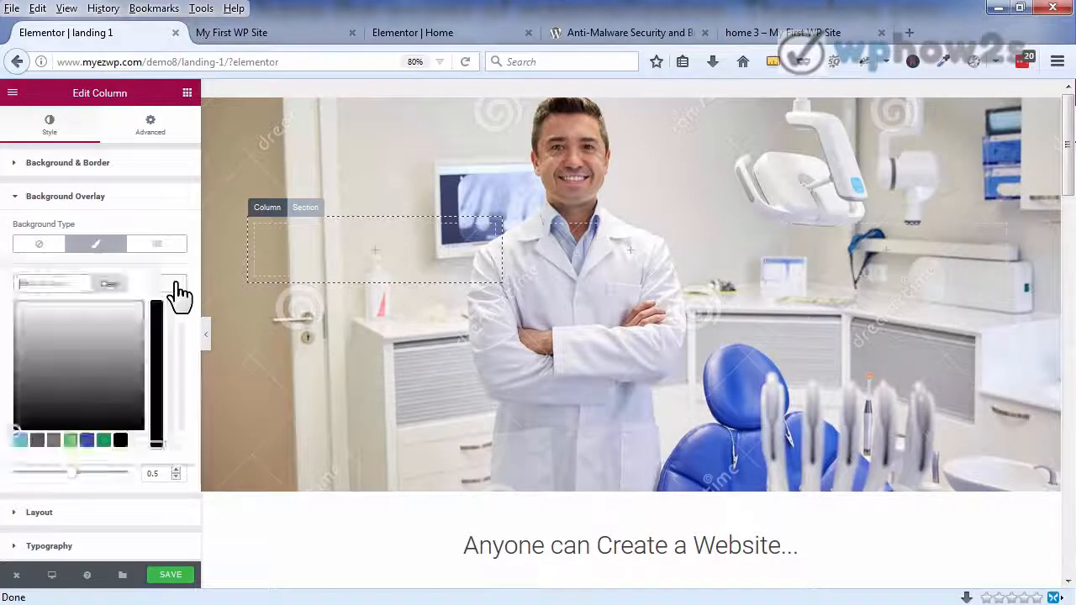
left_click(120, 442)
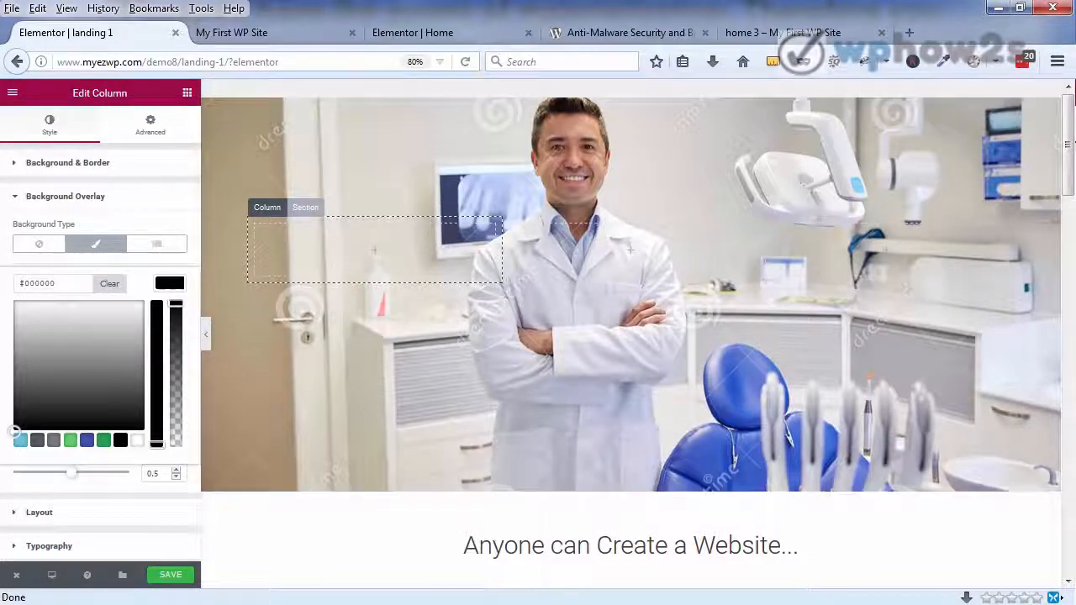
Step: Add a Text Editor widget to the hero section and move it into the first column
left_click(187, 94)
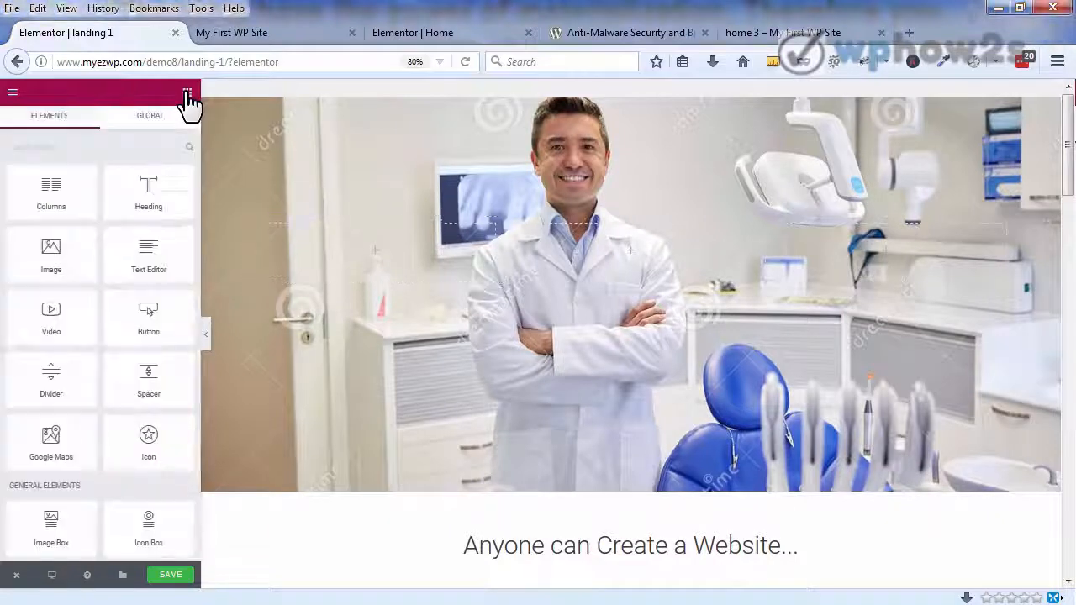
left_click_drag(126, 252, 389, 289)
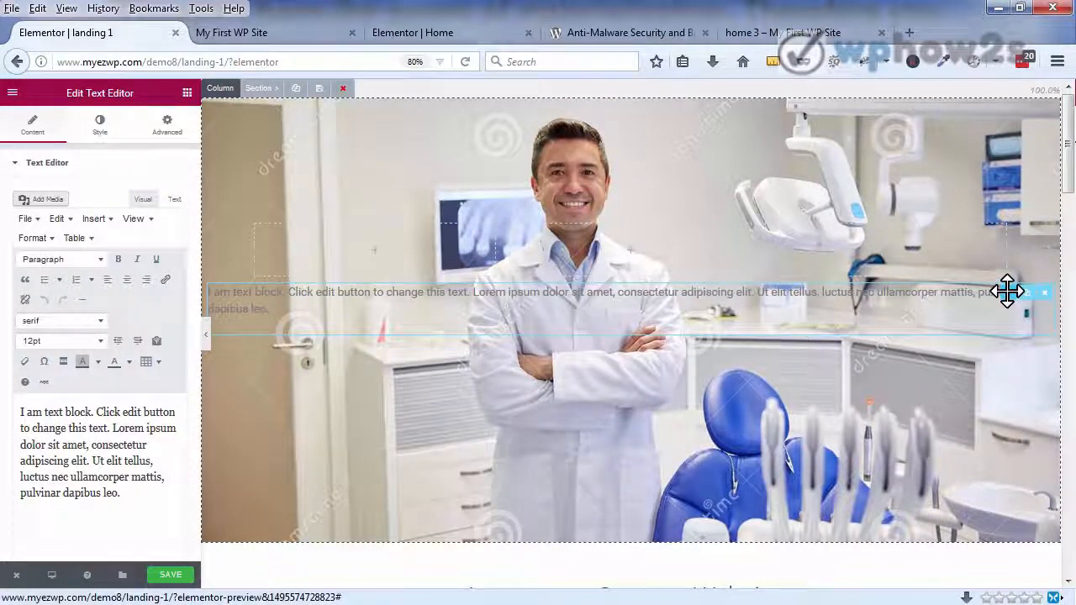
left_click_drag(1007, 292, 386, 246)
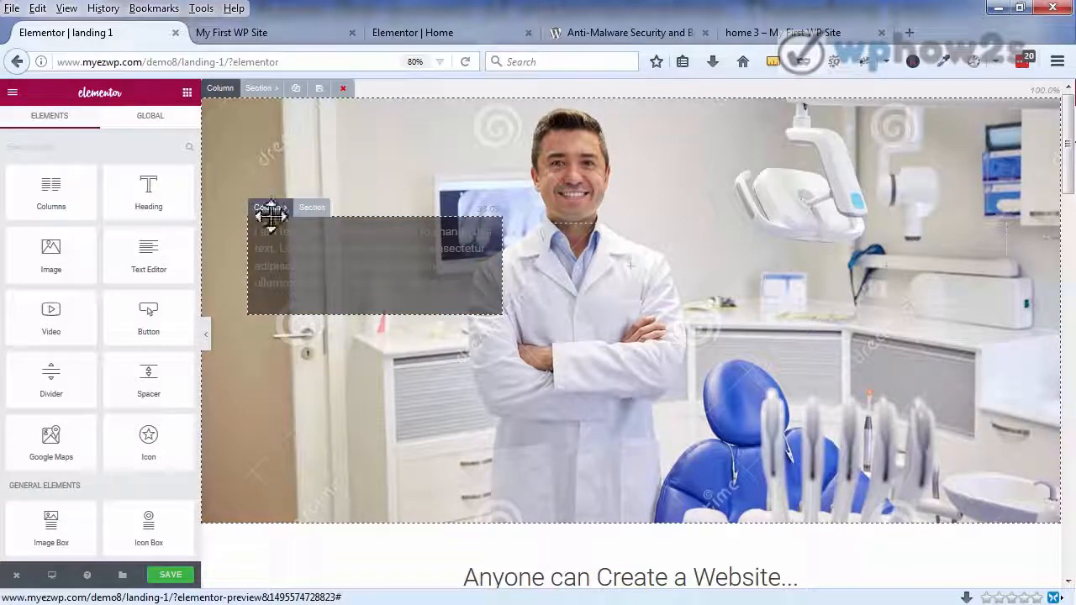
Step: Set the text color of the new text block to white (#ffffff)
left_click(298, 236)
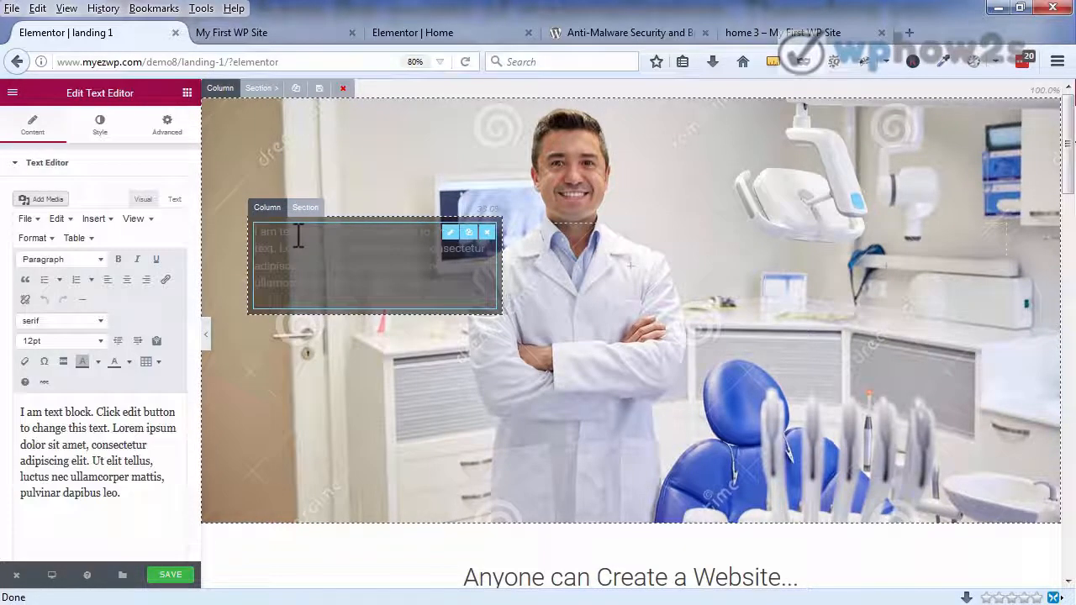
left_click(100, 124)
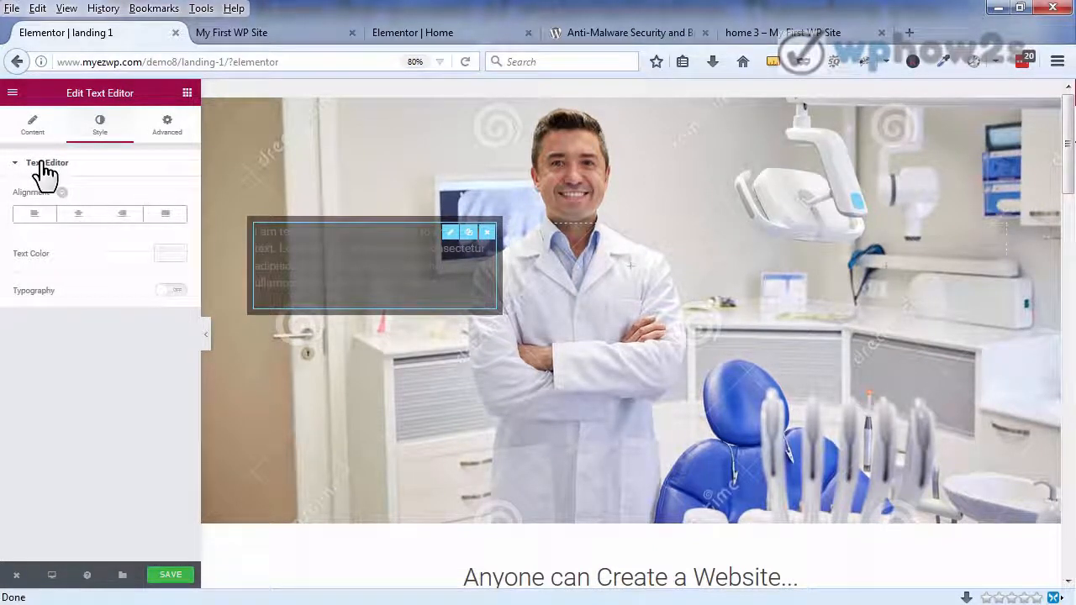
left_click(172, 254)
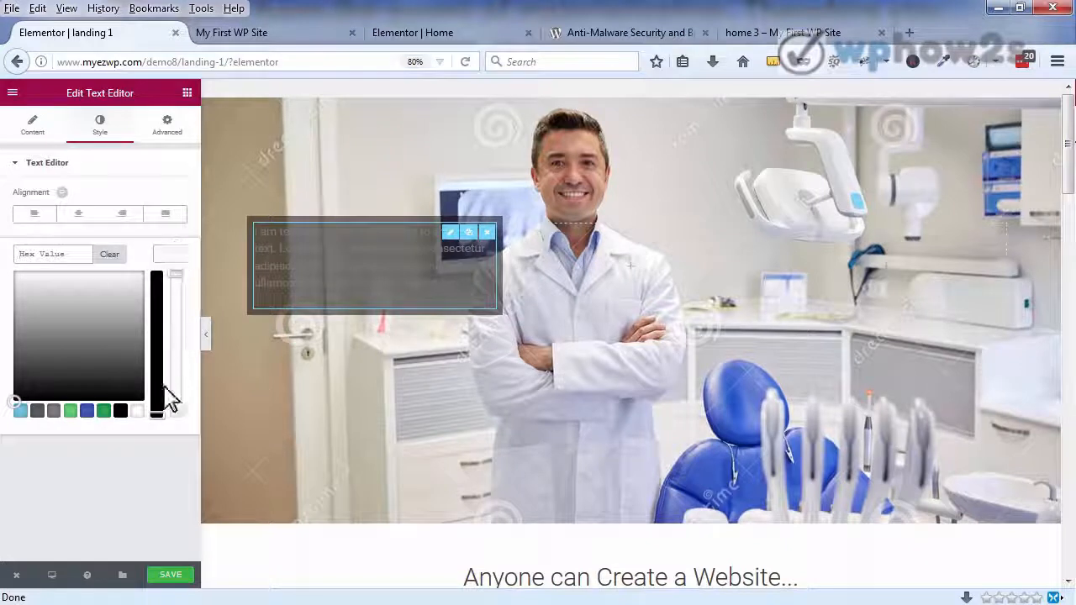
left_click(137, 411)
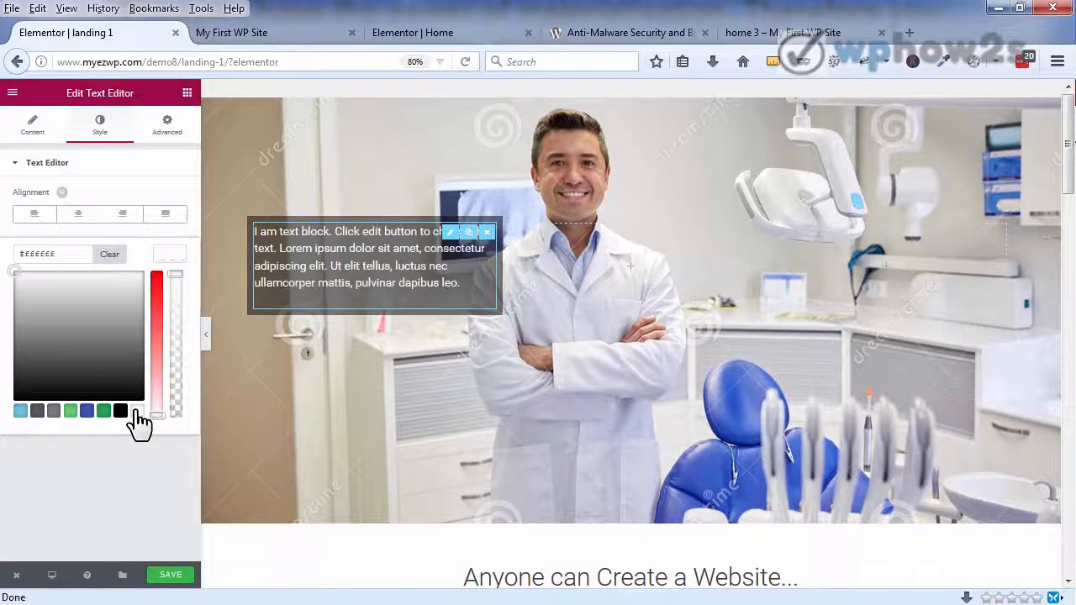
Step: Replace the placeholder text in the first column's text block with the copied "Hey New York..." voucher offer text
left_click(168, 252)
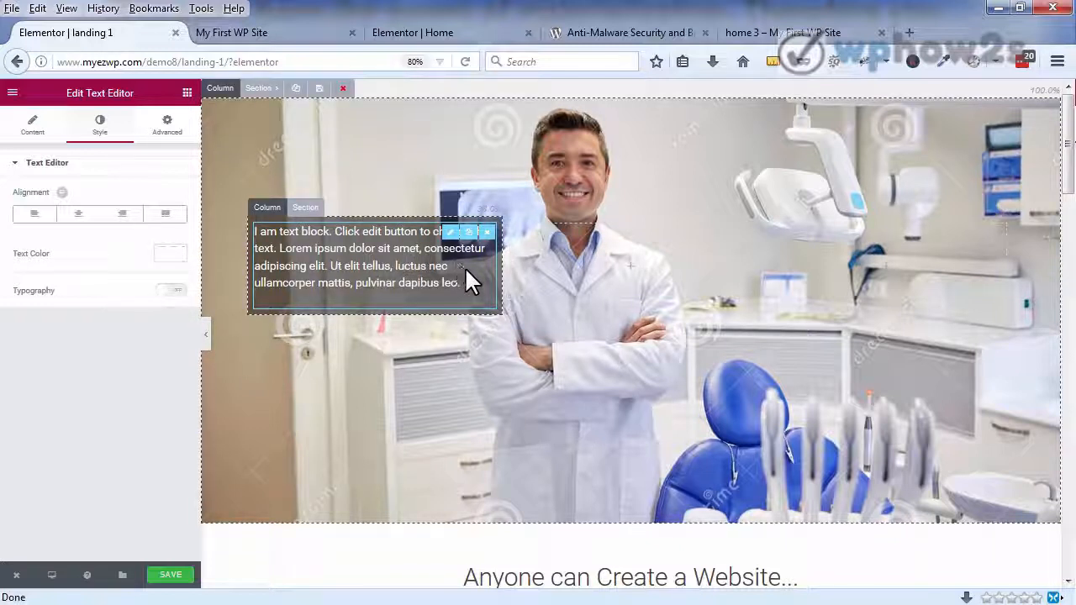
left_click(32, 126)
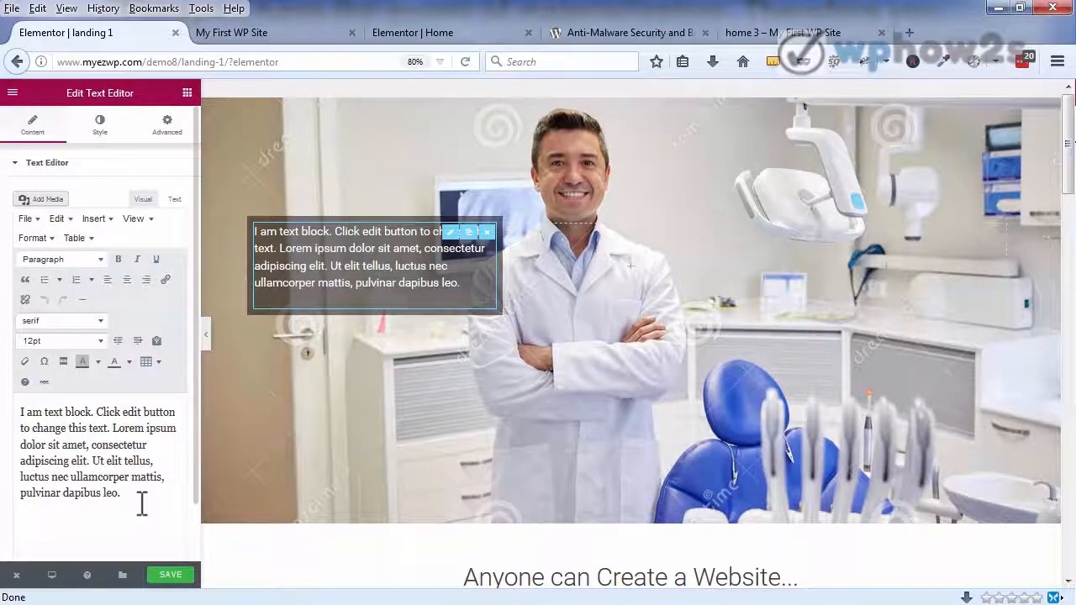
left_click_drag(143, 505, 5, 409)
key("BackSpace")
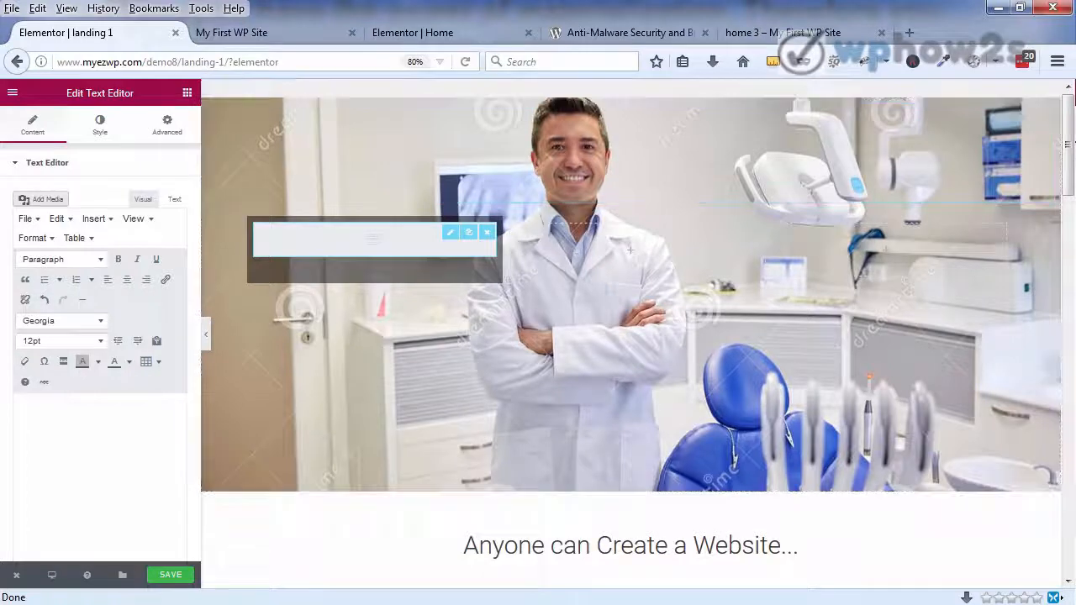
left_click(52, 410)
right_click(67, 418)
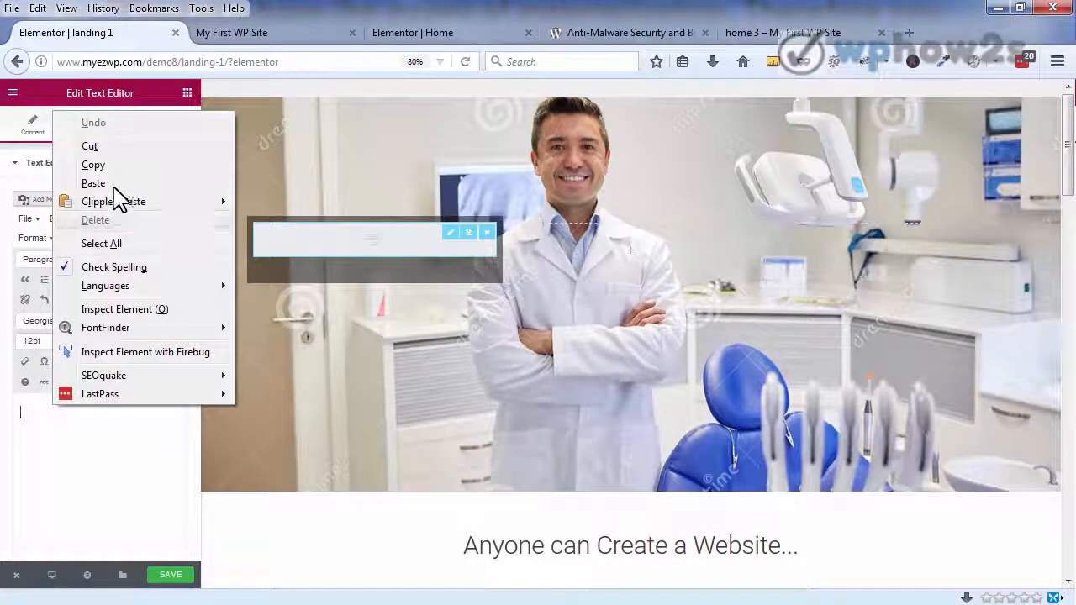
left_click(112, 185)
left_click_drag(1067, 175, 1067, 187)
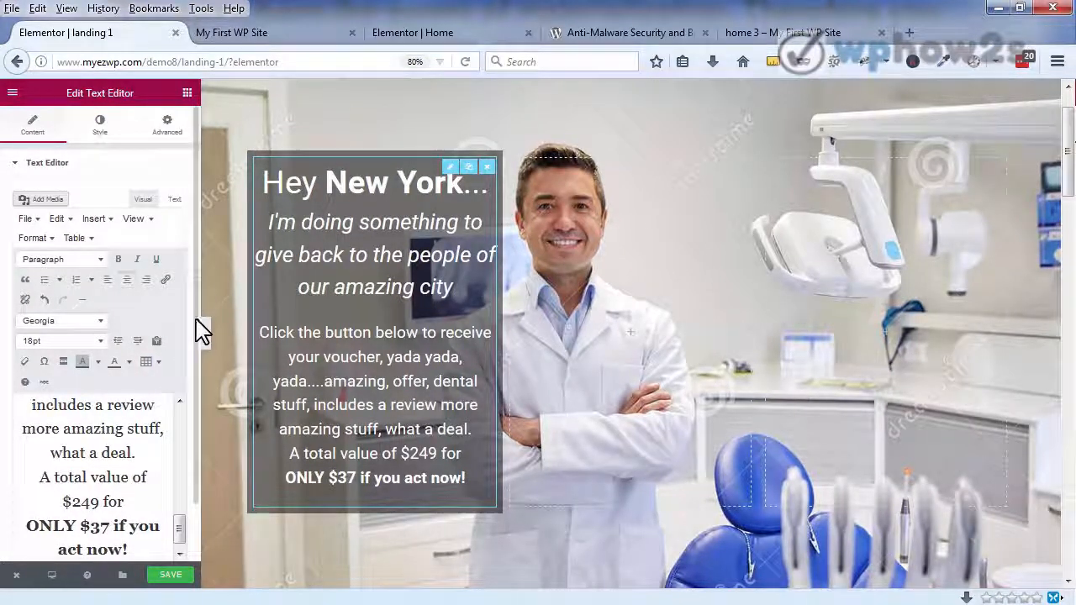
Step: Examine the font size and bold styling of the "Hey New York..." heading in the text block's content
left_click_drag(179, 530, 185, 452)
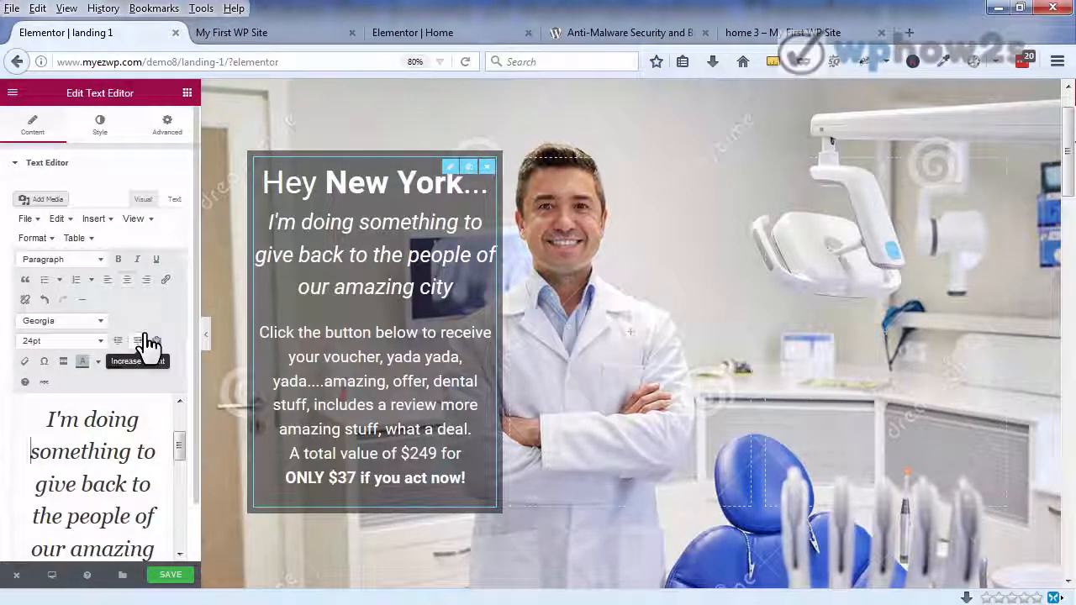
key("BackSpace")
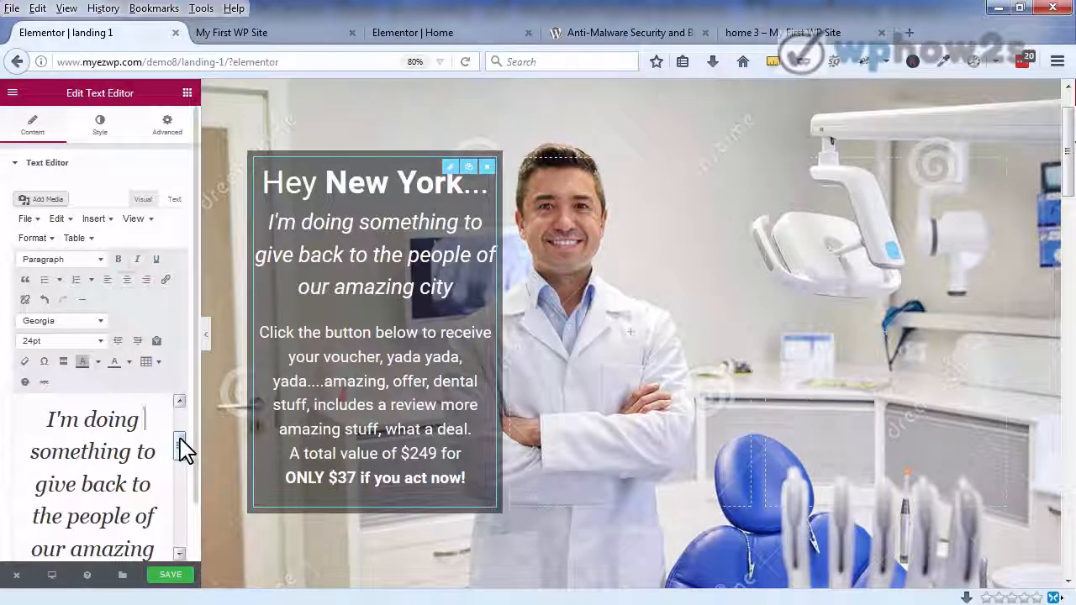
left_click_drag(185, 450, 179, 428)
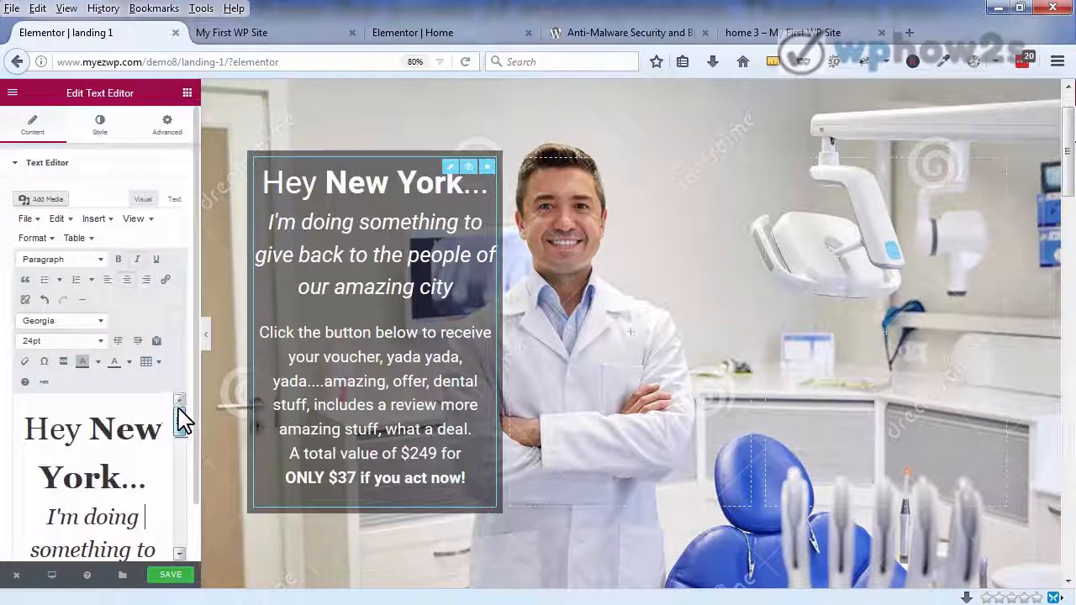
left_click_drag(90, 427, 141, 478)
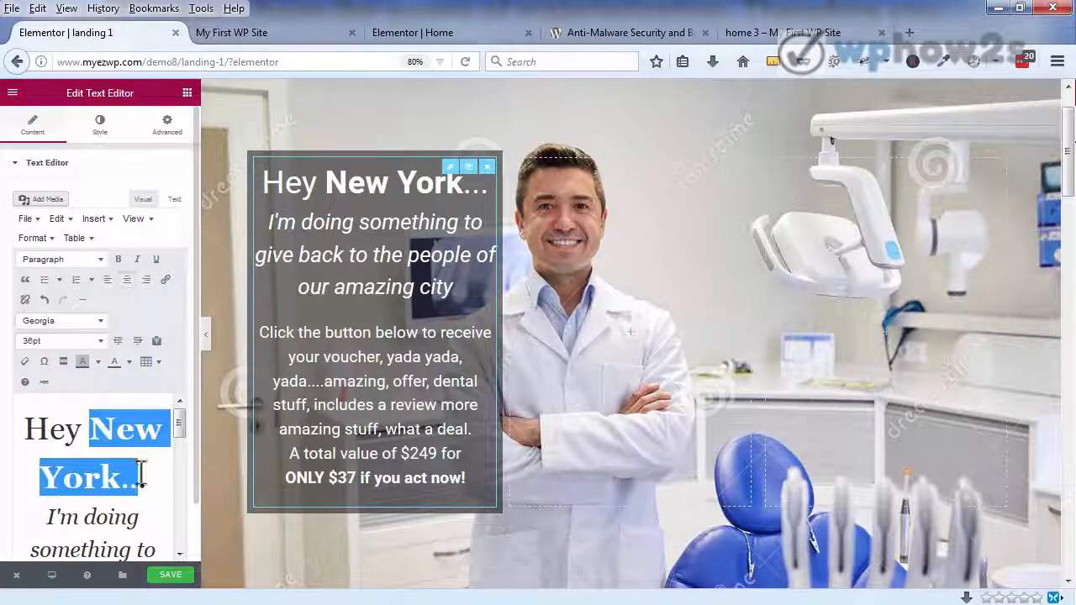
left_click_drag(25, 429, 137, 465)
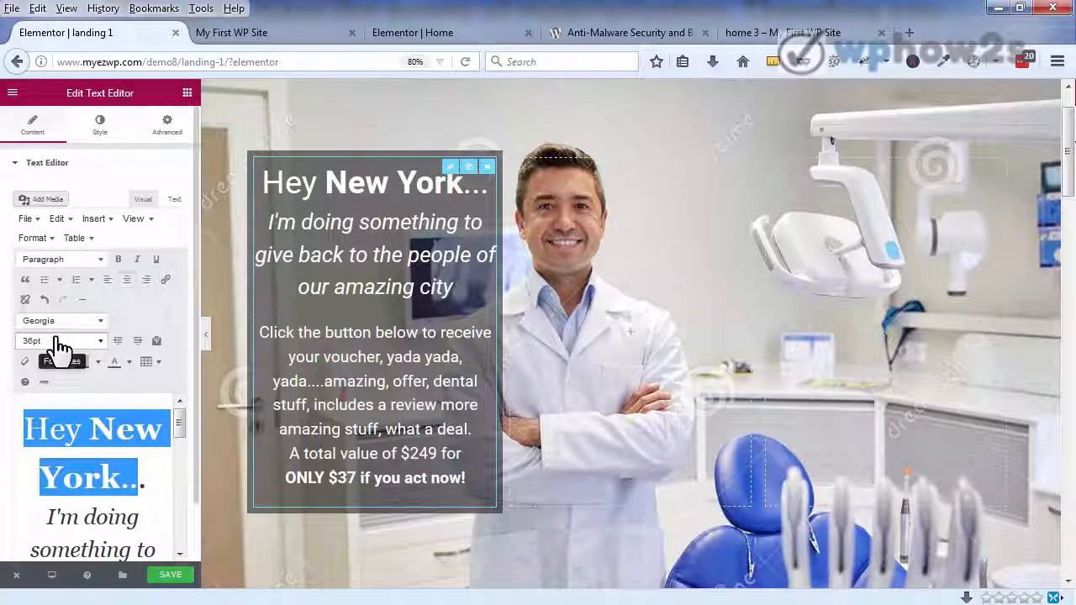
left_click(89, 392)
left_click(93, 414)
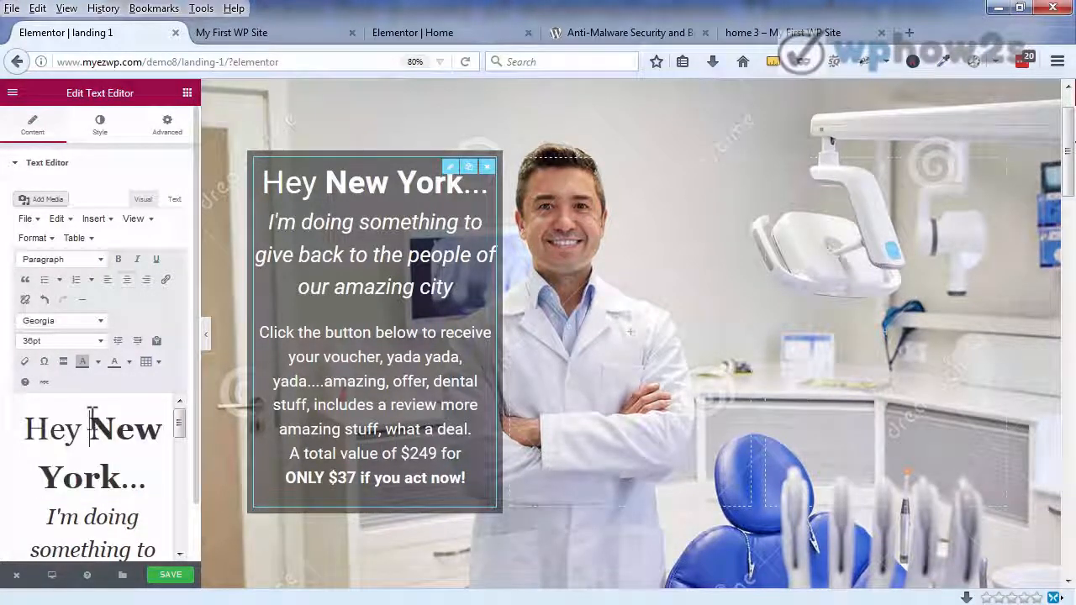
left_click_drag(89, 427, 124, 469)
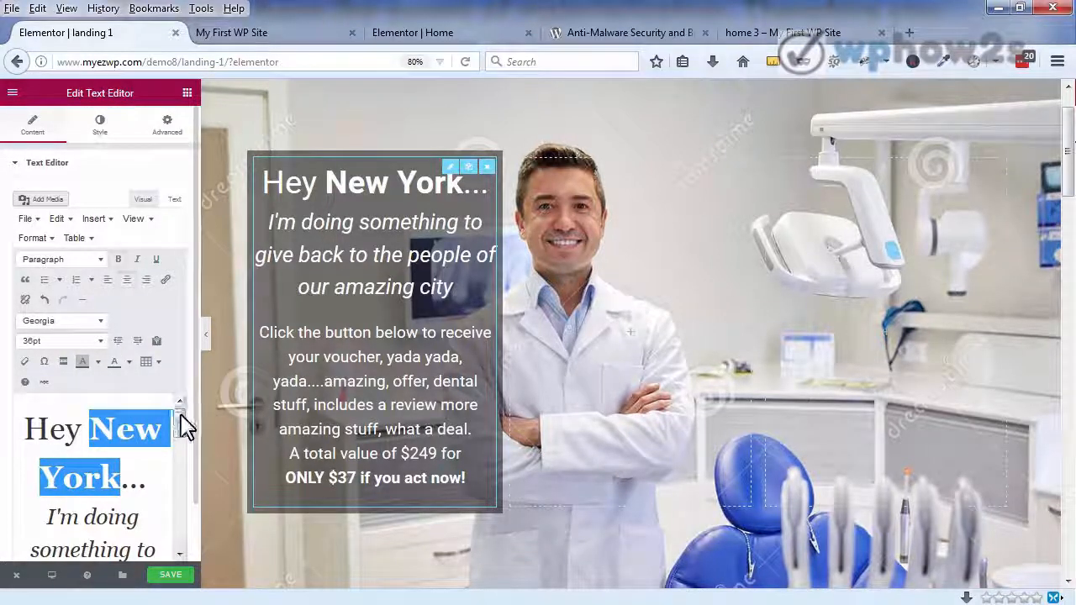
Step: Examine the formatting of the italic subheading, the voucher paragraph and the bold "ONLY $37 if you act now!" line
scroll(181, 429, "down", 3)
left_click(63, 438)
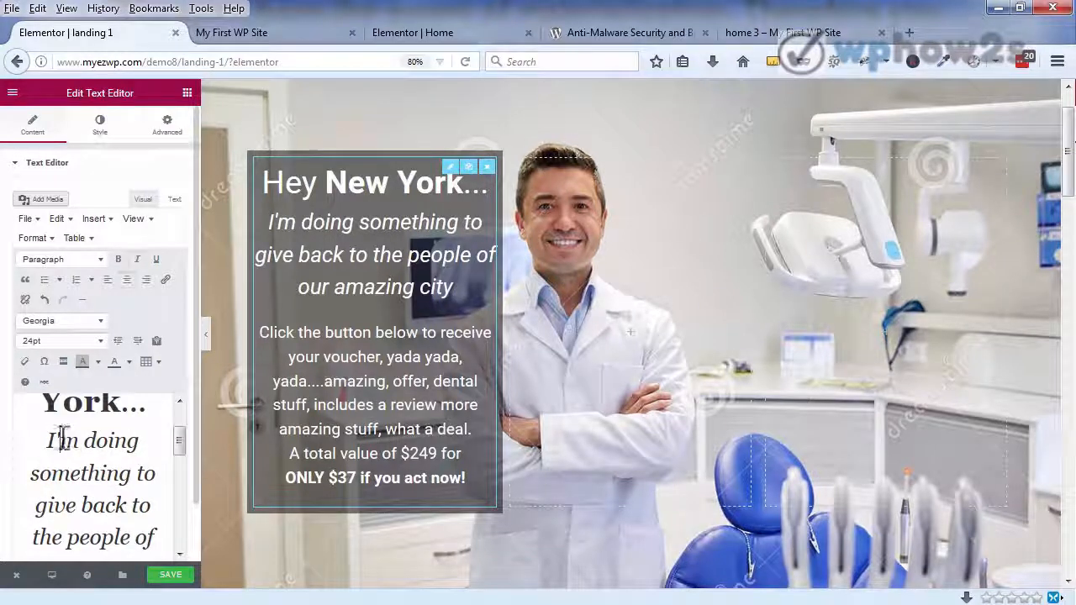
left_click_drag(50, 440, 146, 473)
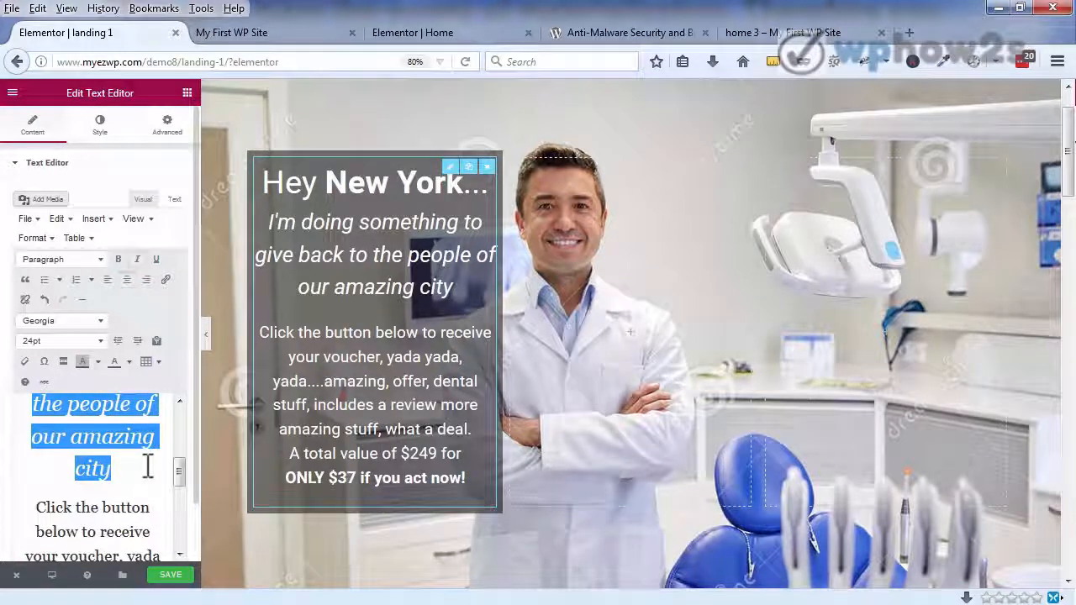
left_click(89, 471)
left_click_drag(29, 511, 153, 527)
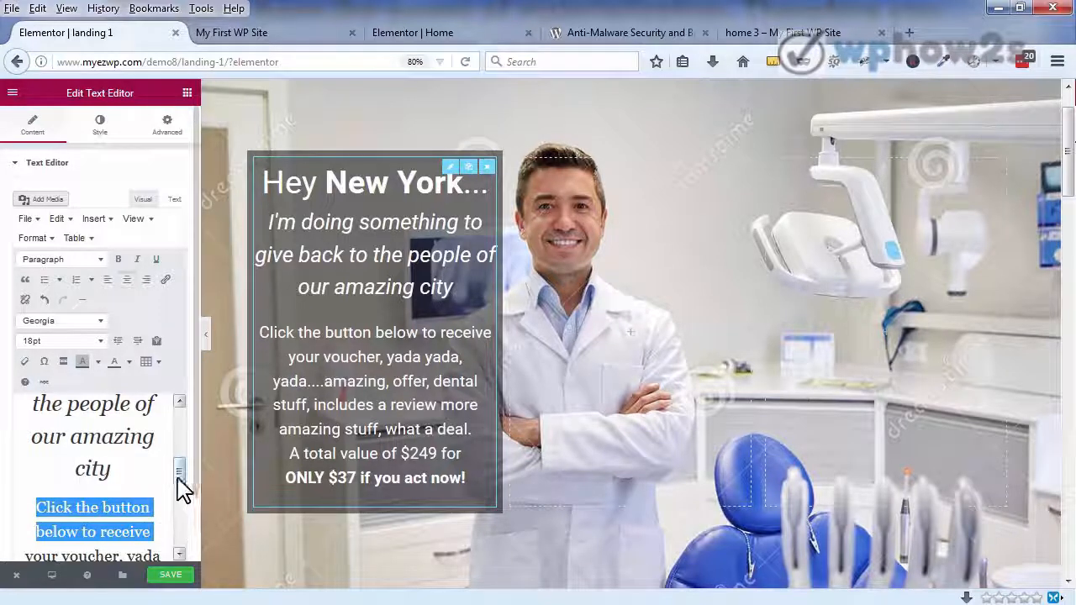
left_click_drag(178, 481, 177, 549)
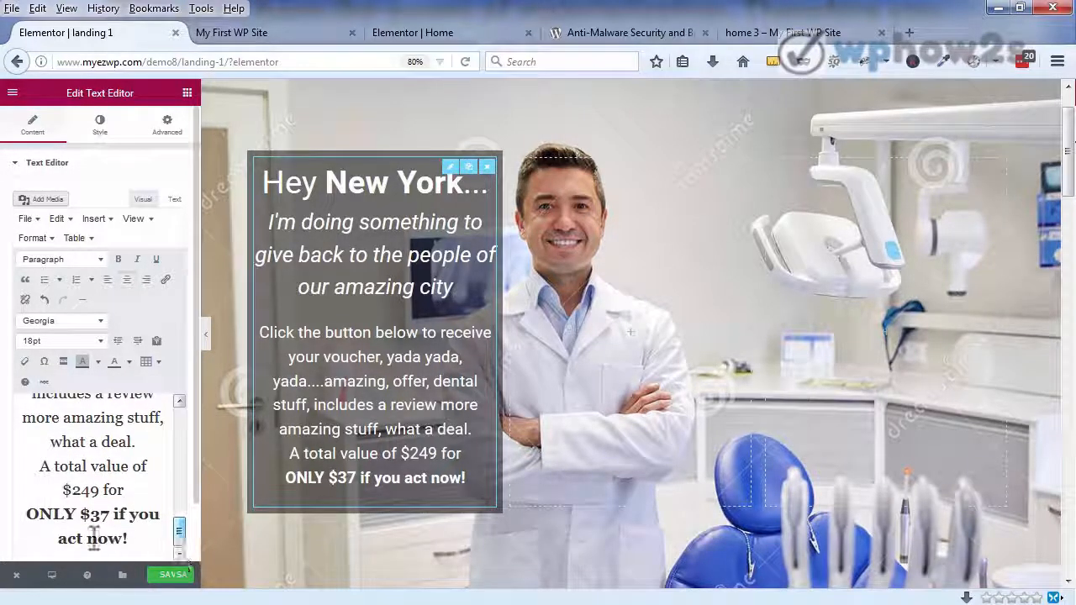
left_click_drag(29, 511, 152, 528)
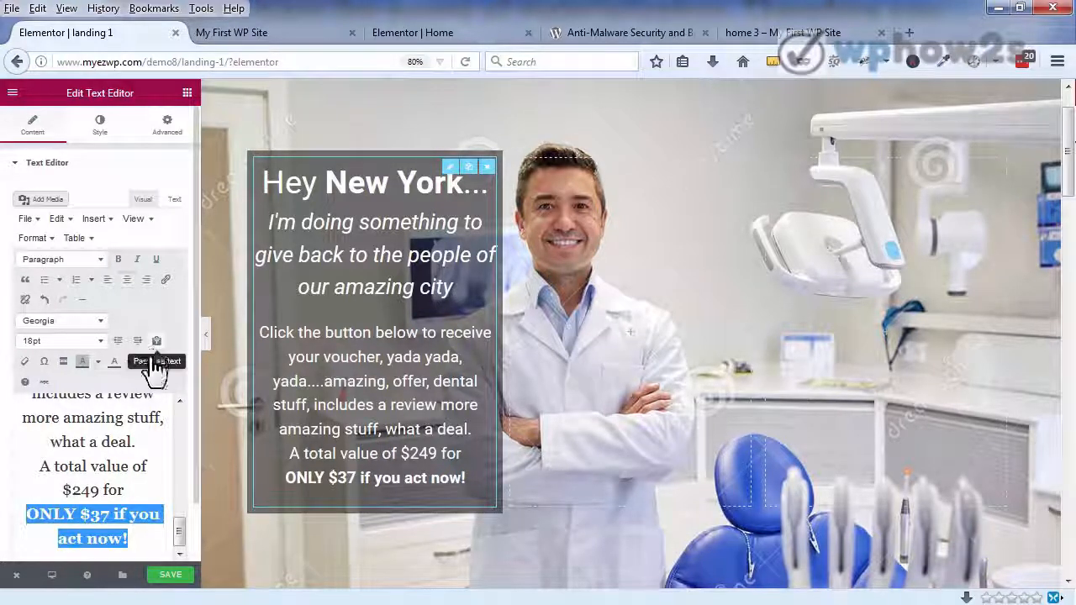
Step: Save the page and view the live version of the landing page
left_click(167, 577)
mouse_move(17, 584)
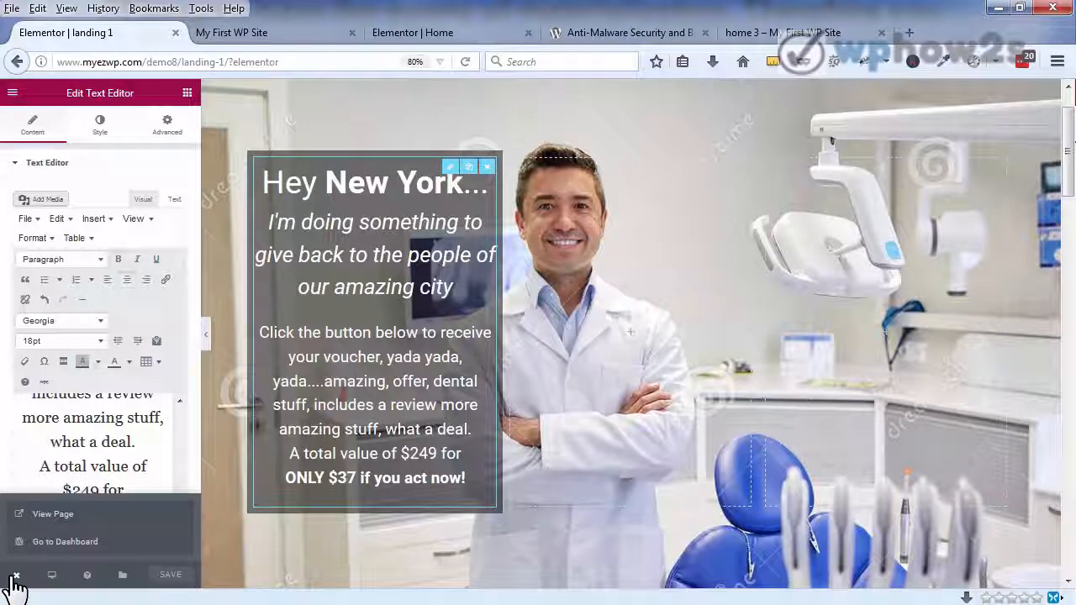
left_click(36, 513)
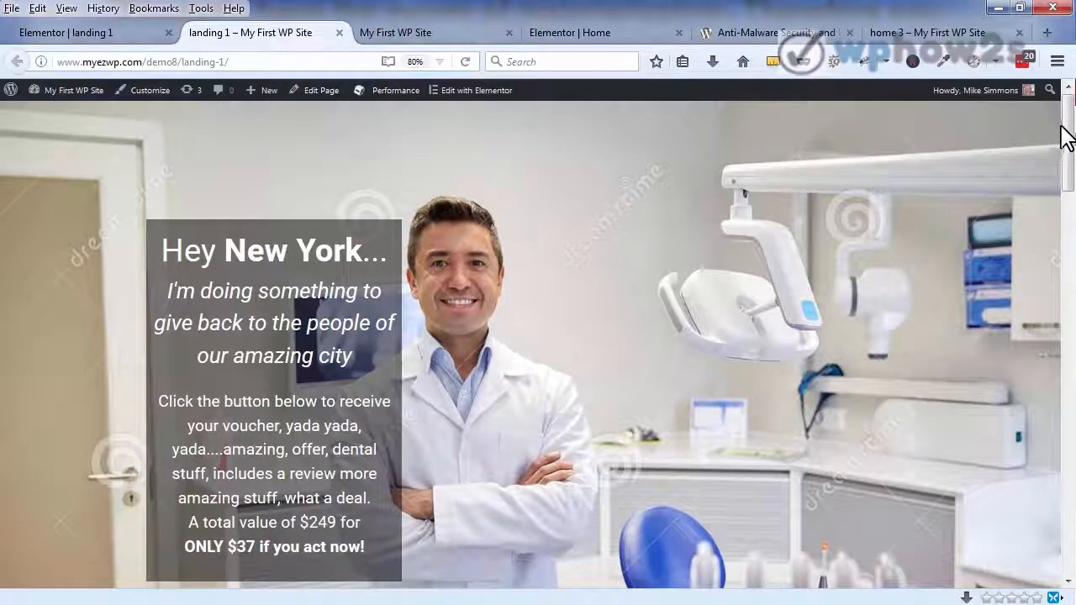
mouse_move(1067, 133)
left_mouse_down()
mouse_move(1069, 187)
mouse_move(1067, 118)
left_mouse_up()
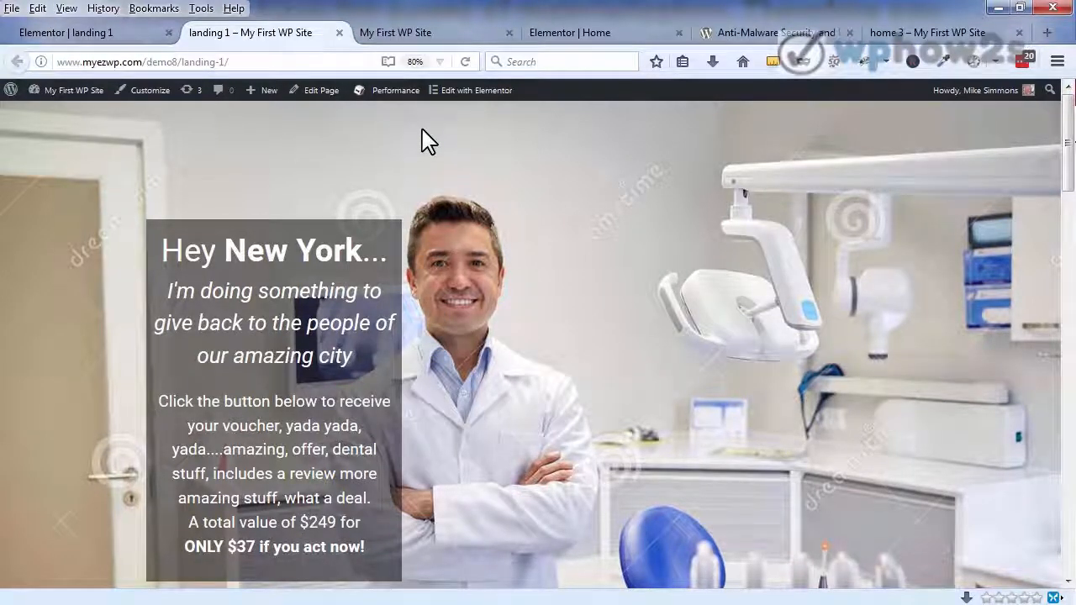
Step: Return to the landing page editor, add a Button widget to the hero's first column and move it below the offer text
left_click(113, 38)
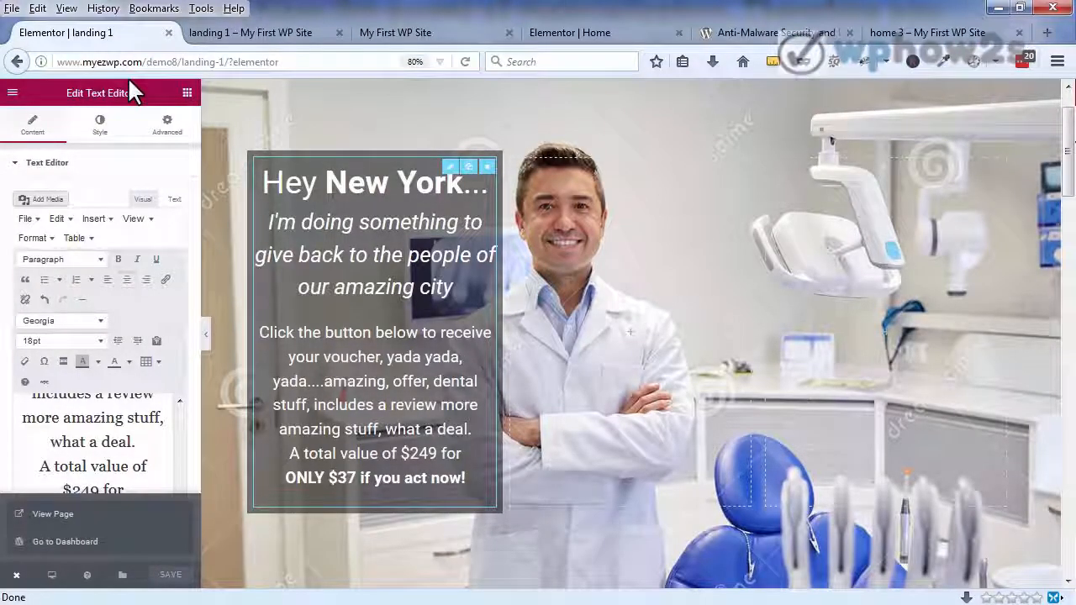
left_click(188, 94)
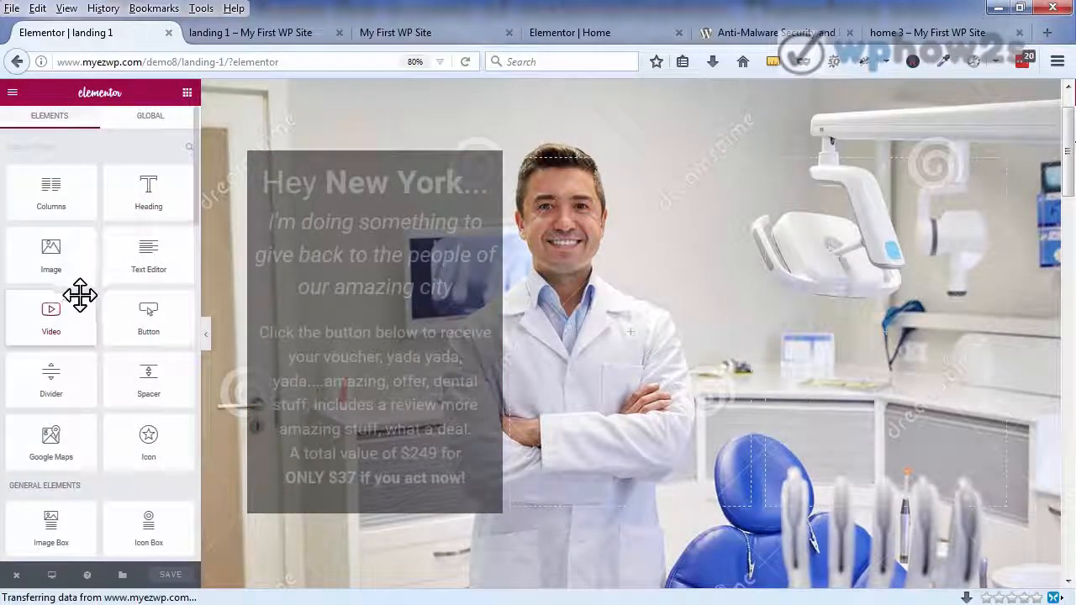
left_click_drag(143, 314, 384, 259)
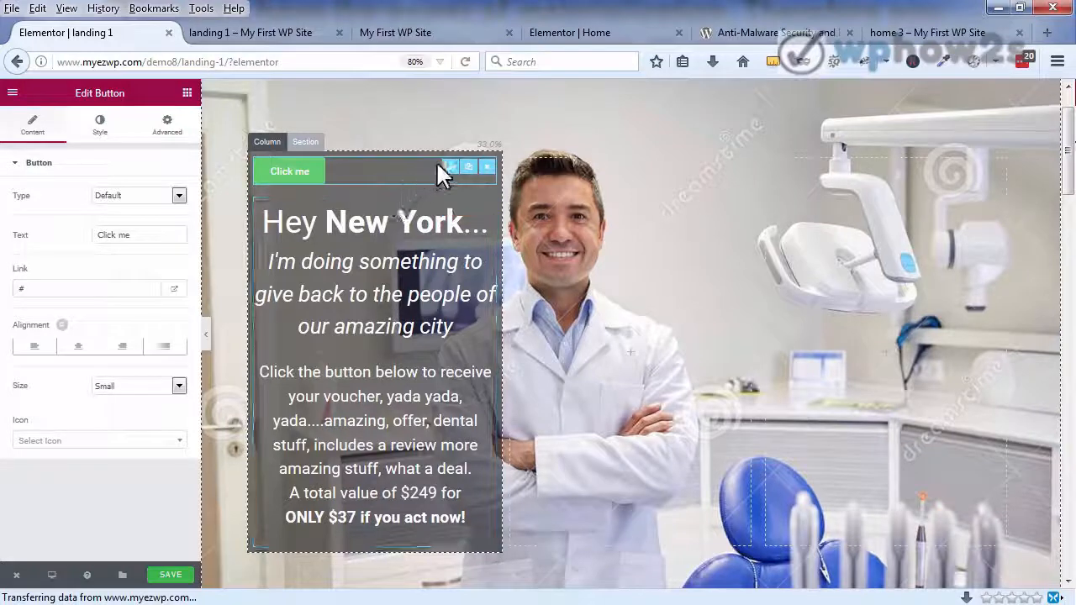
left_click_drag(445, 161, 419, 467)
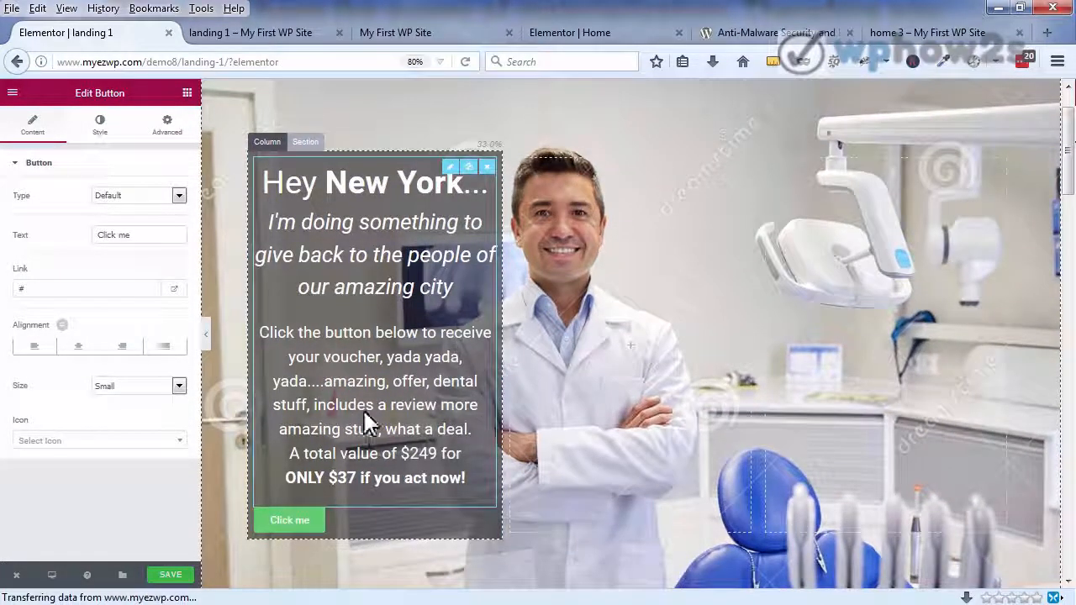
Step: Set the button's size to Medium, its alignment to Justified and its text to "GIVE ME MY VOUCHER!"
left_click(178, 388)
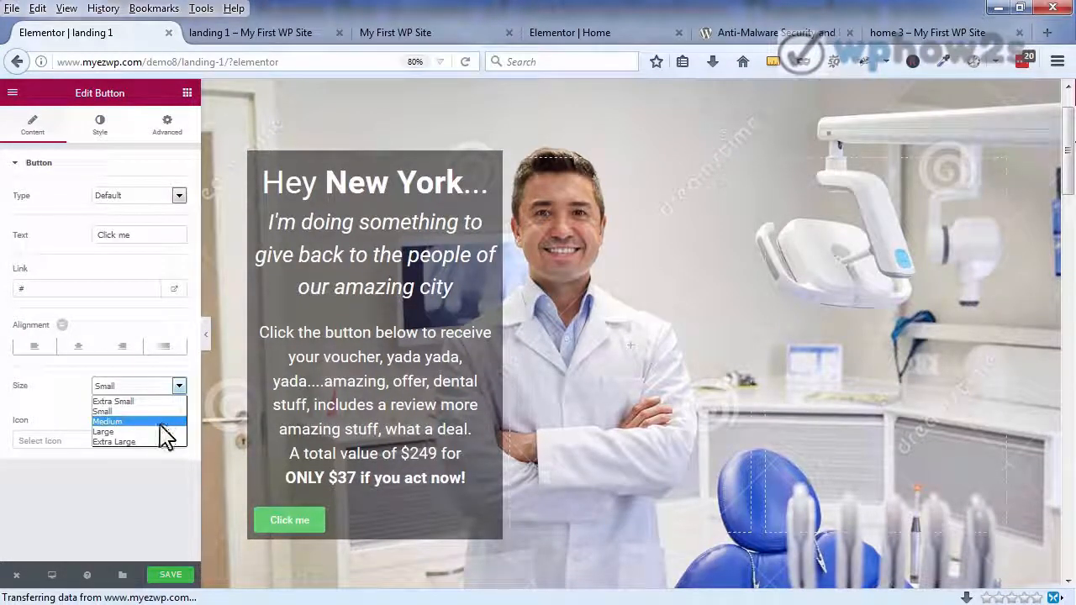
left_click(165, 432)
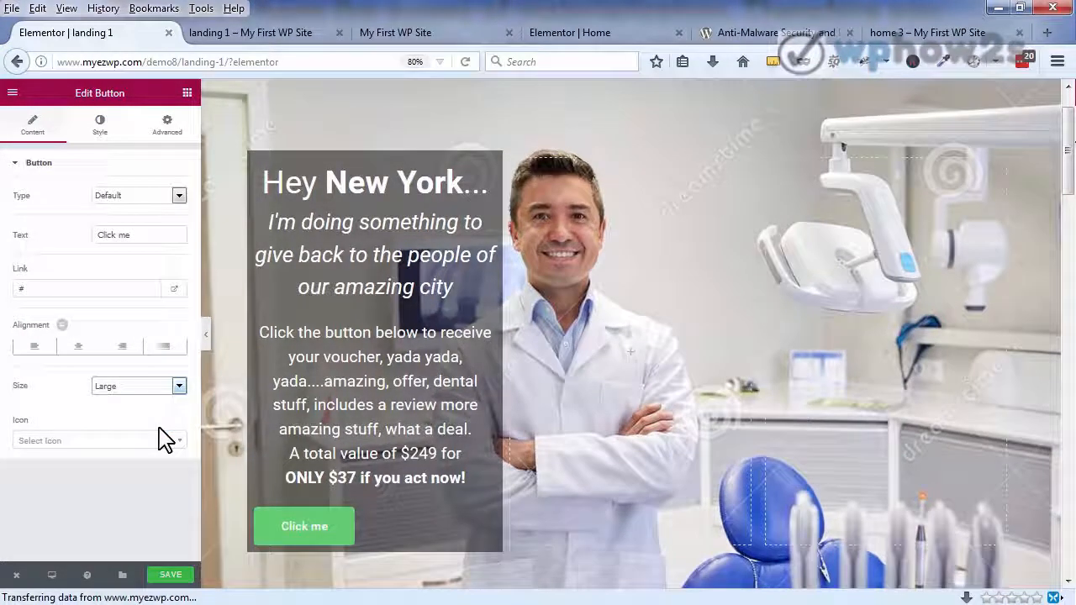
left_click(178, 386)
left_click(162, 421)
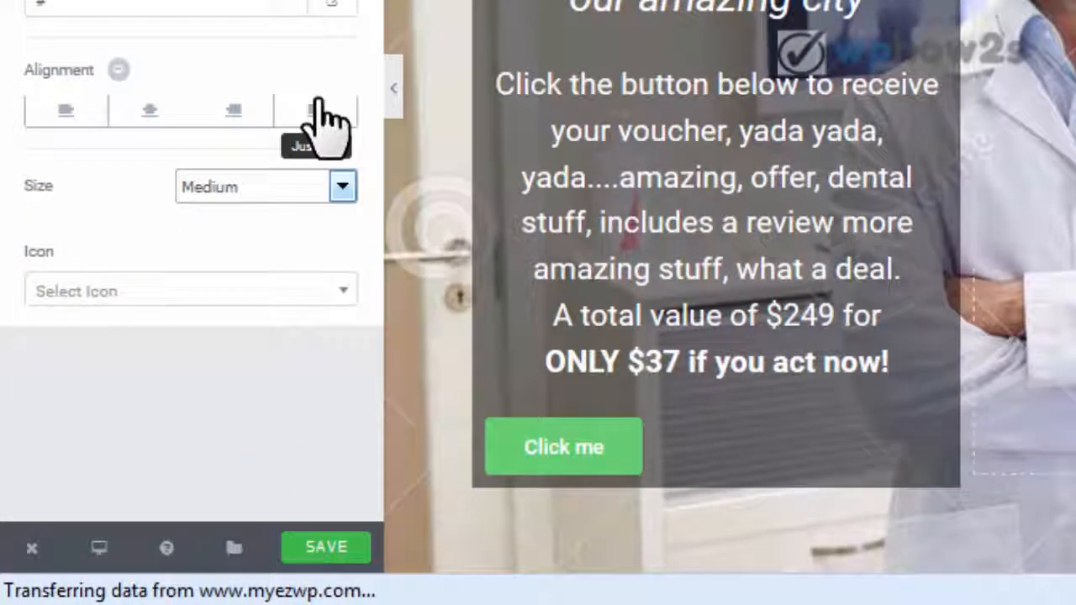
left_click(289, 153)
left_click(325, 117)
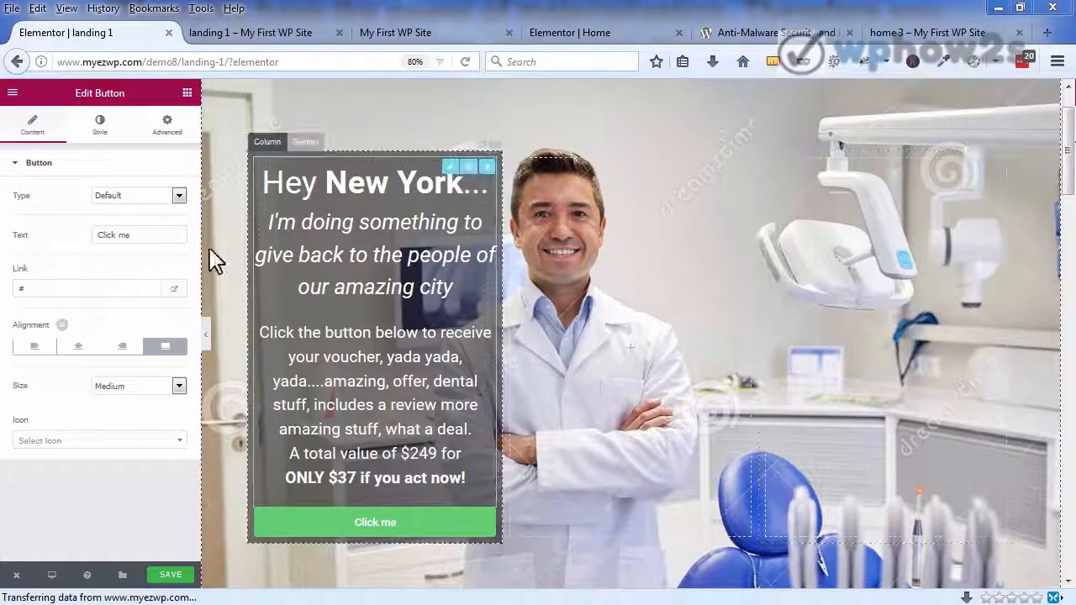
left_click_drag(132, 235, 66, 235)
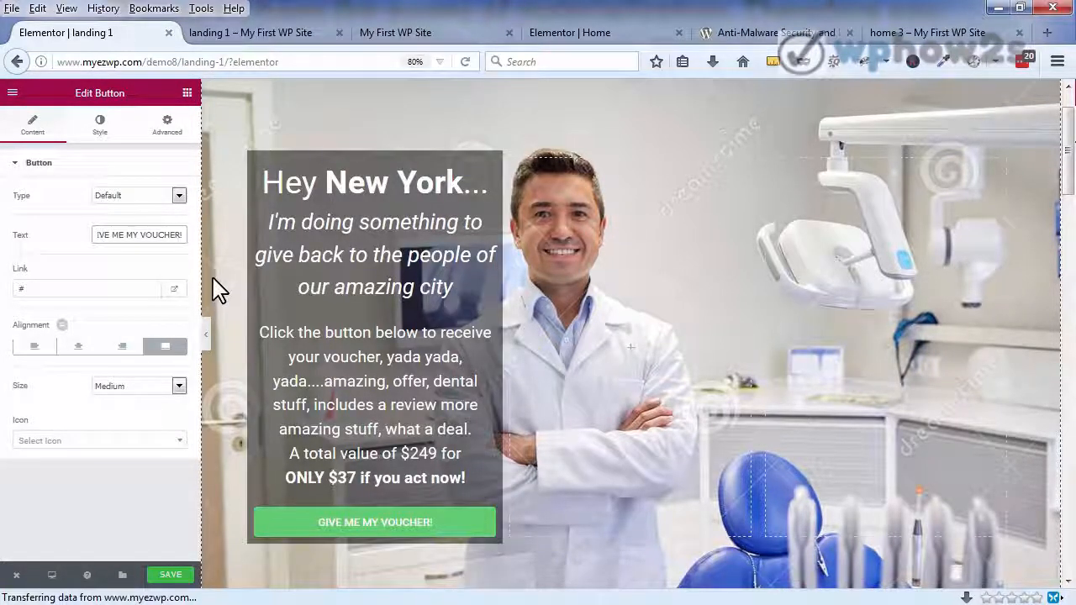
Step: Set the voucher button's normal text color to the copied hex value #06a0e2
left_click(101, 128)
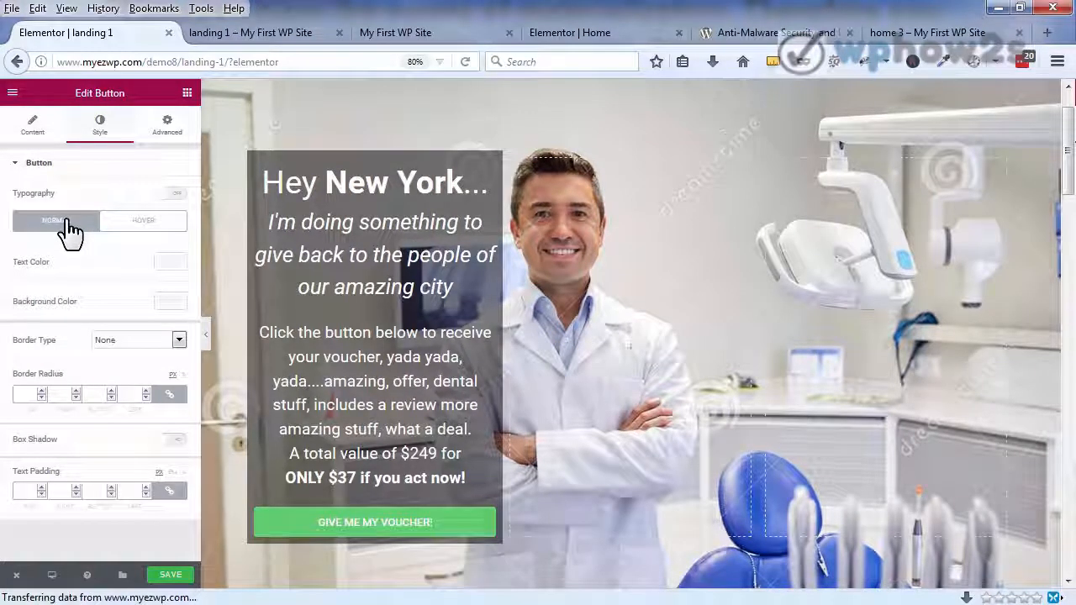
left_click(168, 263)
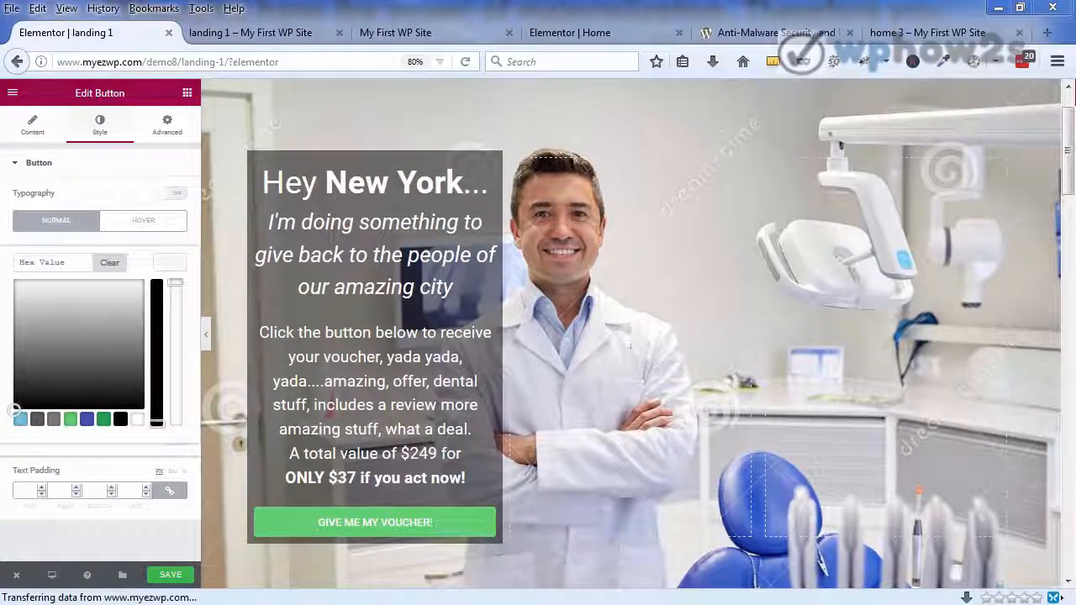
right_click(65, 263)
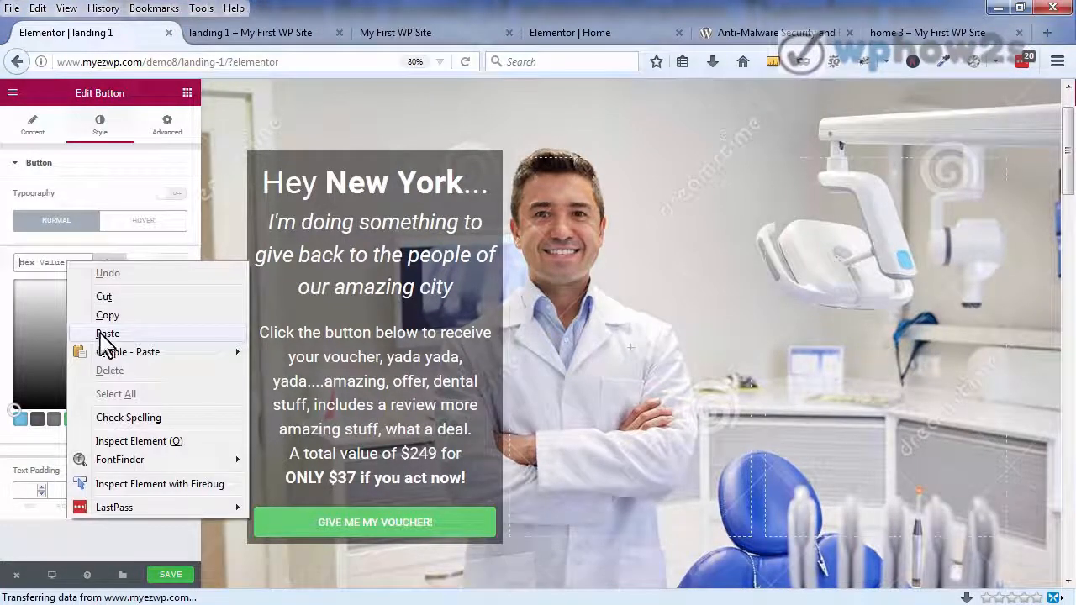
left_click(100, 330)
left_click(141, 261)
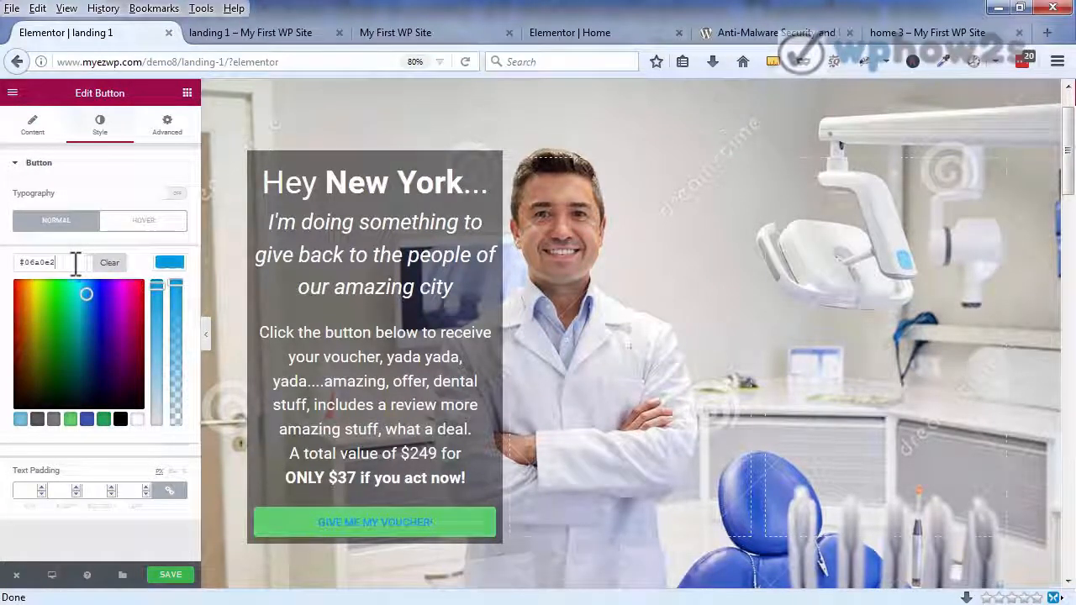
Step: Copy the hex code #06a0e2 from the button's text color and change that text color to white (#ffffff)
left_click_drag(75, 262, 20, 263)
right_click(32, 262)
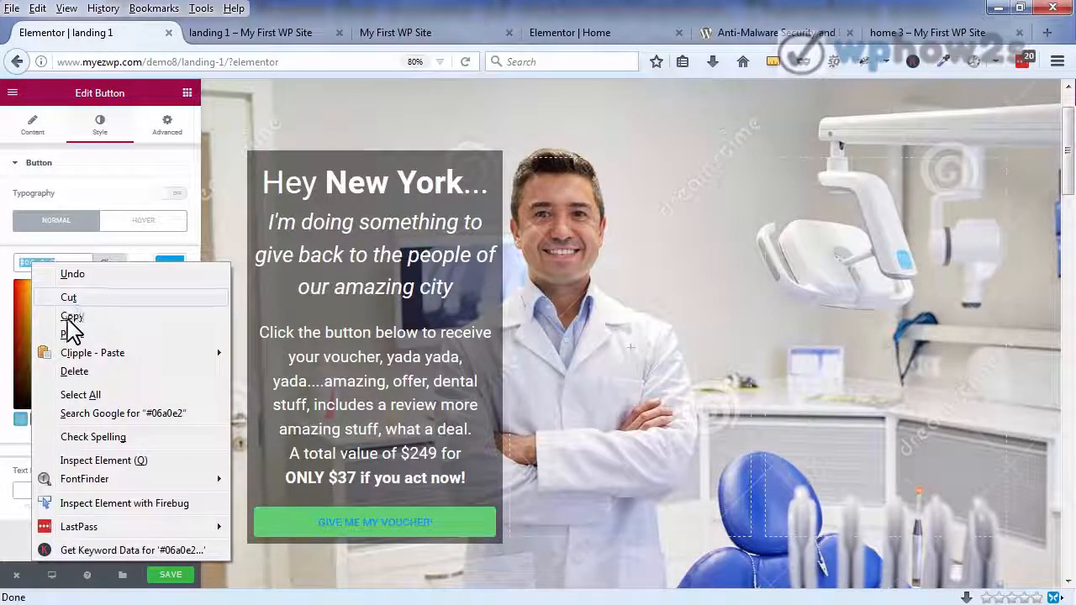
left_click(69, 313)
left_click(164, 261)
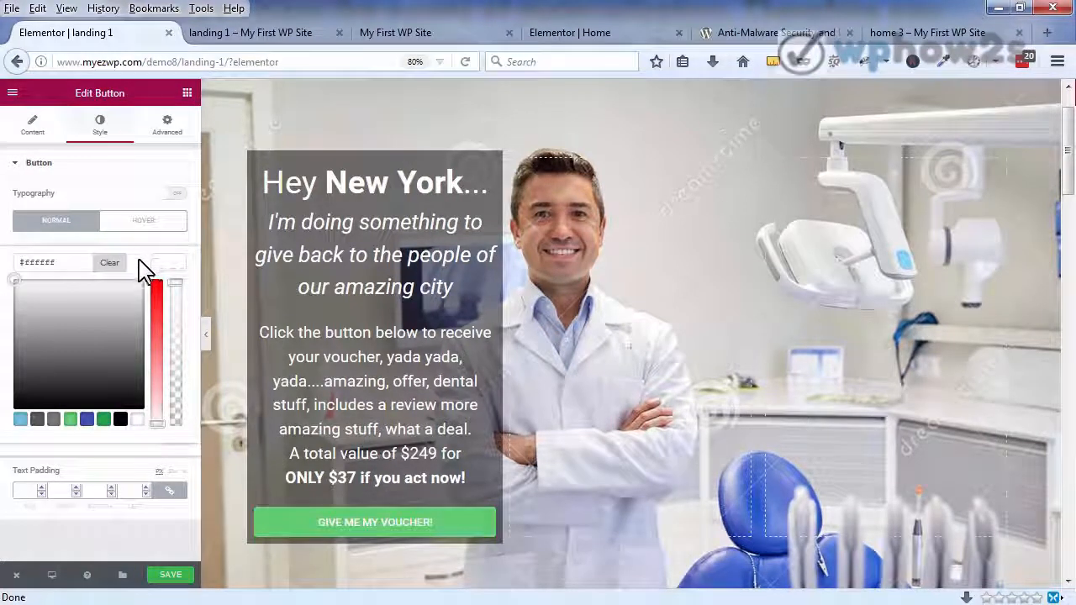
Step: Set the voucher button's normal background color to the copied hex value #06a0e2
left_click(143, 257)
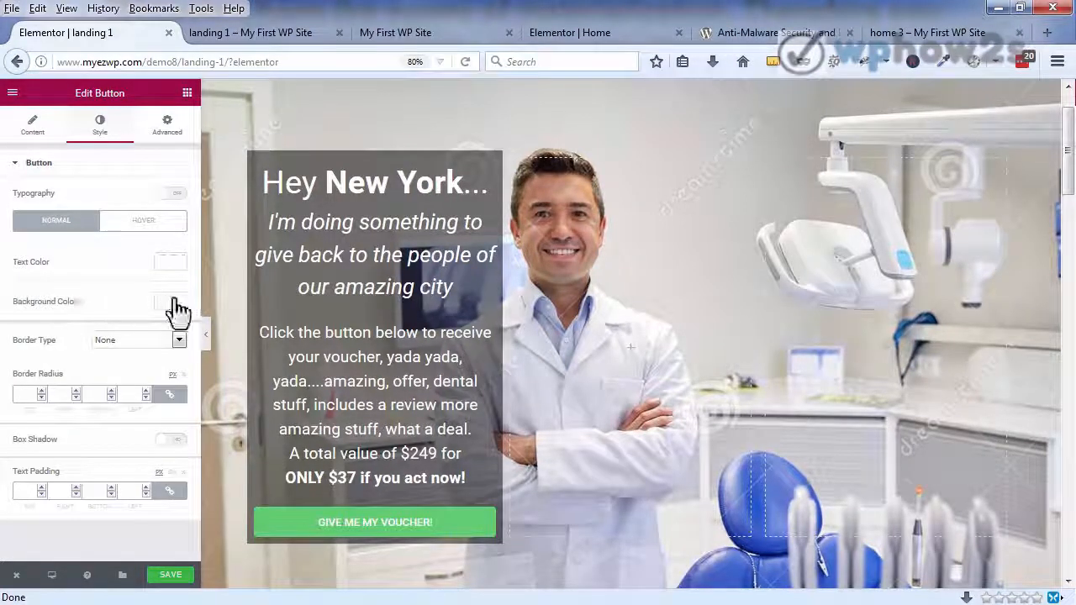
left_click(170, 302)
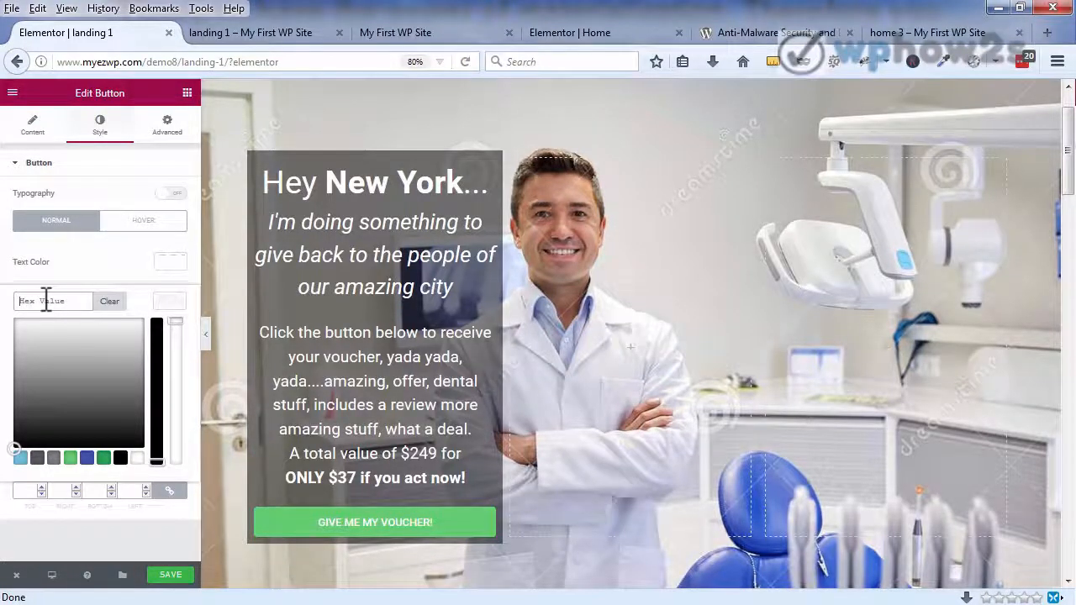
right_click(46, 301)
left_click(84, 377)
left_click(132, 290)
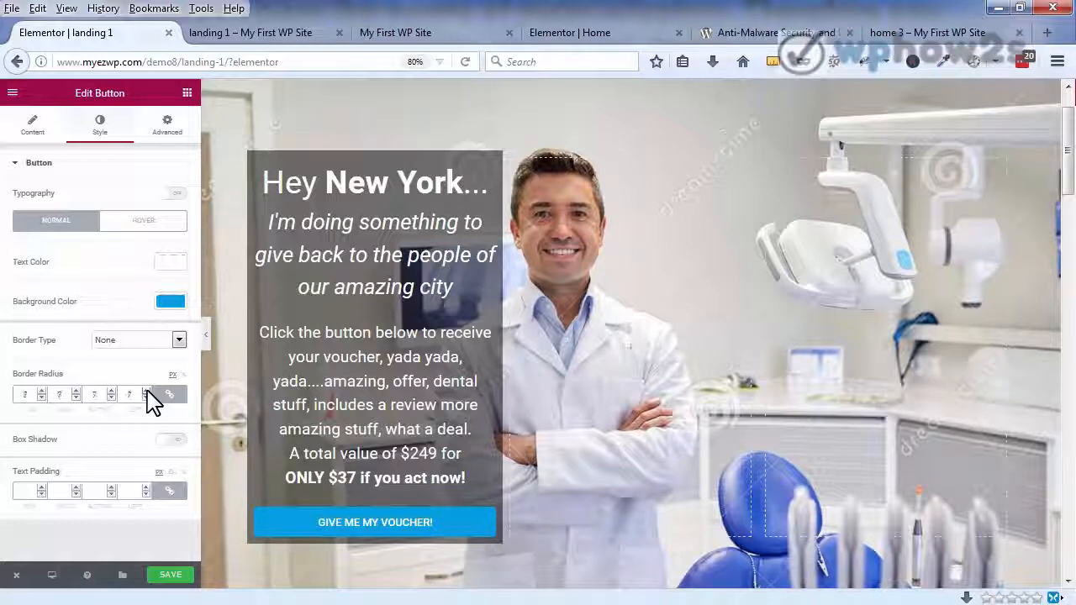
Step: Set the voucher button's border radius to 7 px and its text padding to 19 px on all sides
left_click(145, 487)
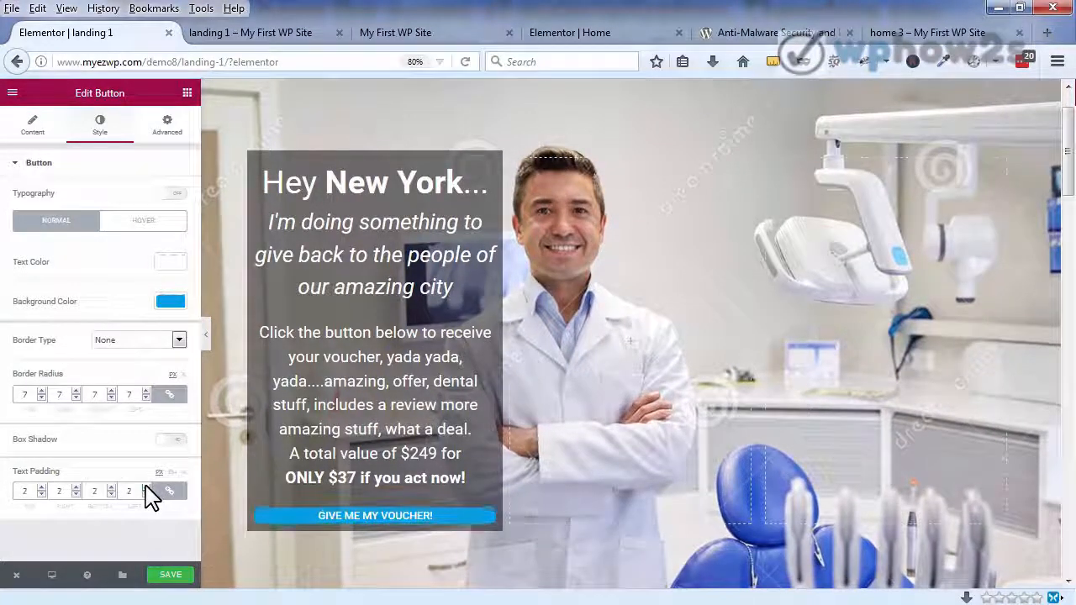
type("4")
left_click(146, 487)
left_click(146, 486)
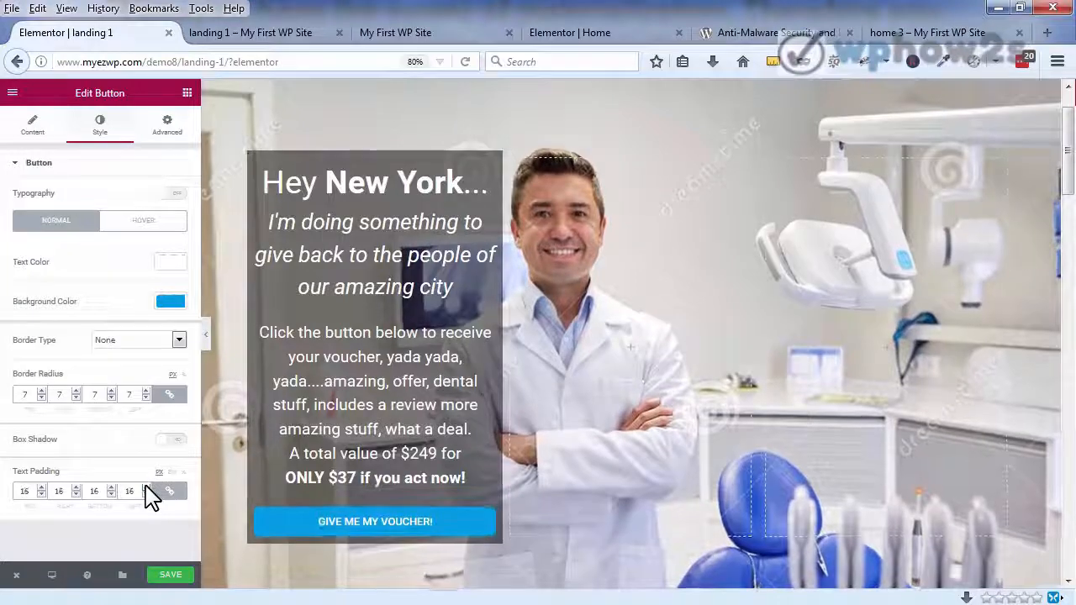
left_click(146, 486)
left_click(145, 487)
left_click(145, 487)
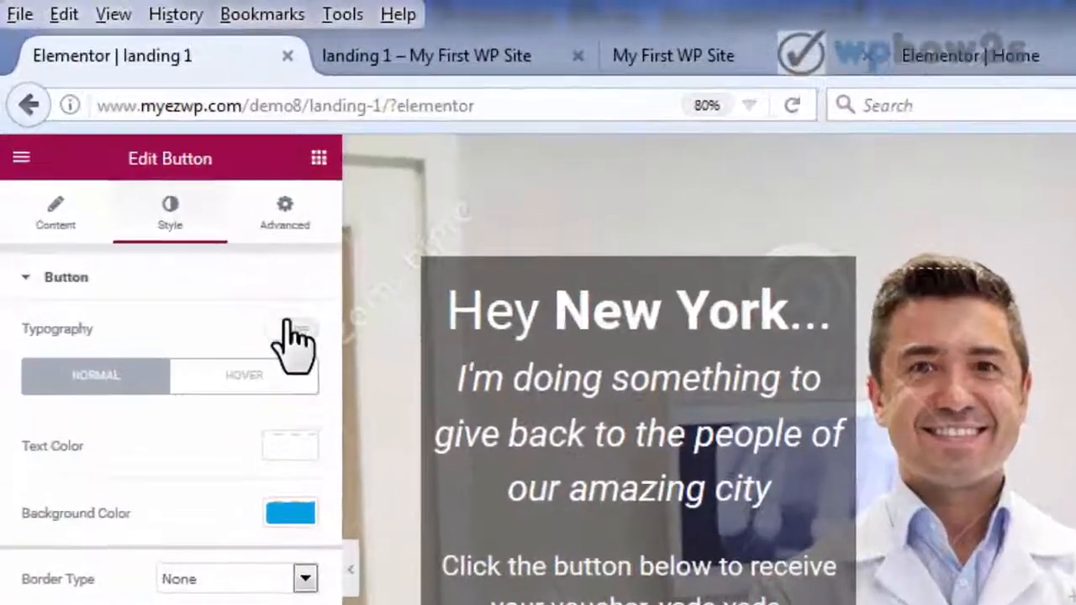
Step: Enable custom typography for the voucher button and set its text size to 24 px
left_click(172, 192)
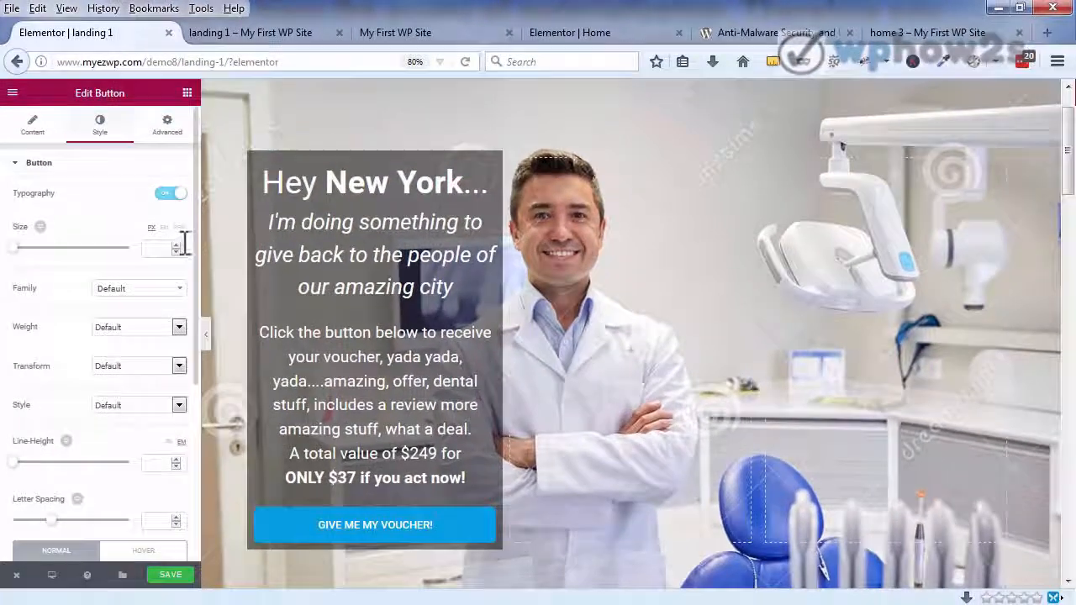
left_click_drag(176, 246, 177, 246)
left_click(176, 246)
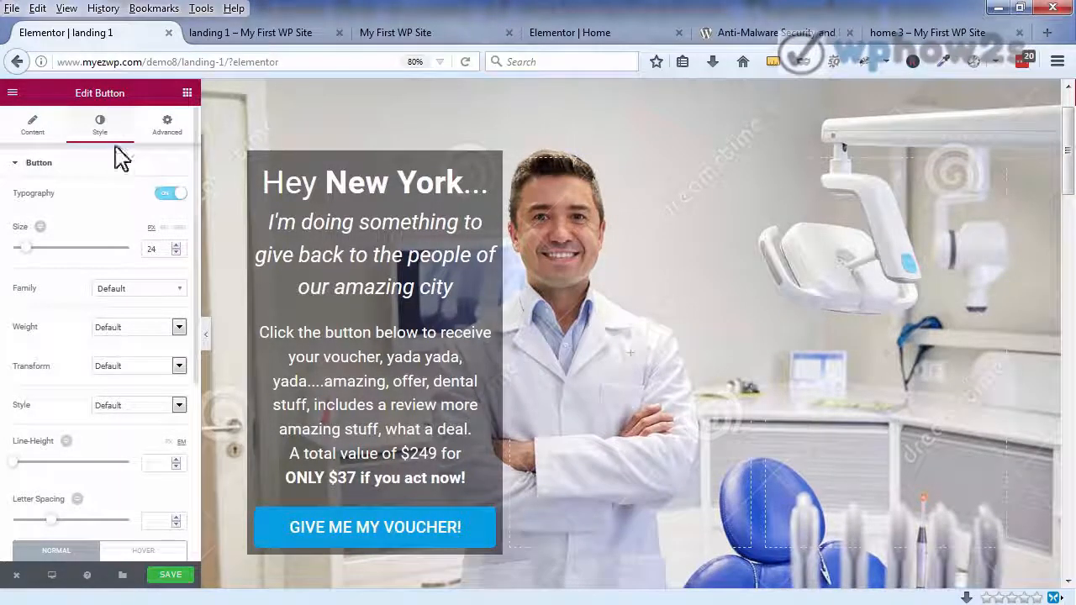
Step: Set the button's hover background color from the copied #06a0e2, then shift it to a deeper blue, #0785ed
left_click_drag(202, 177, 192, 345)
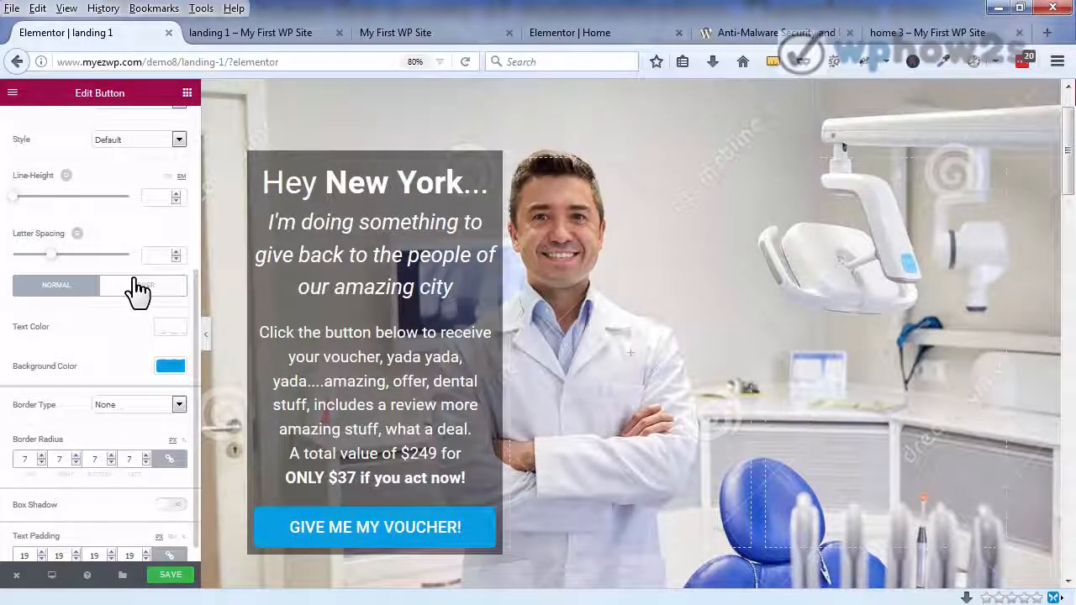
left_click(139, 288)
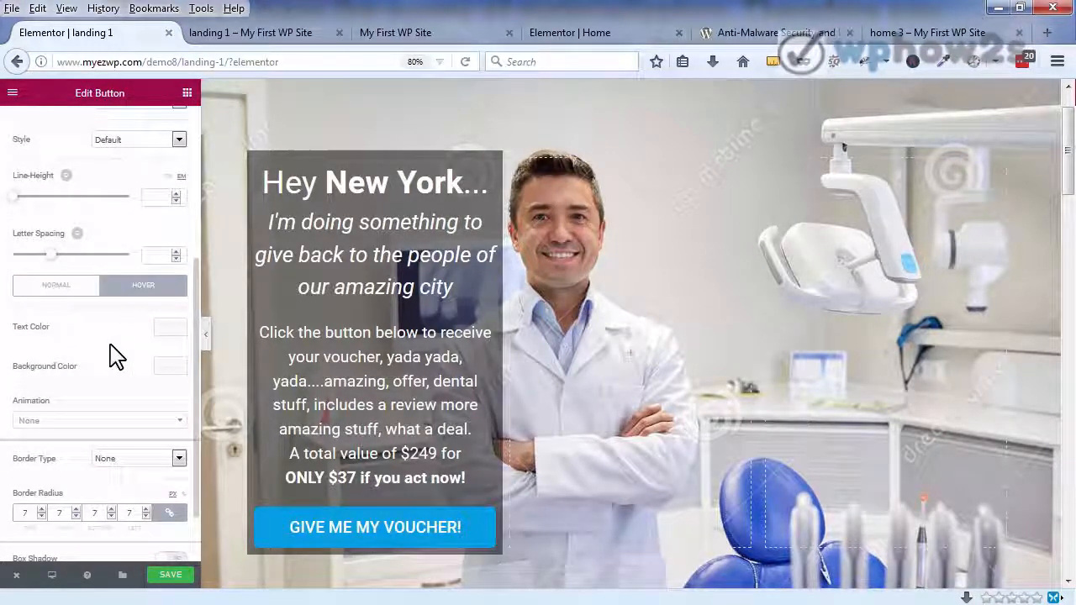
left_click(170, 369)
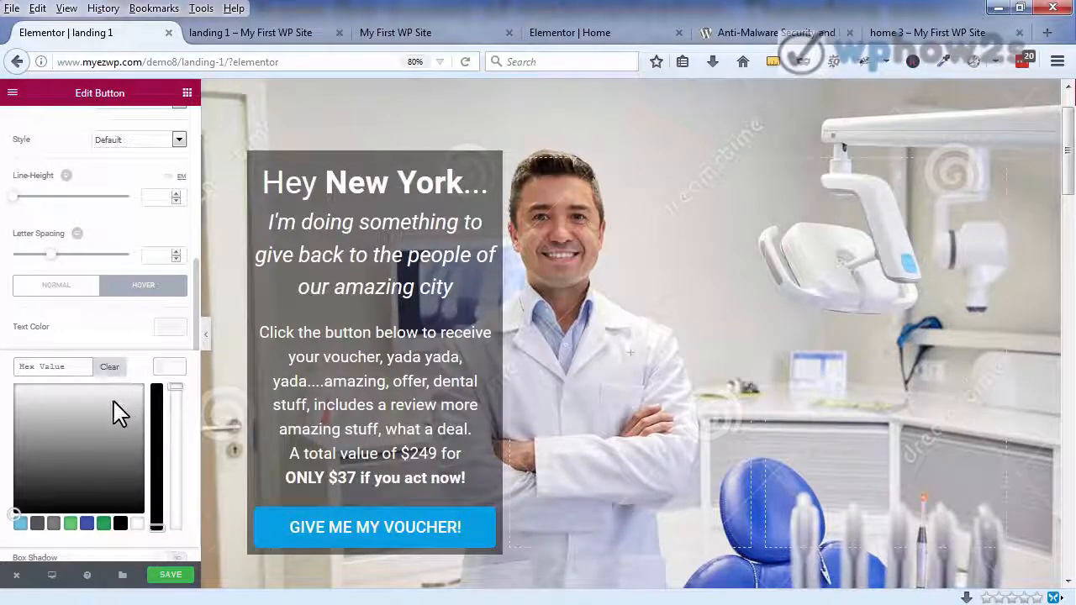
right_click(48, 367)
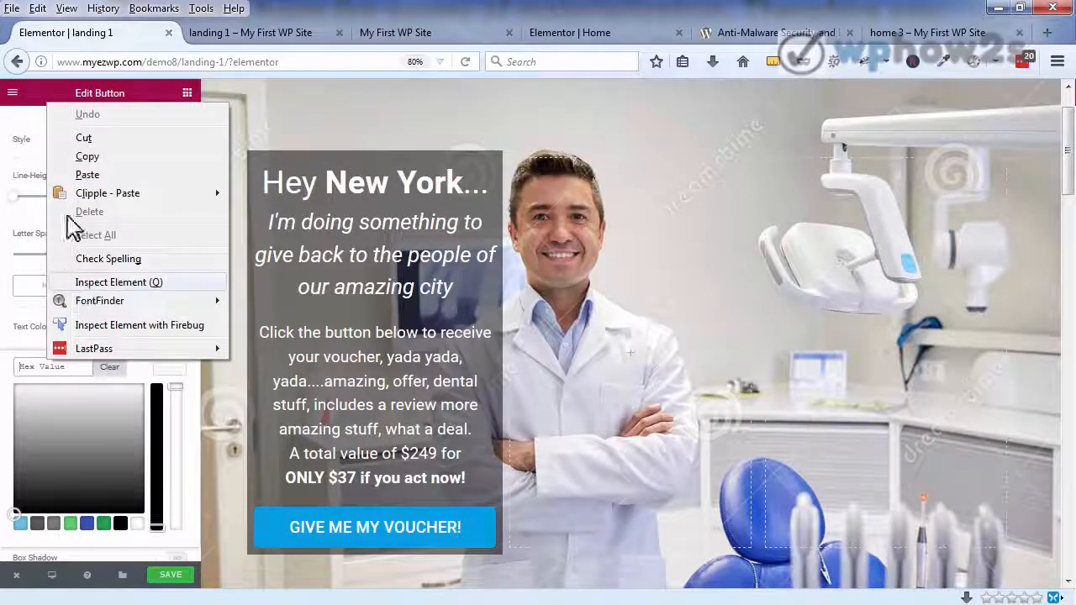
left_click(88, 175)
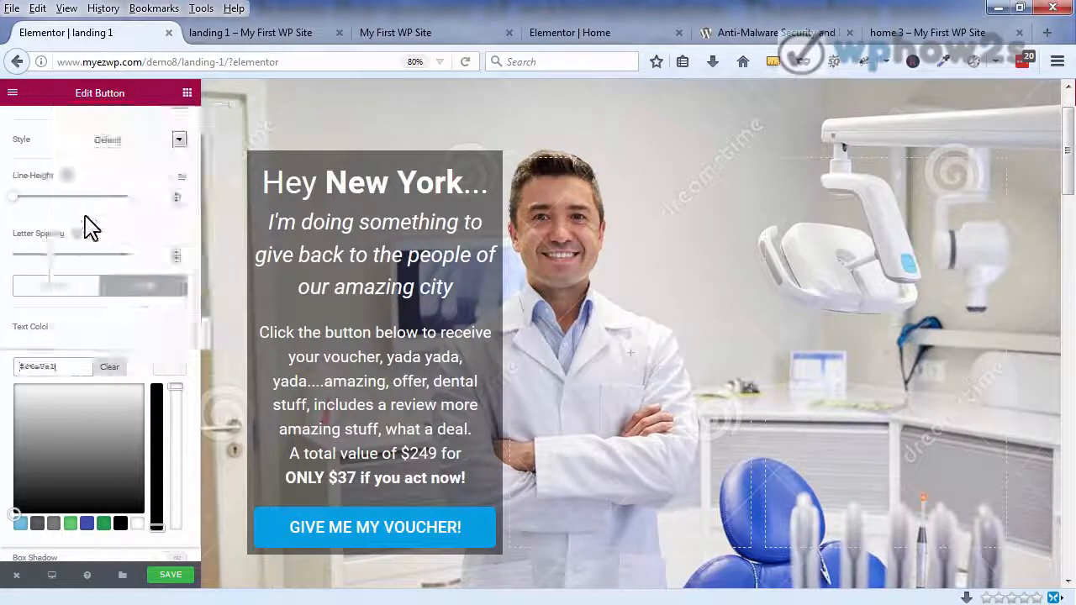
left_click(133, 351)
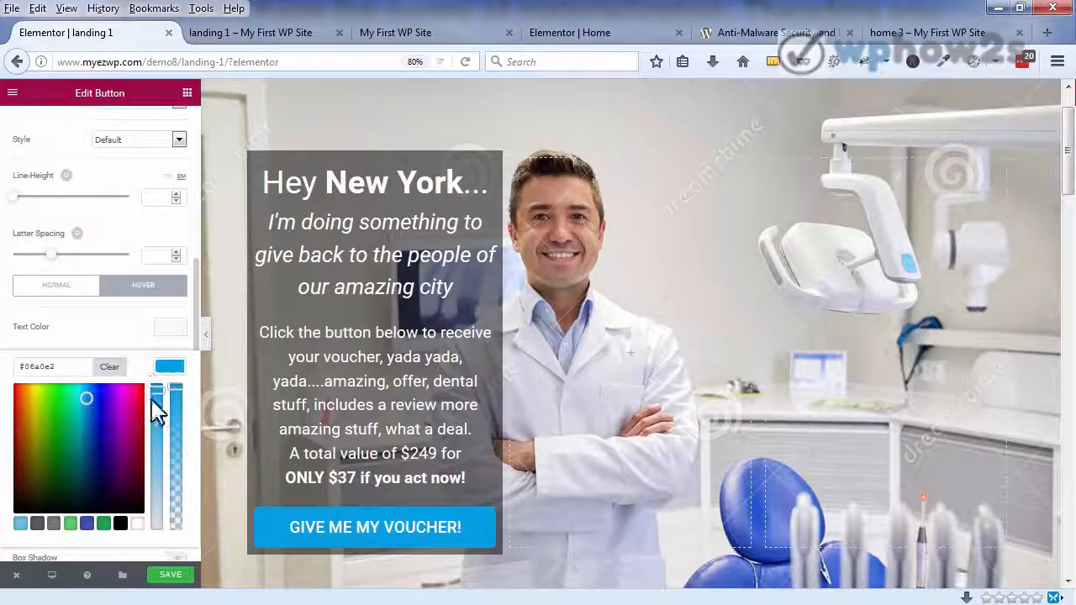
left_click(91, 393)
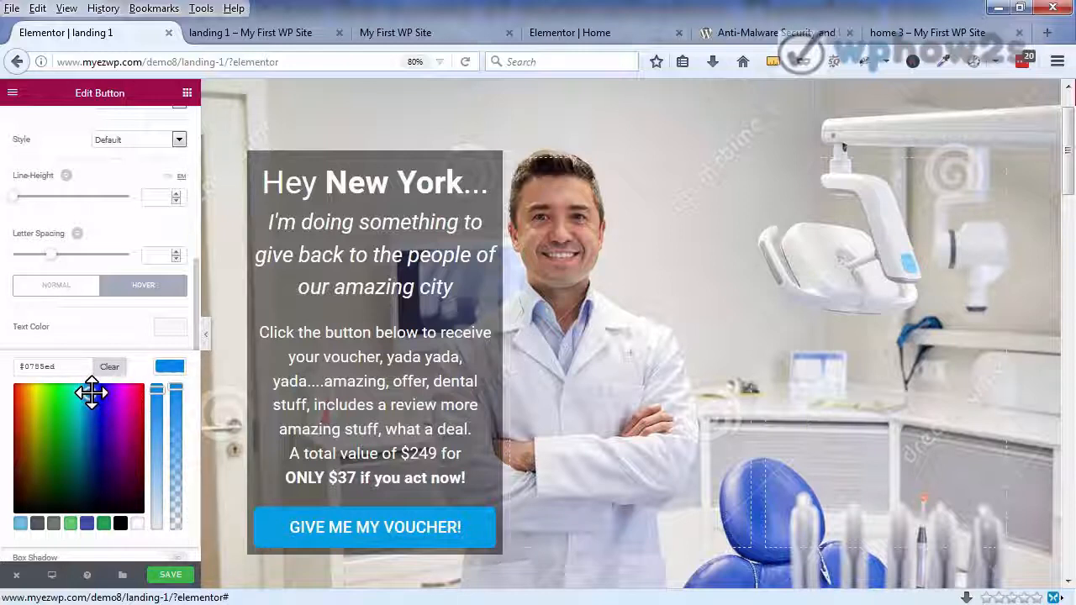
Step: Save the landing page, reload its live view and check how the voucher button looks there
left_click(169, 580)
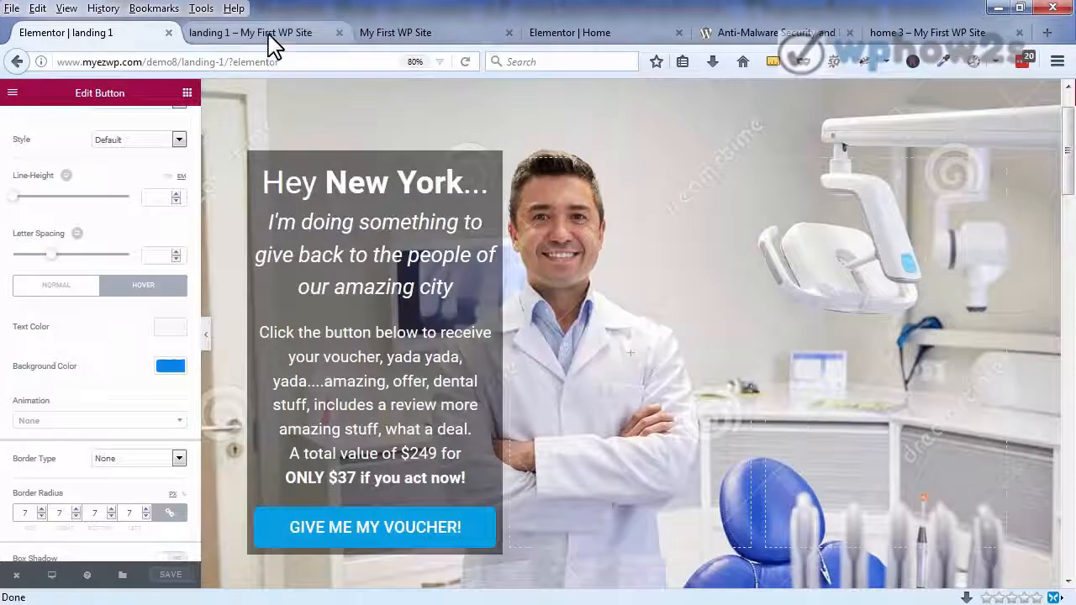
left_click(269, 36)
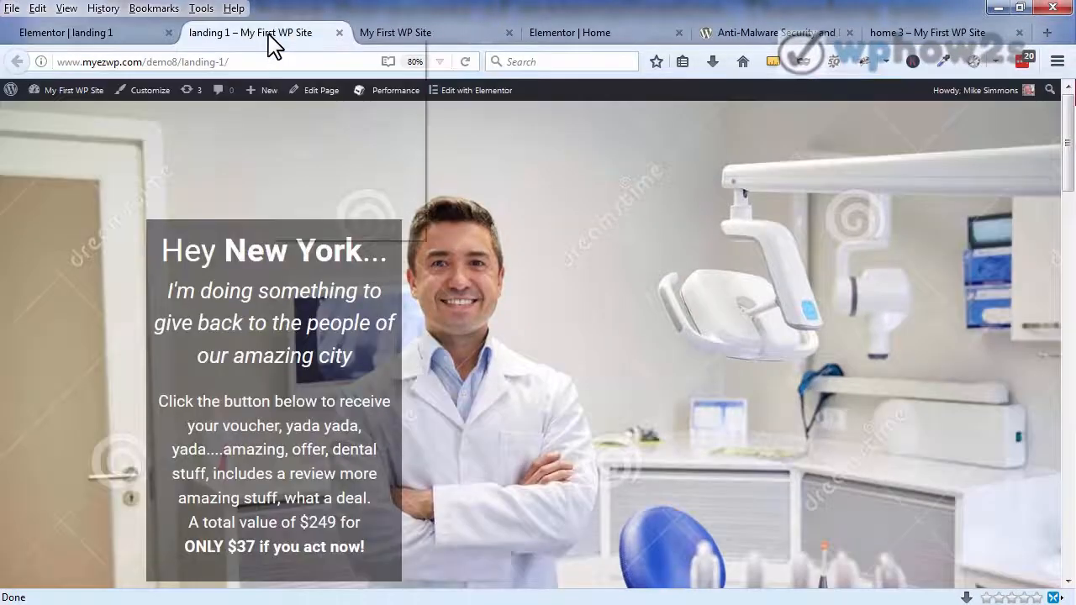
right_click(269, 41)
left_click(326, 46)
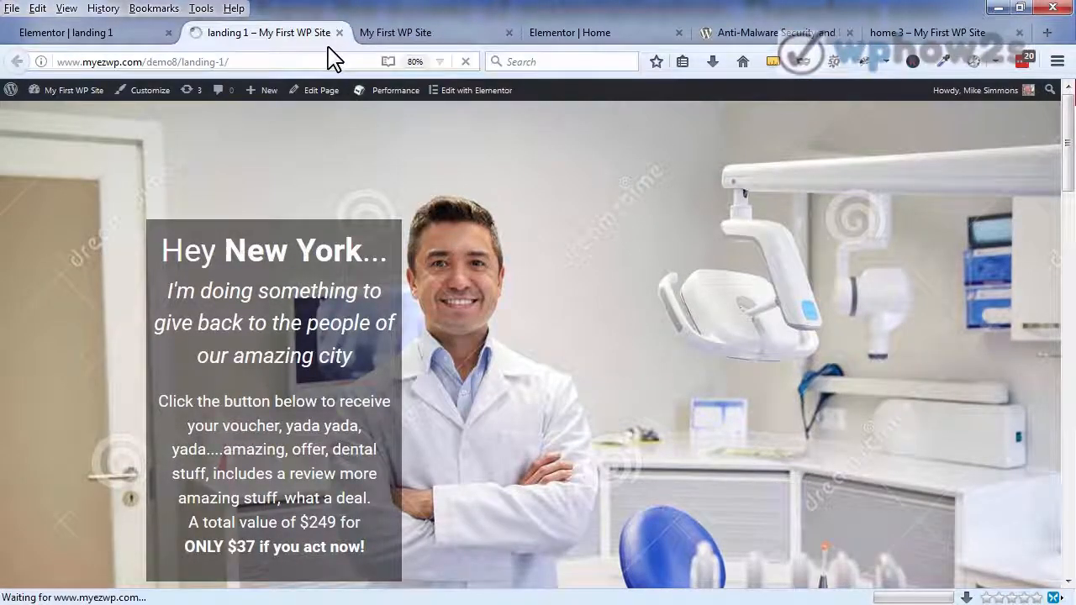
scroll(634, 348, "down", 3)
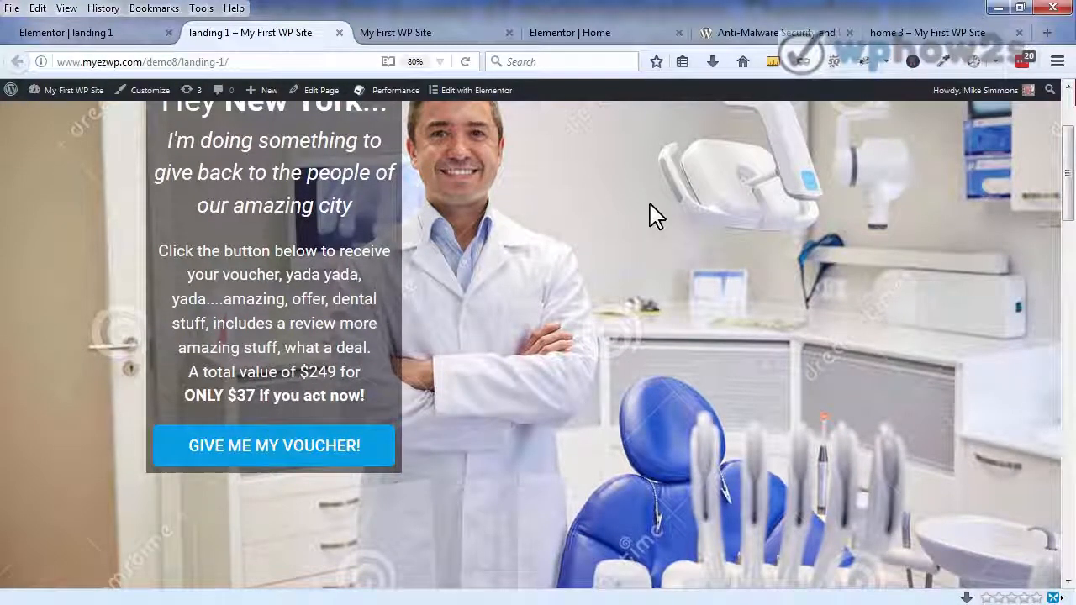
scroll(1066, 168, "up", 3)
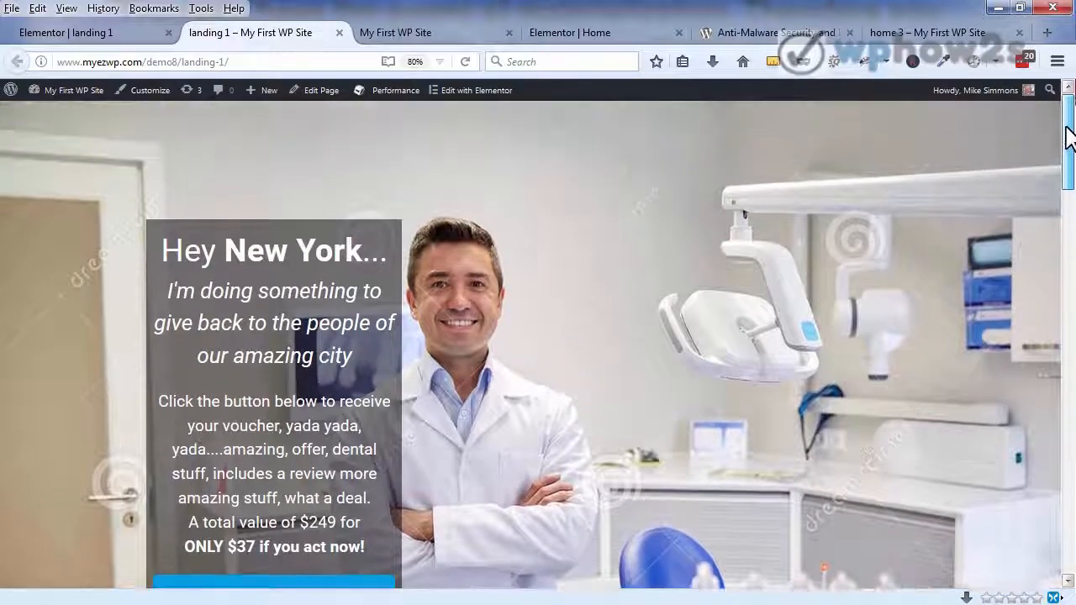
Step: Back in the editor, reduce the spacer above the offer box to 76, save and view the live page
left_click(141, 35)
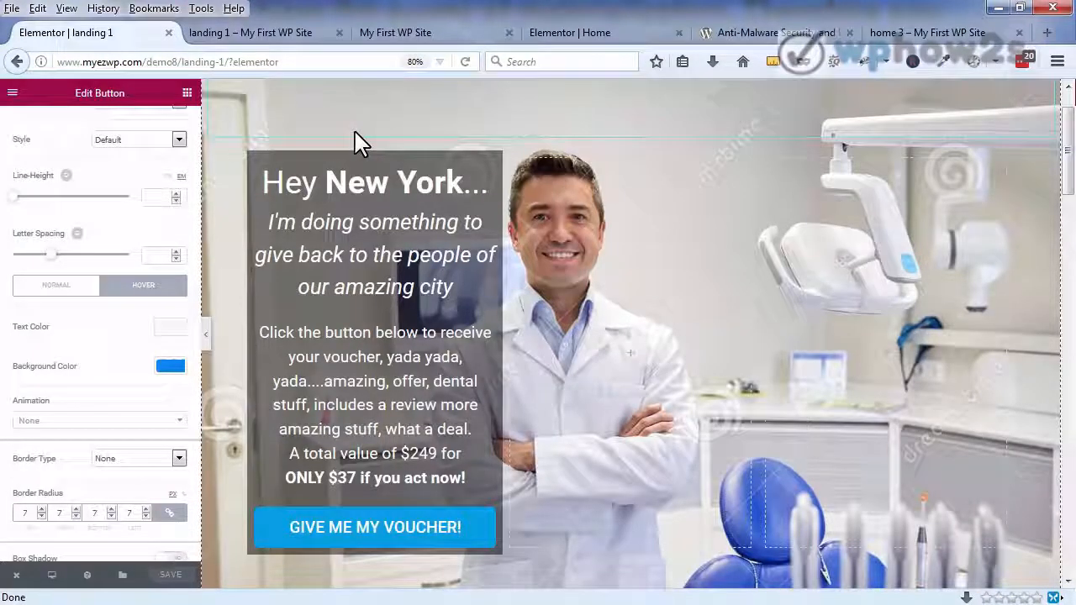
left_click(599, 118)
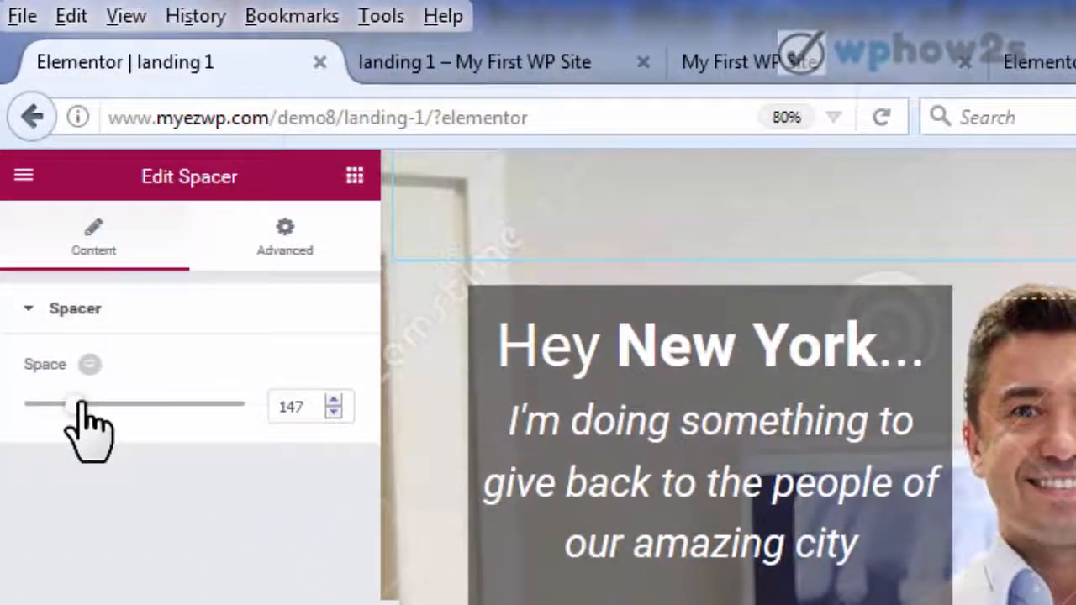
left_click_drag(80, 406, 53, 405)
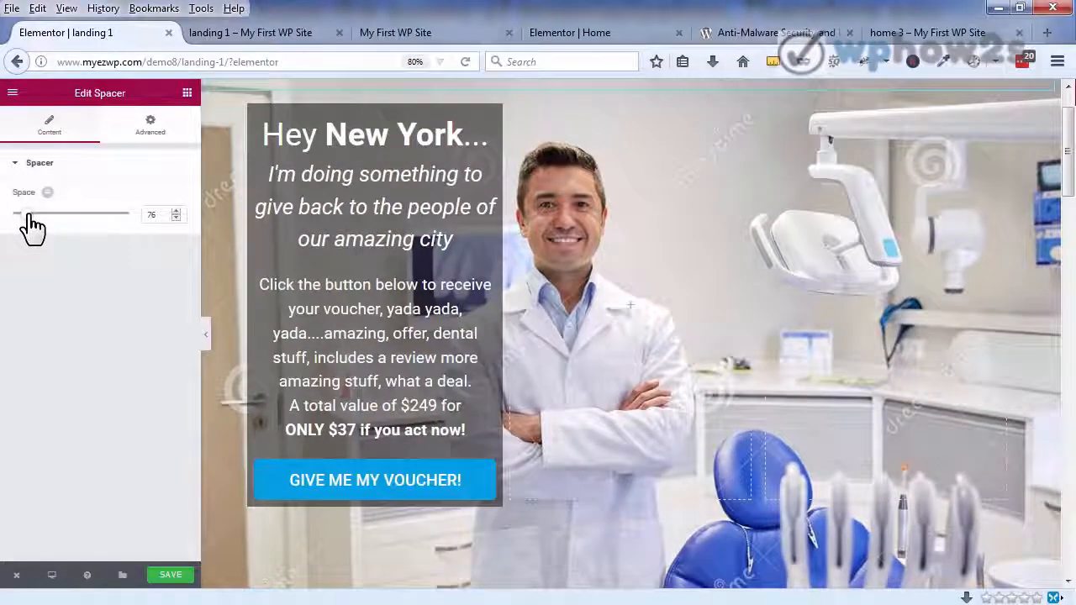
left_click(166, 578)
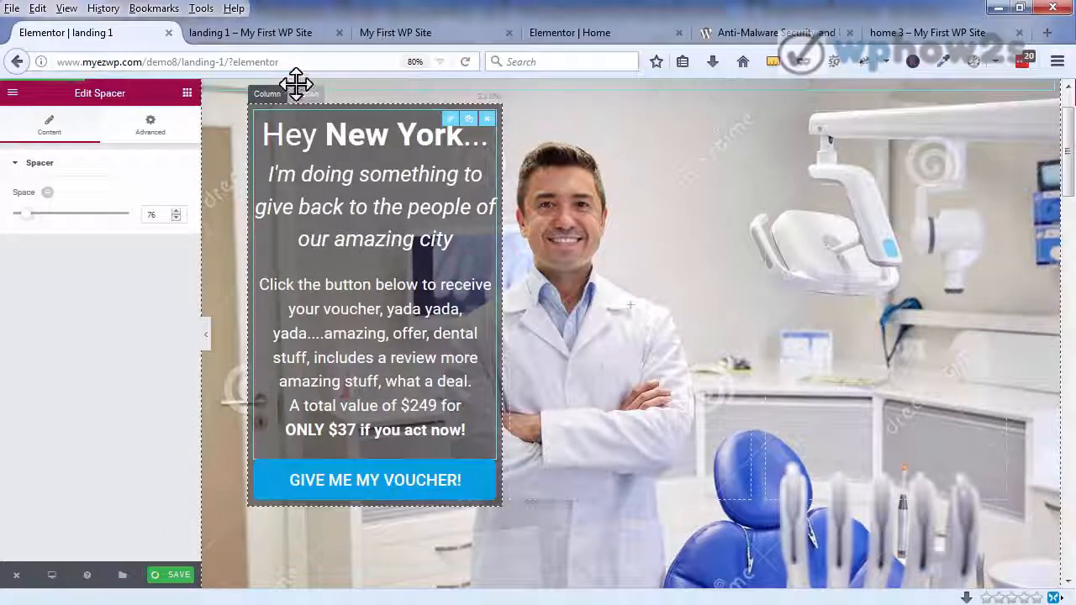
left_click(250, 32)
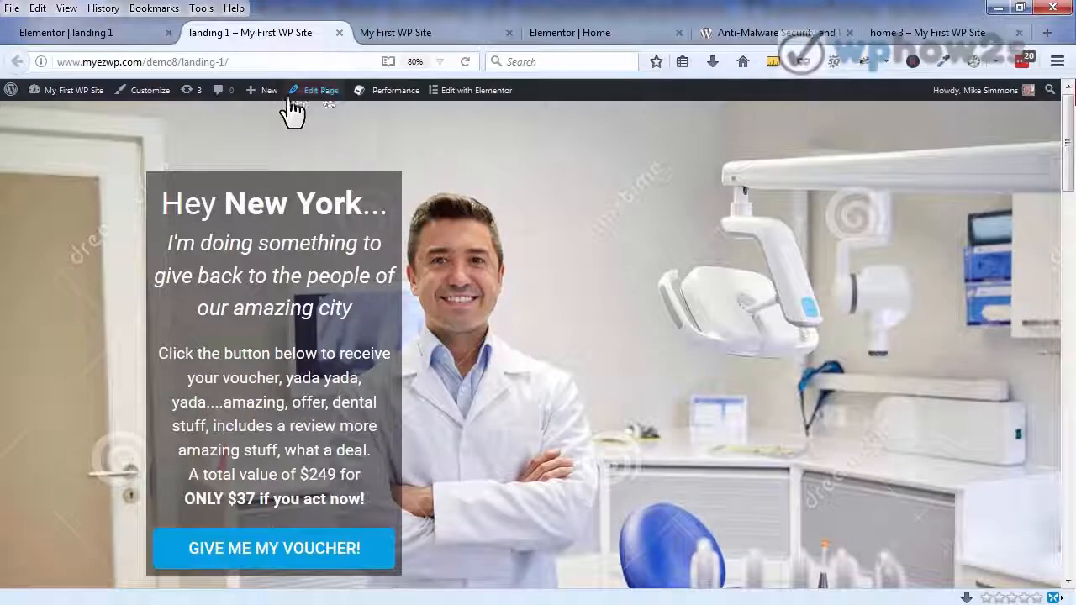
Step: Return to the editor, reduce the spacer above the offer box to 42, save and reload the live page
left_click(151, 32)
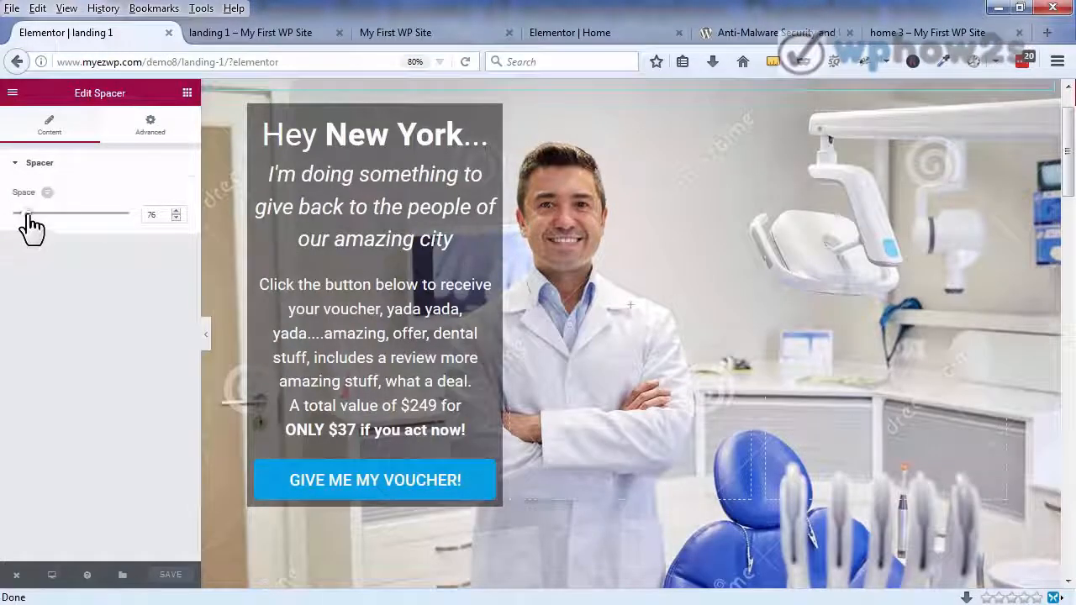
left_click_drag(32, 226, 25, 227)
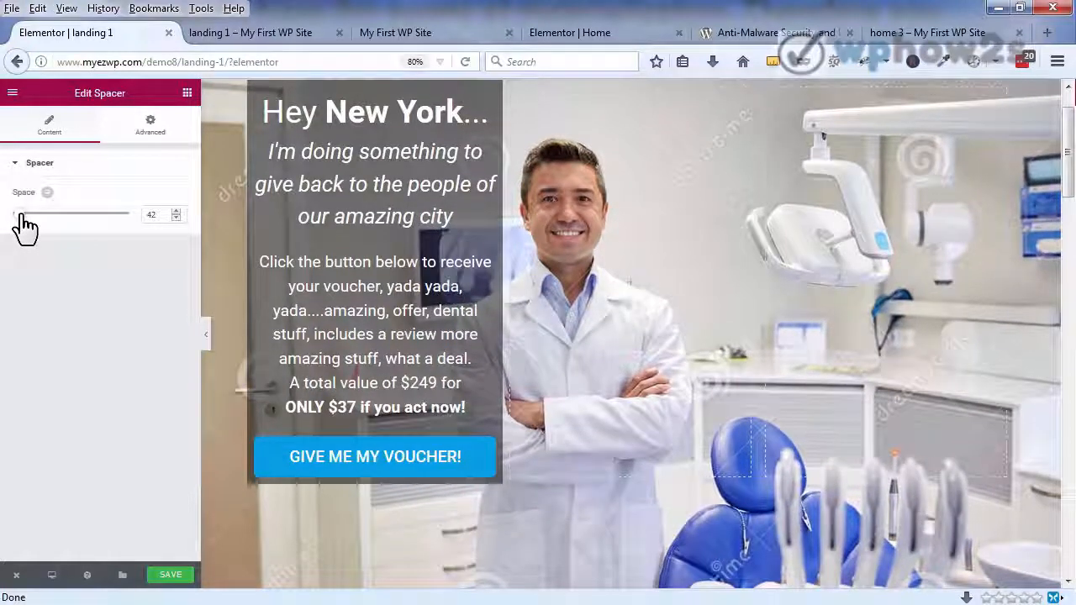
left_click(165, 577)
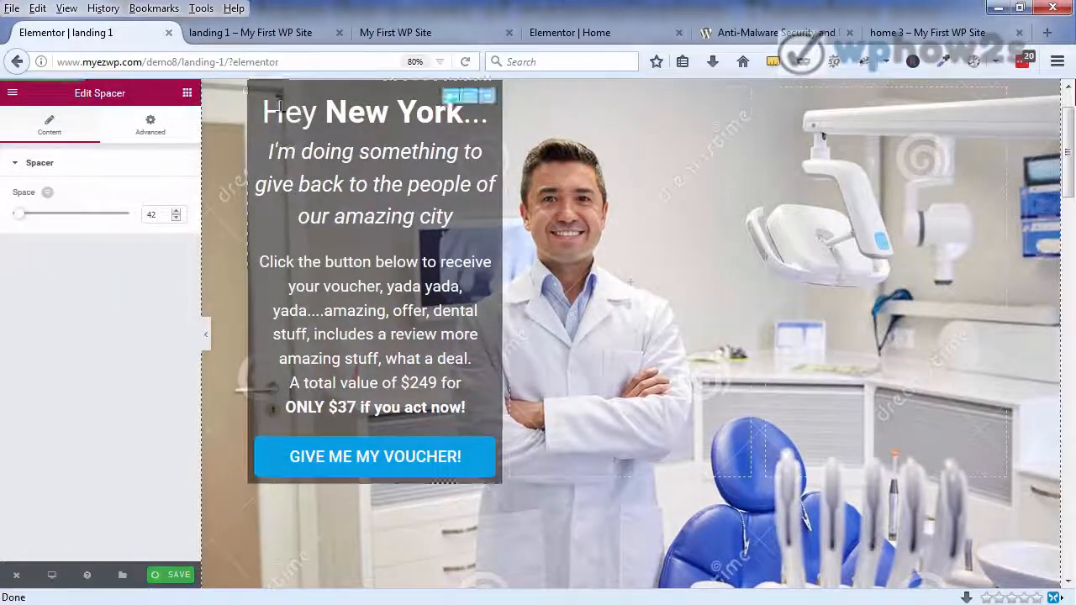
left_click(281, 33)
key("F5")
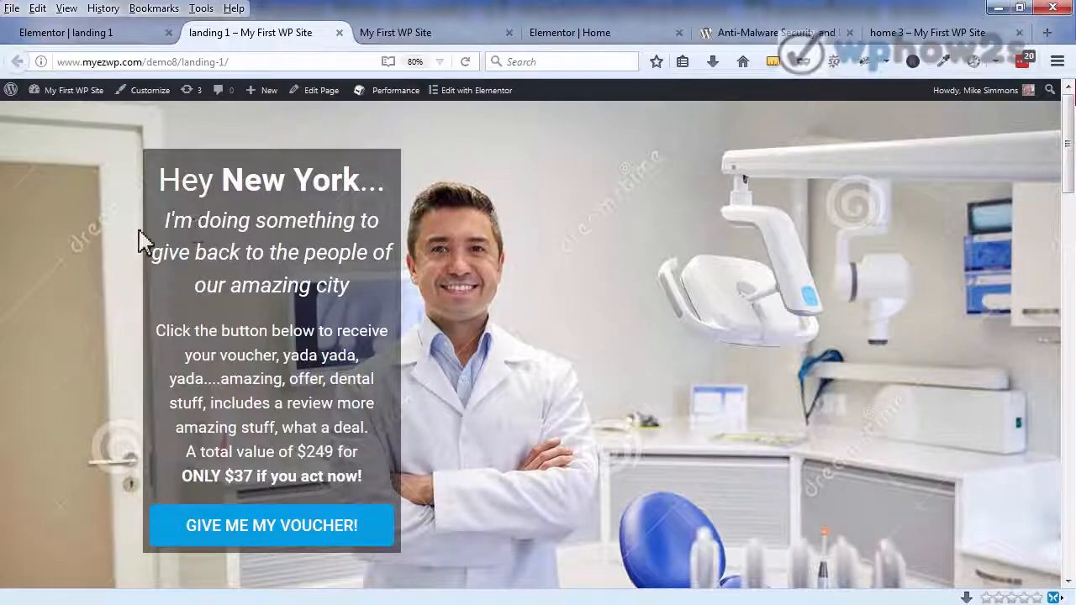
Step: Set the content width of the three-column section holding the offer box to Full Width, save and check the live page
left_click(134, 34)
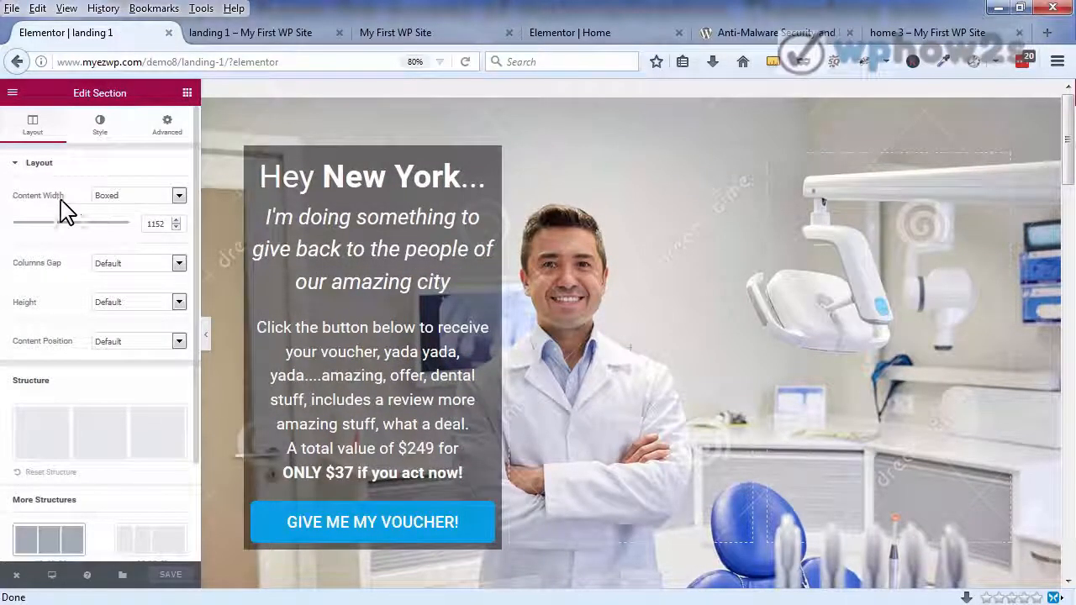
left_click(179, 196)
left_click(161, 222)
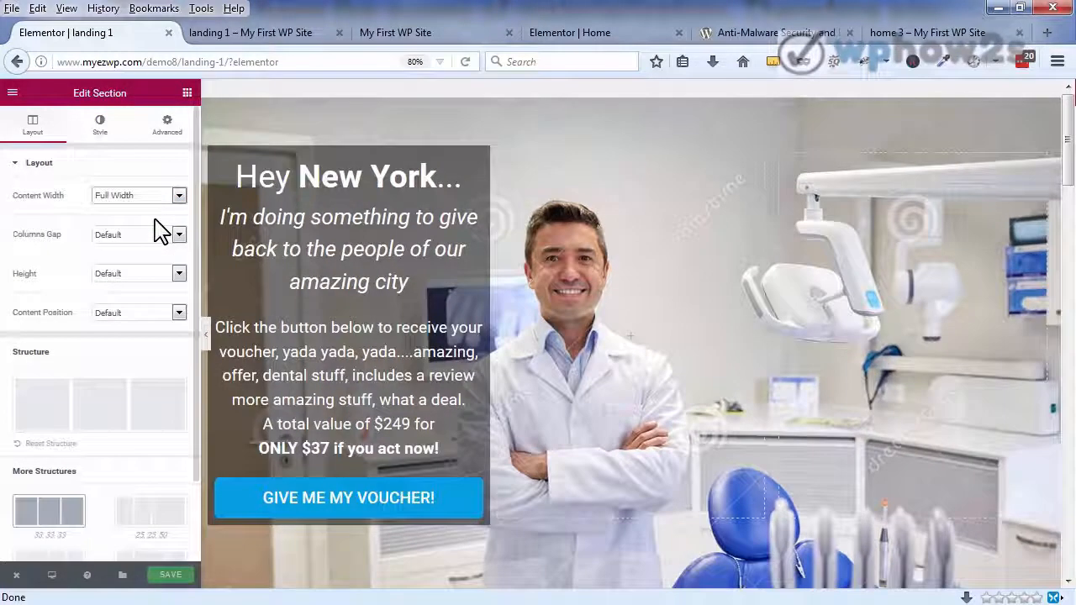
left_click(171, 577)
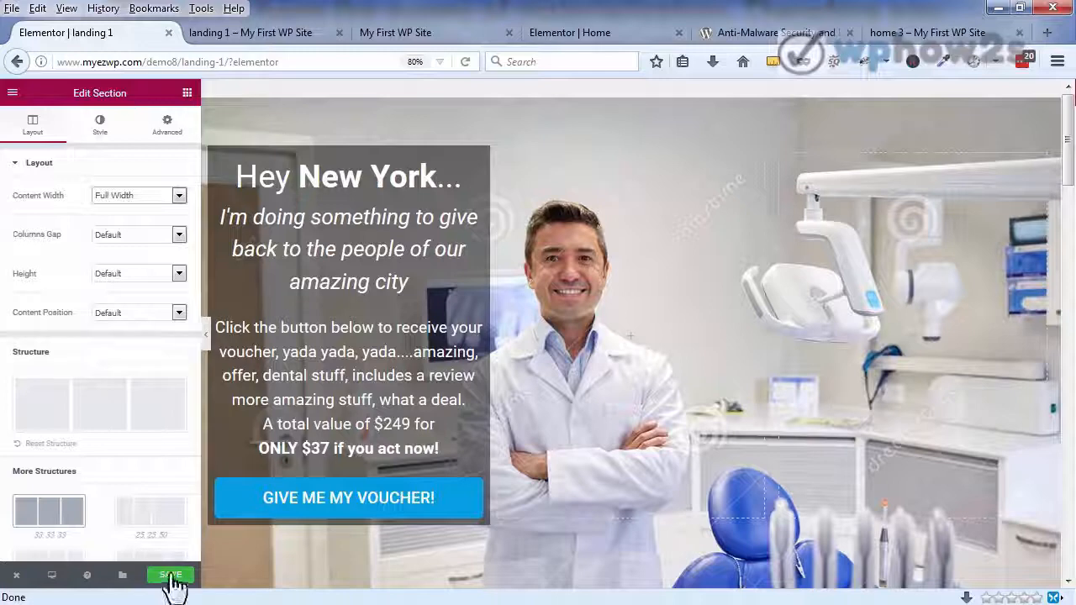
left_click(306, 33)
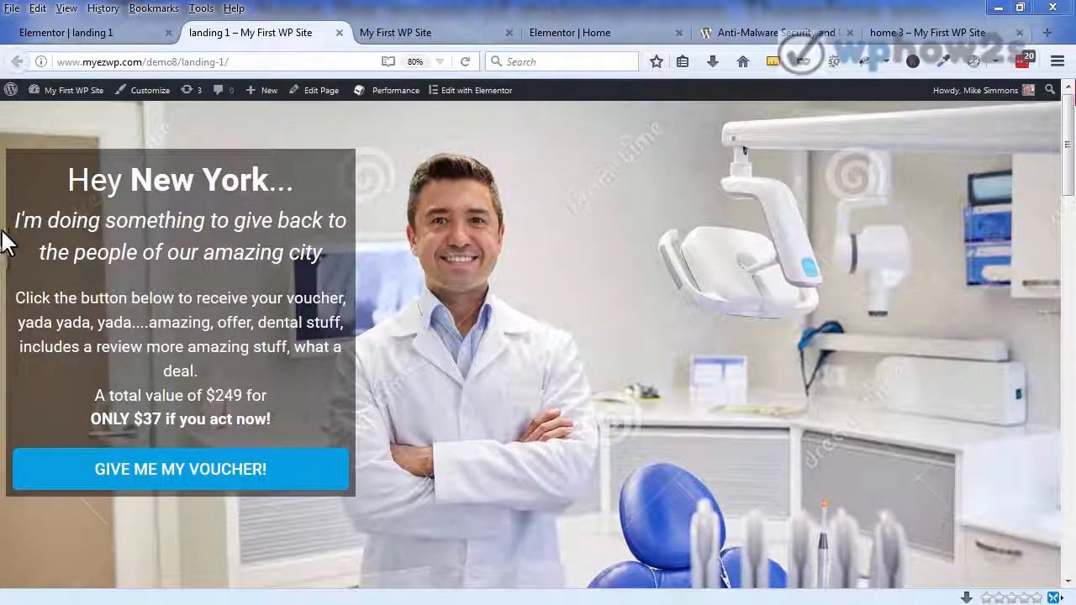
Step: Return to the editor and set the padding of the offer box column to 24 on all sides
left_click(102, 33)
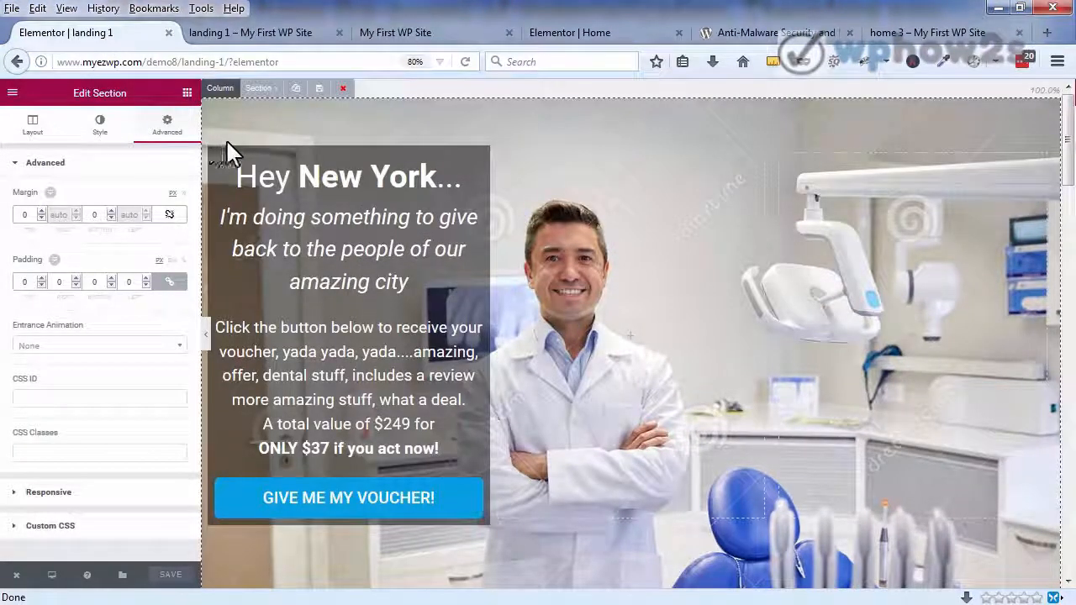
mouse_move(236, 150)
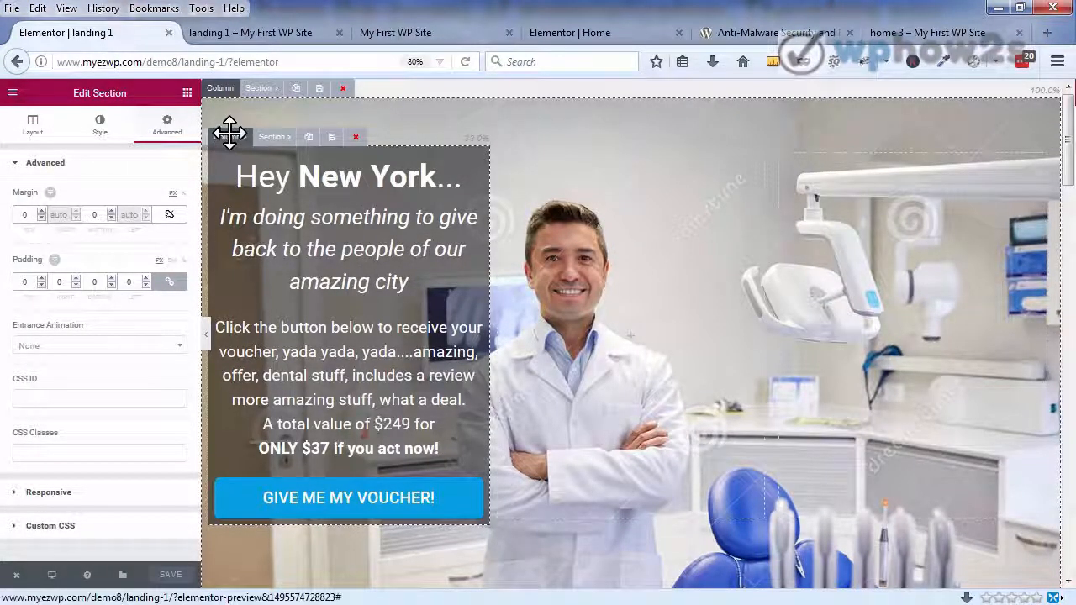
left_click(228, 135)
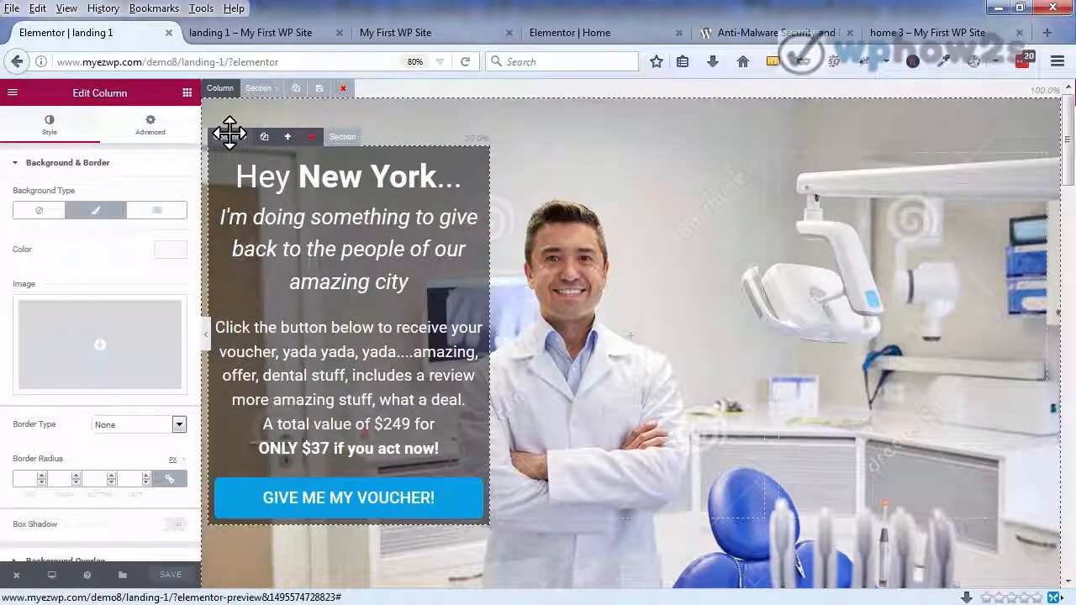
left_click(145, 135)
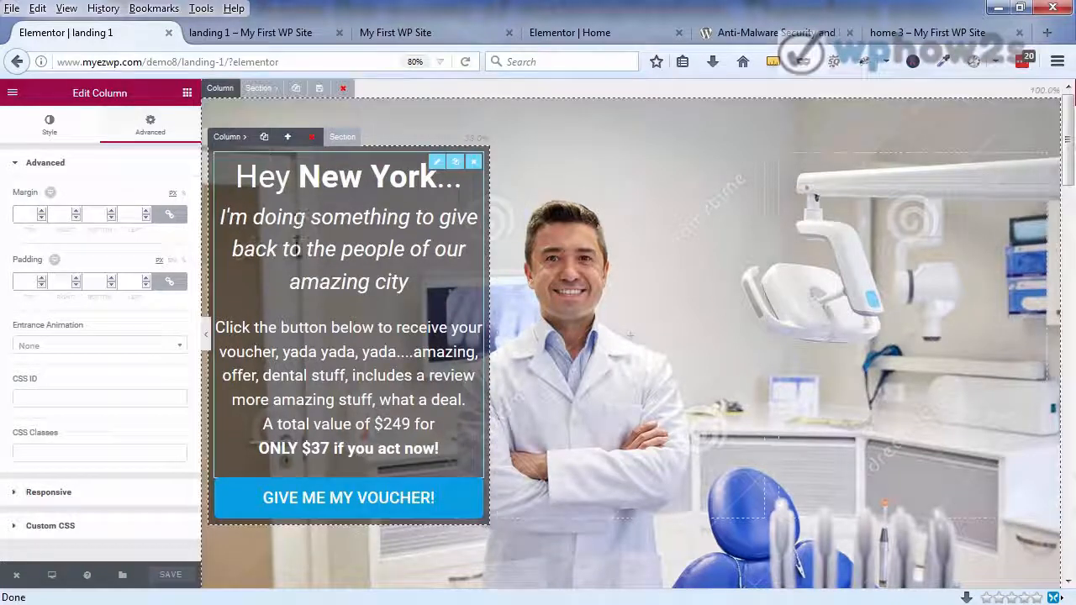
left_click(147, 279)
left_click(147, 279)
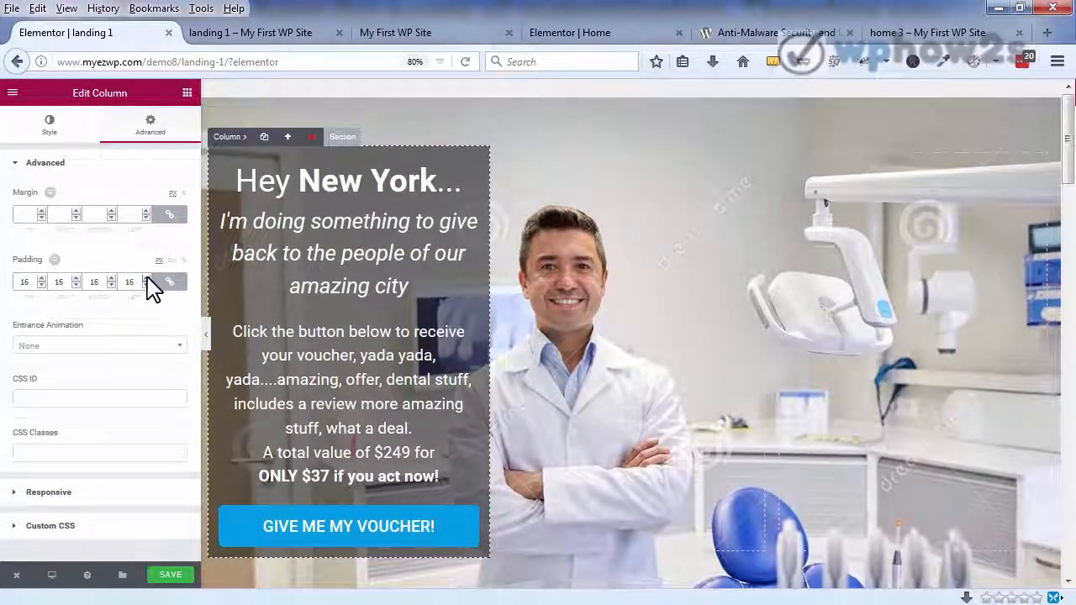
left_click(147, 278)
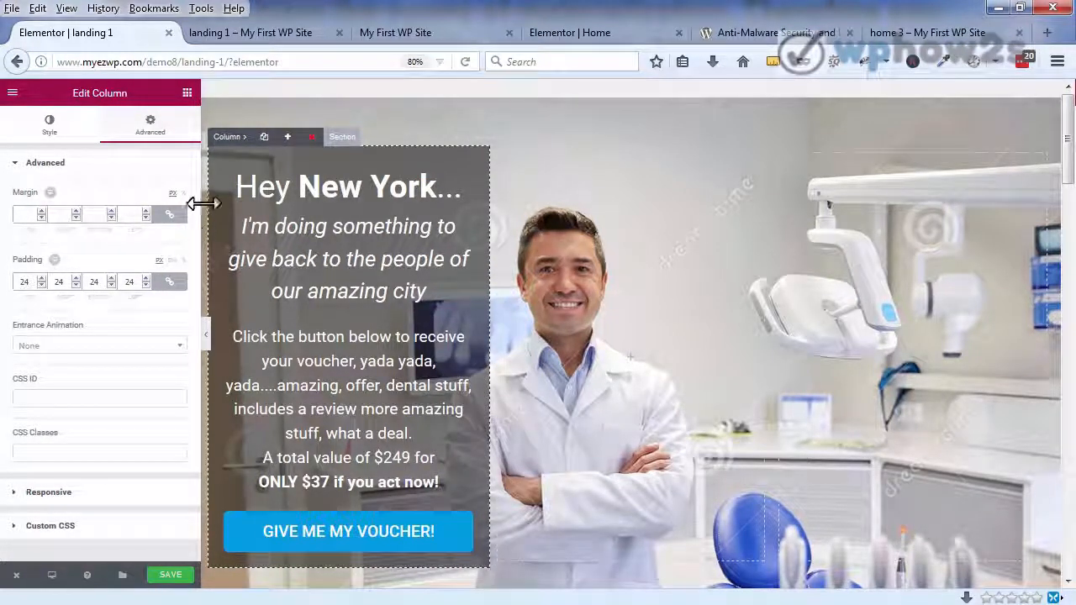
Step: Try a margin of 32 on all sides of the offer box column and a separate left margin of -6
left_click(134, 213)
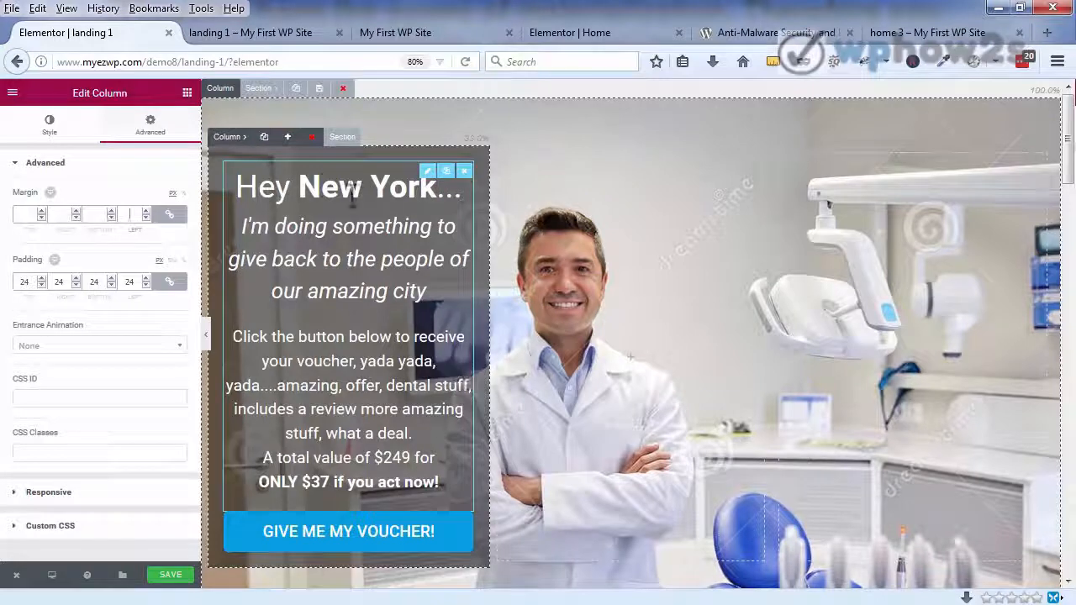
type("32")
left_click(173, 220)
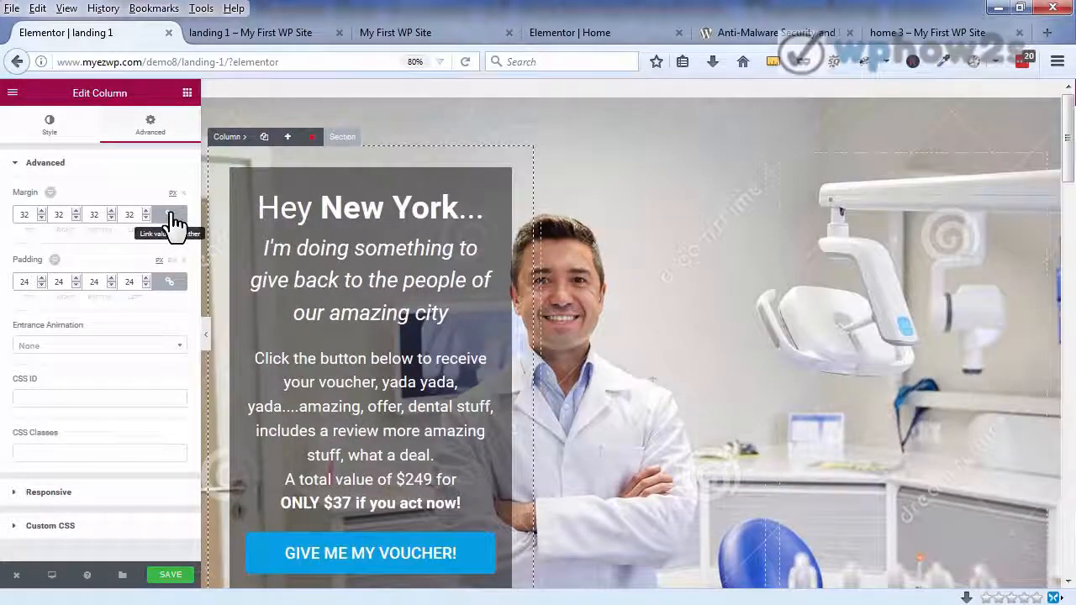
left_click(146, 218)
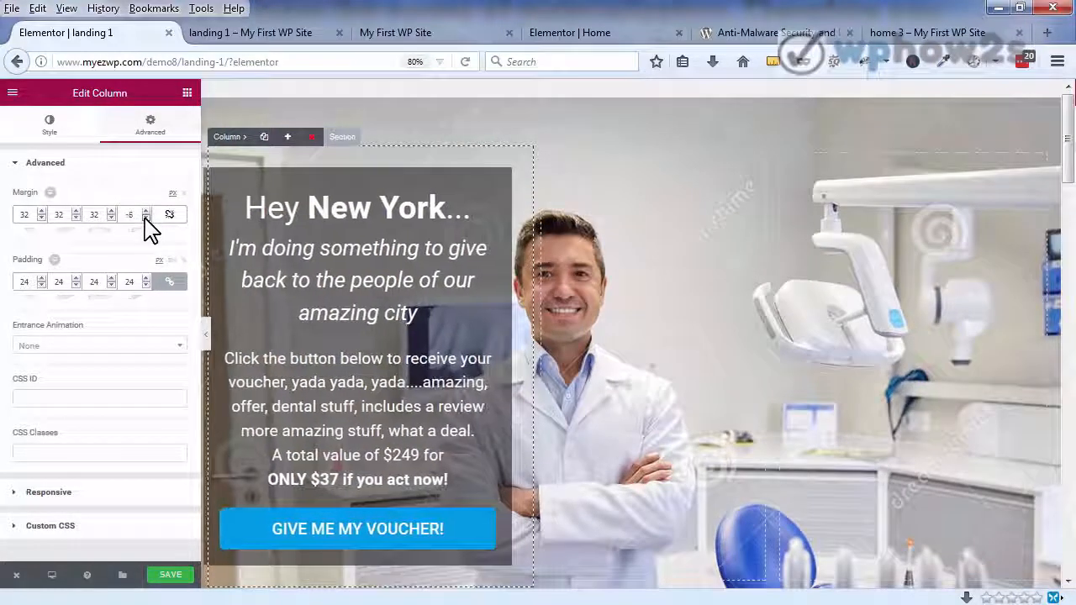
left_click(171, 218)
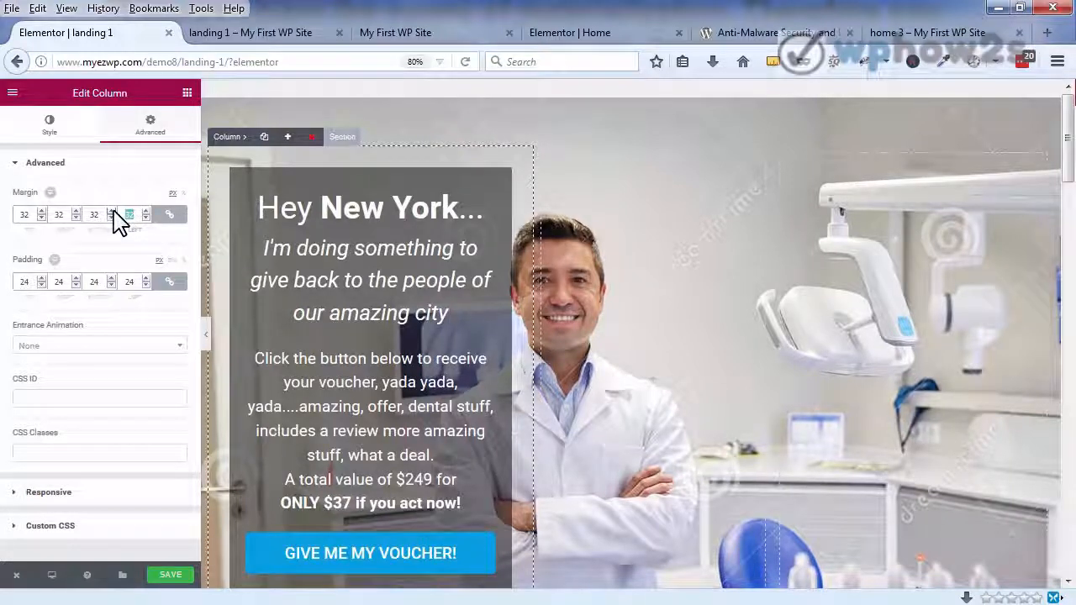
Step: Reset the offer box column's margins to 0, unlink the values and set only the left margin to 42
type("0")
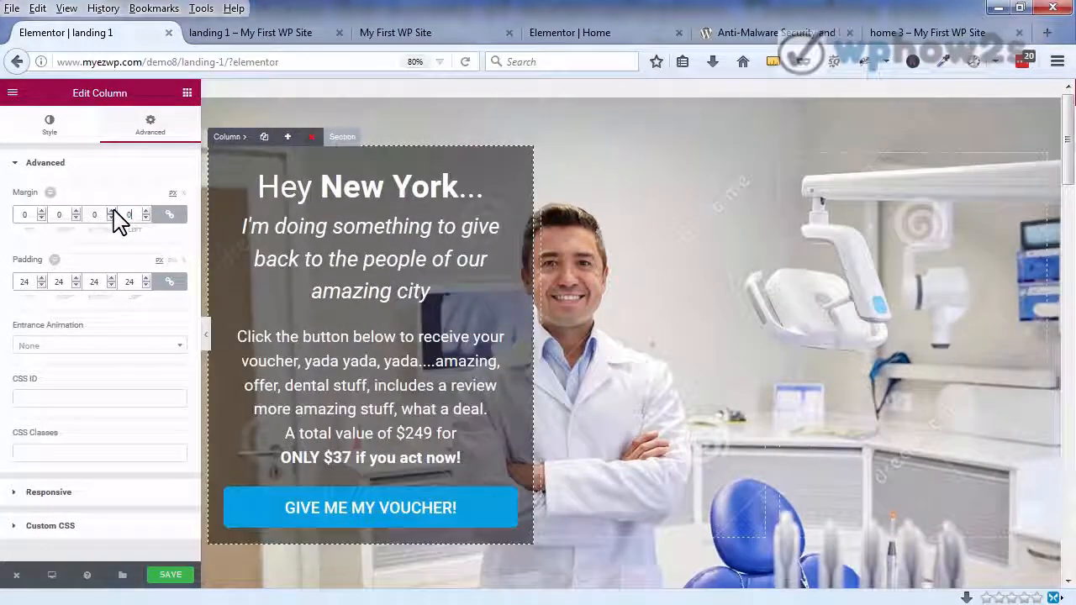
left_click(171, 217)
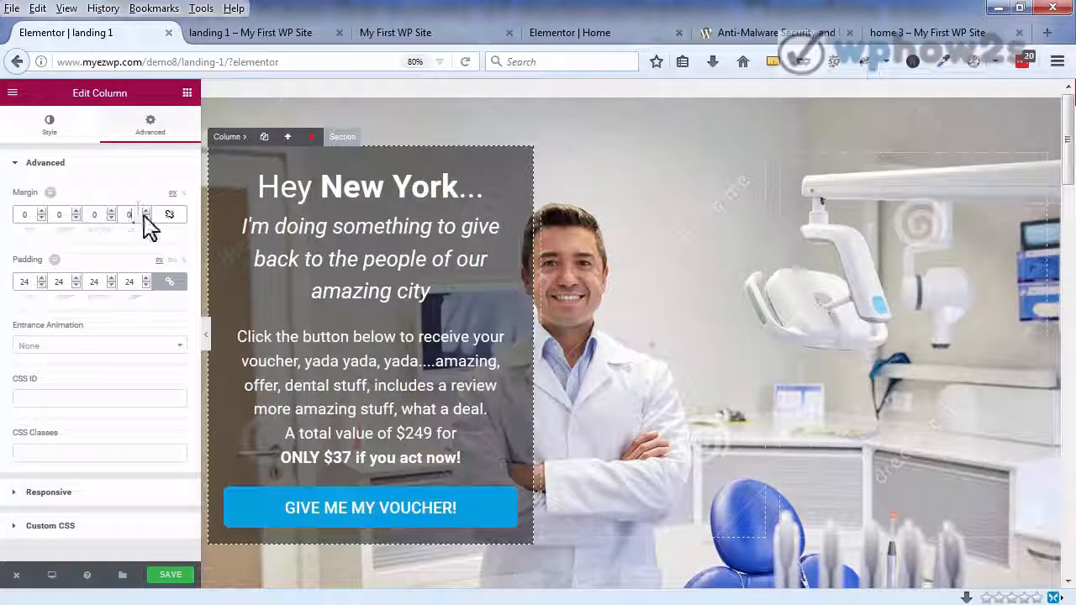
left_click(146, 211)
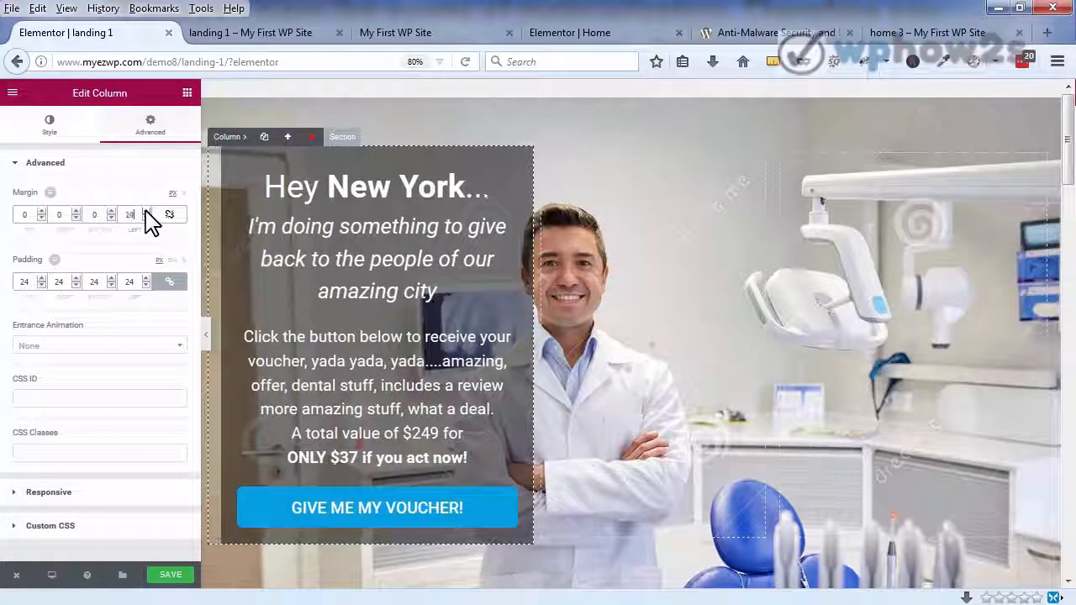
left_click(146, 212)
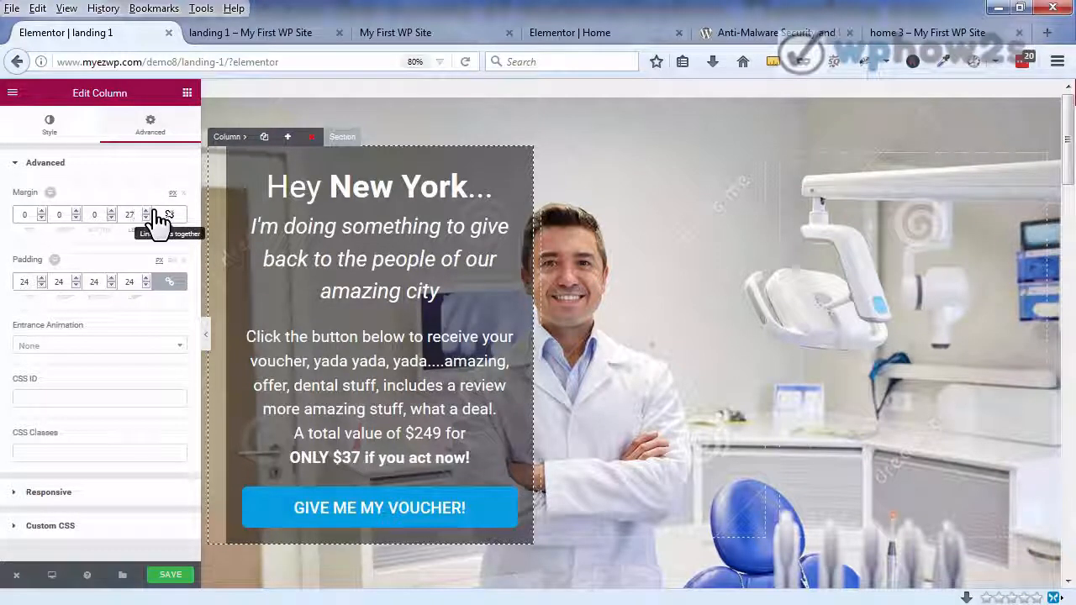
left_click(146, 212)
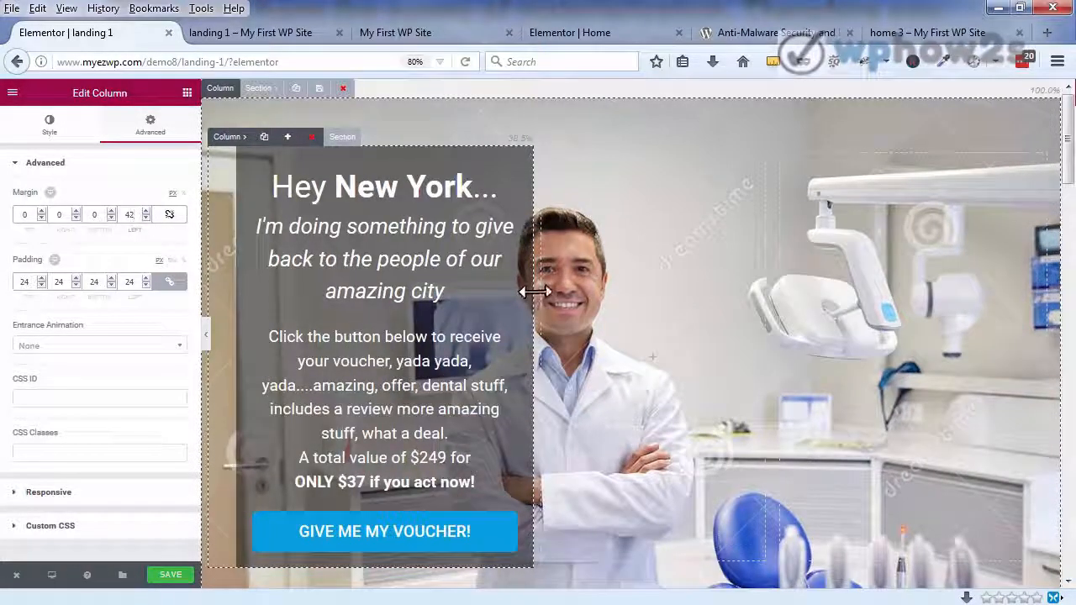
Step: Narrow the offer box column to about 34.7% of the section, save the page and check its live view
left_click_drag(525, 291, 503, 291)
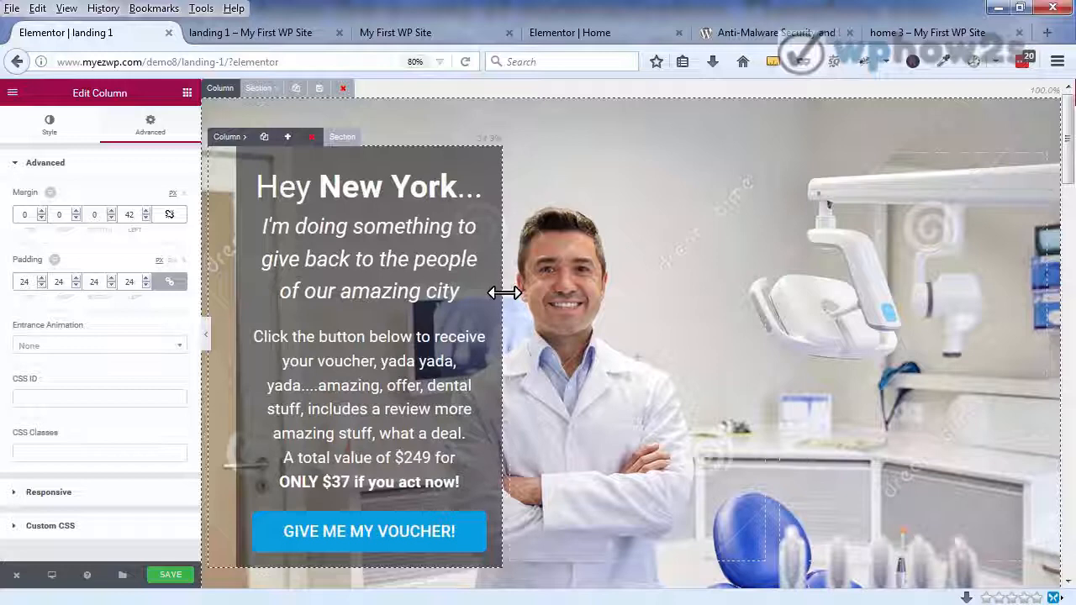
left_click(170, 577)
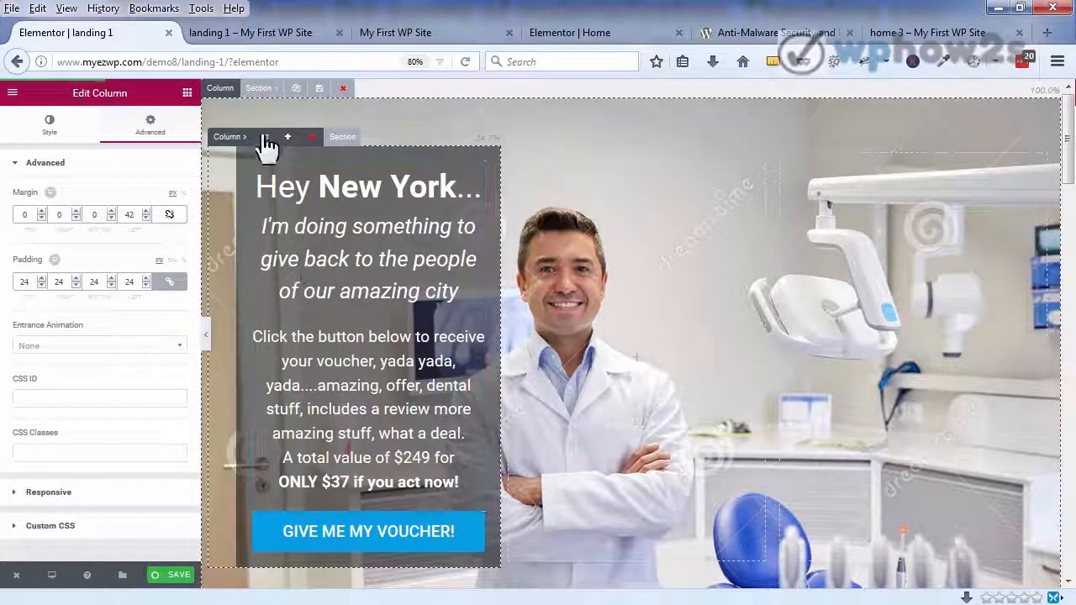
left_click(286, 34)
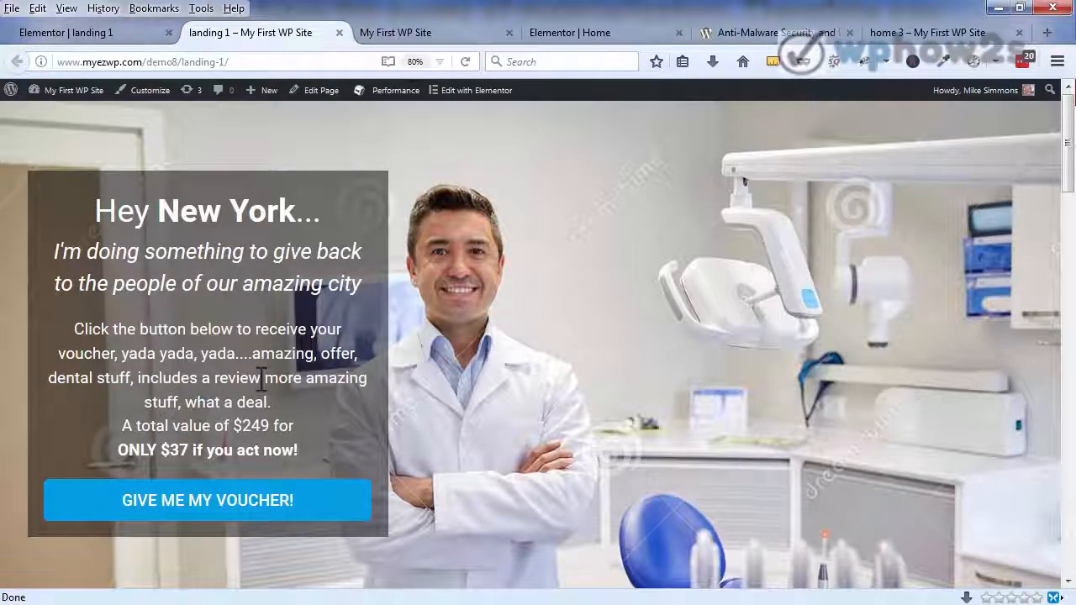
left_click(97, 33)
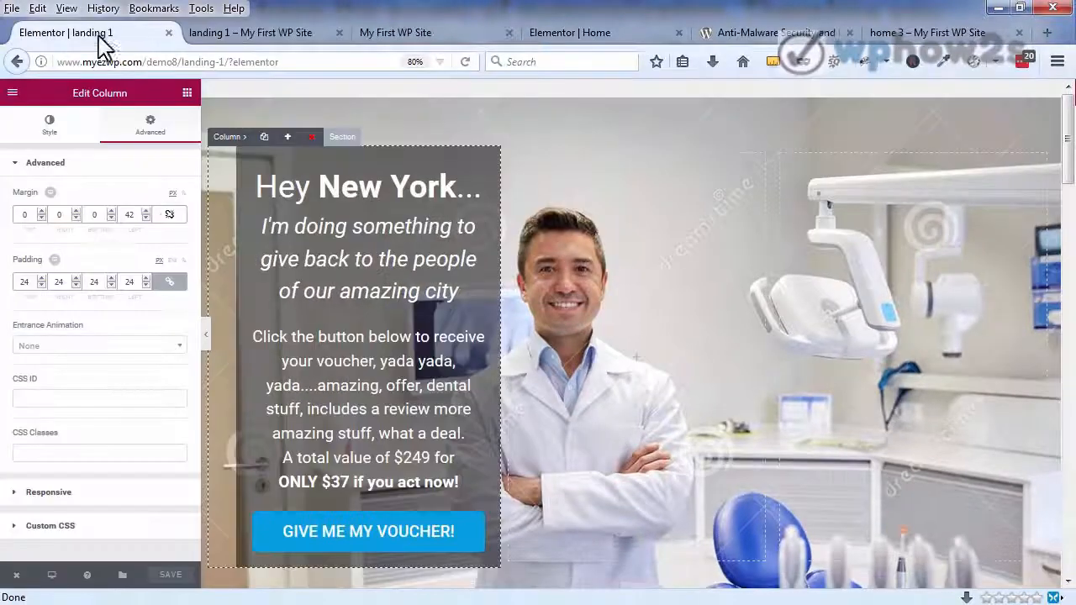
left_click(312, 38)
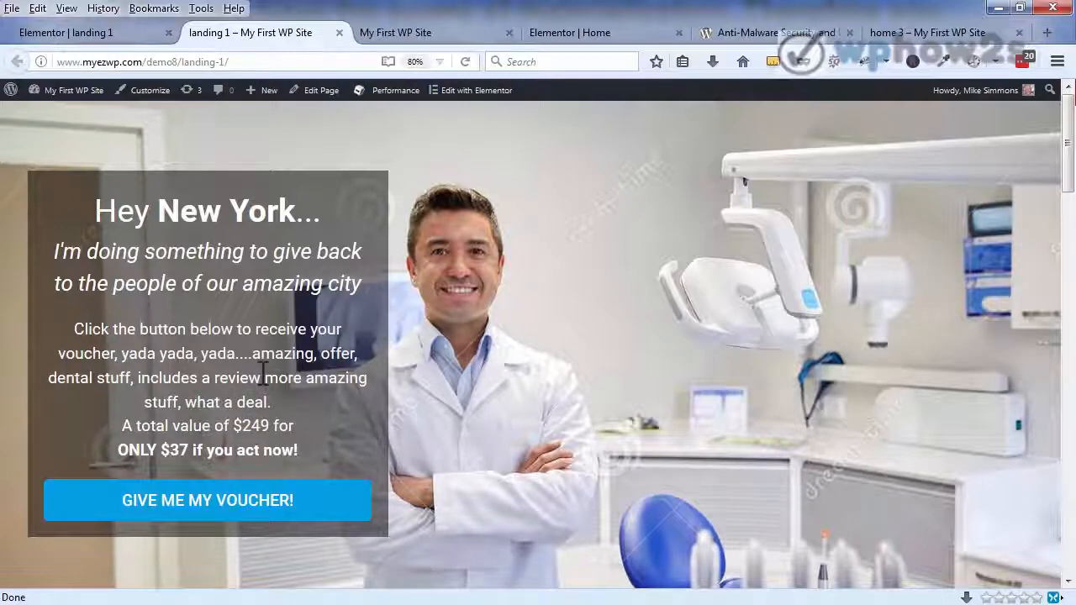
Step: Back in the editor, shorten "what a deal." to "what deal." in the offer box text
left_click(67, 34)
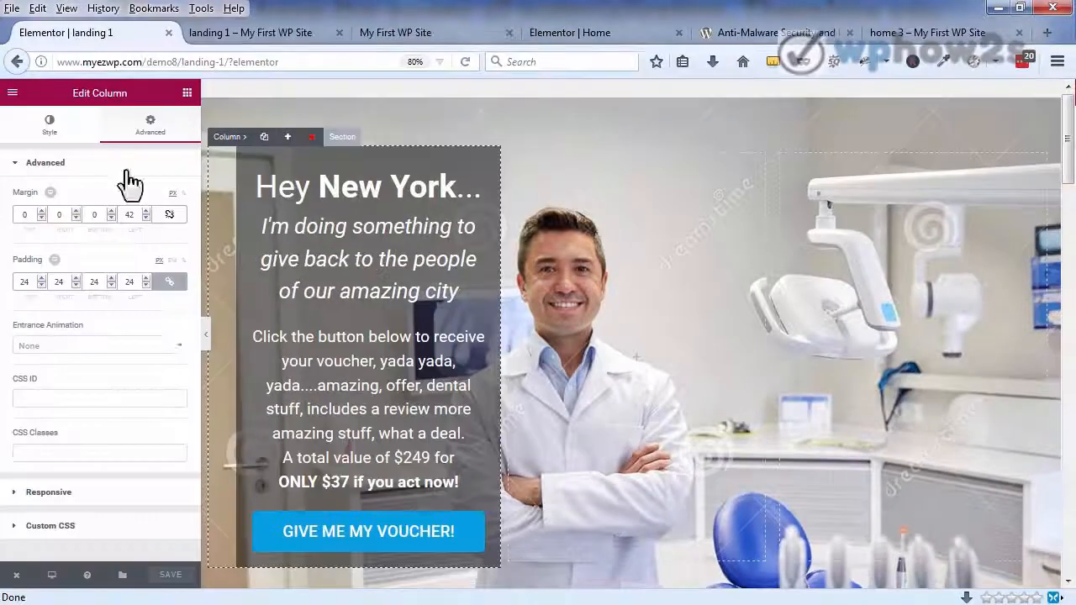
left_click(252, 412)
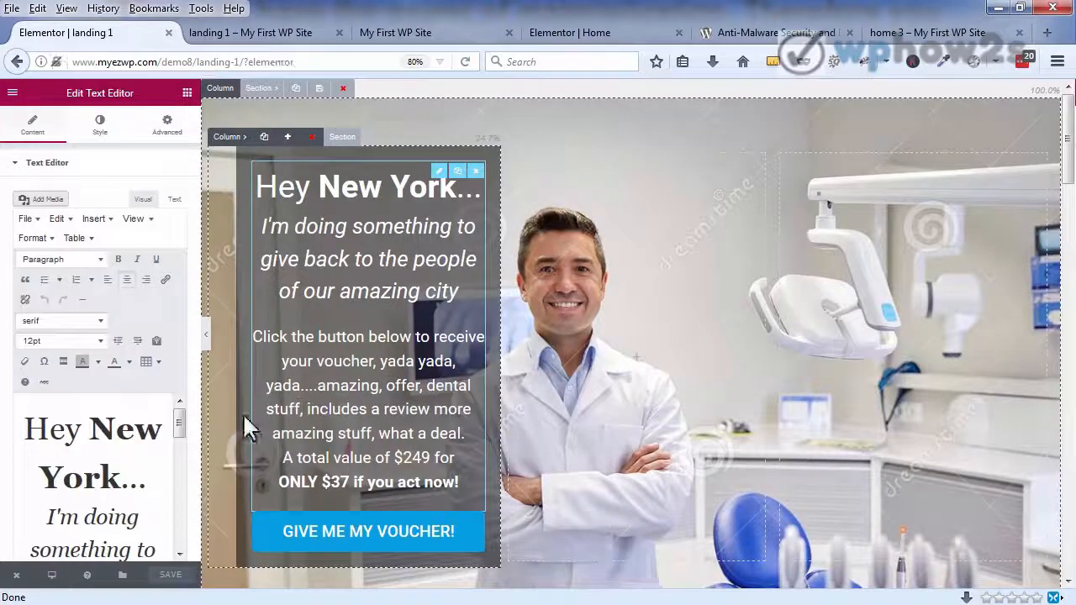
left_click_drag(180, 420, 177, 508)
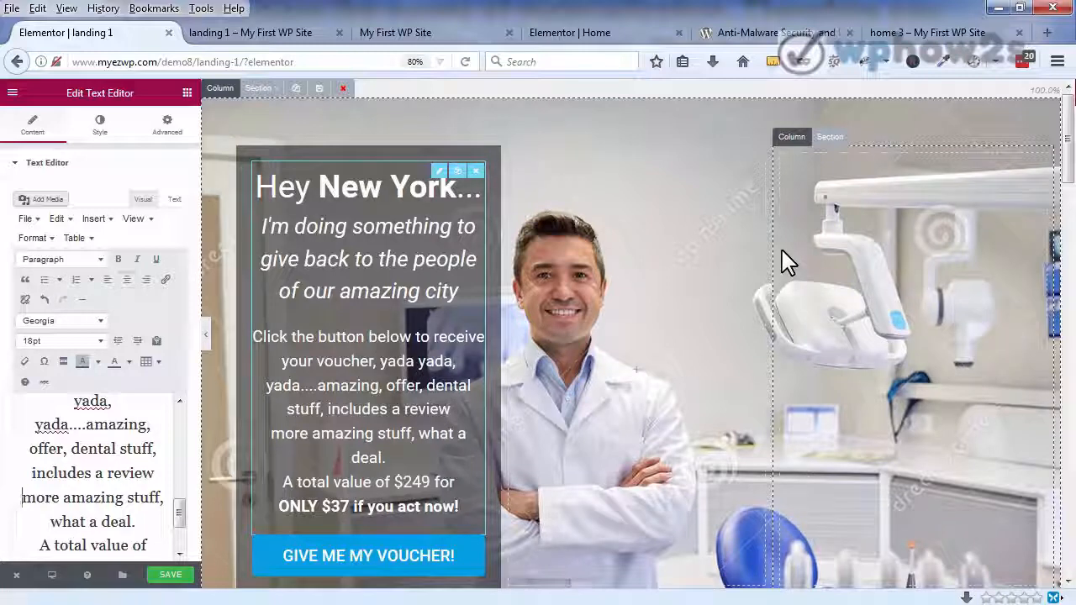
left_click(106, 521)
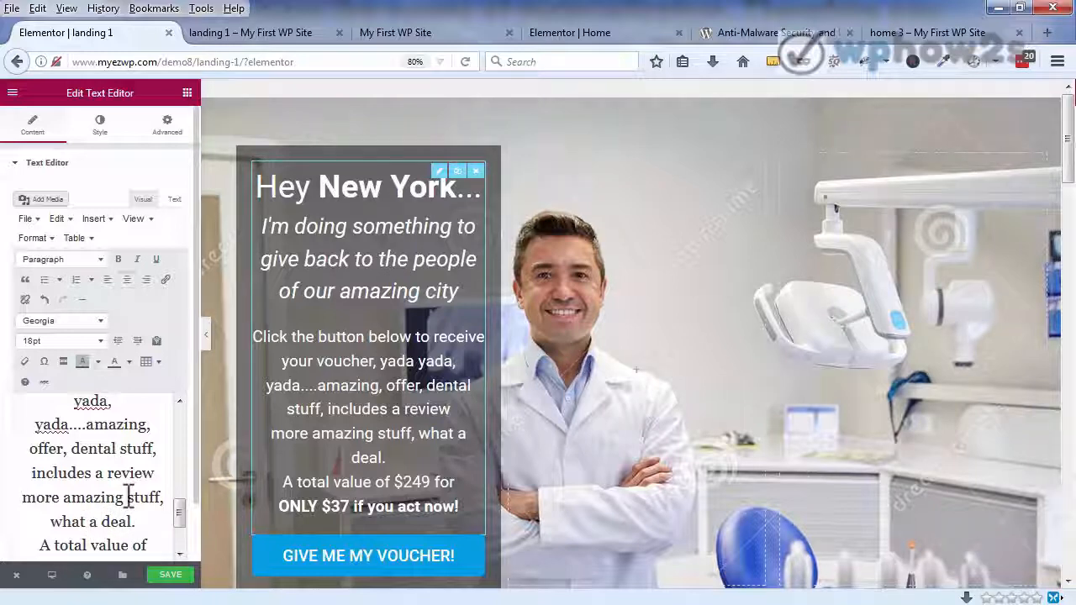
key("BackSpace")
key("BackSpace")
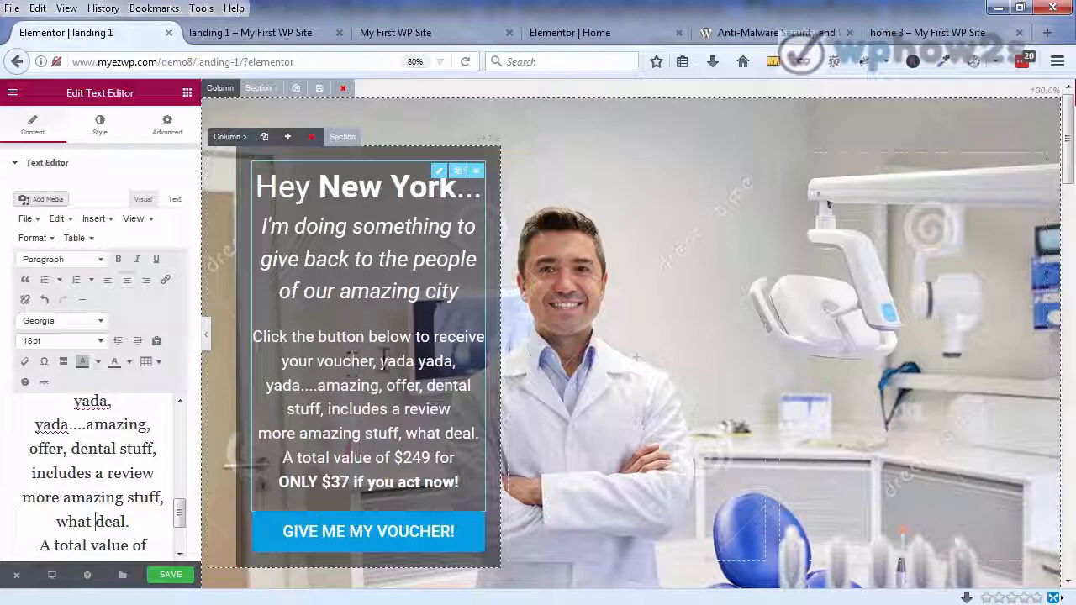
Step: Save the page and review the live version from the offer box down to the video section
left_click(164, 575)
key("ctrl+Tab")
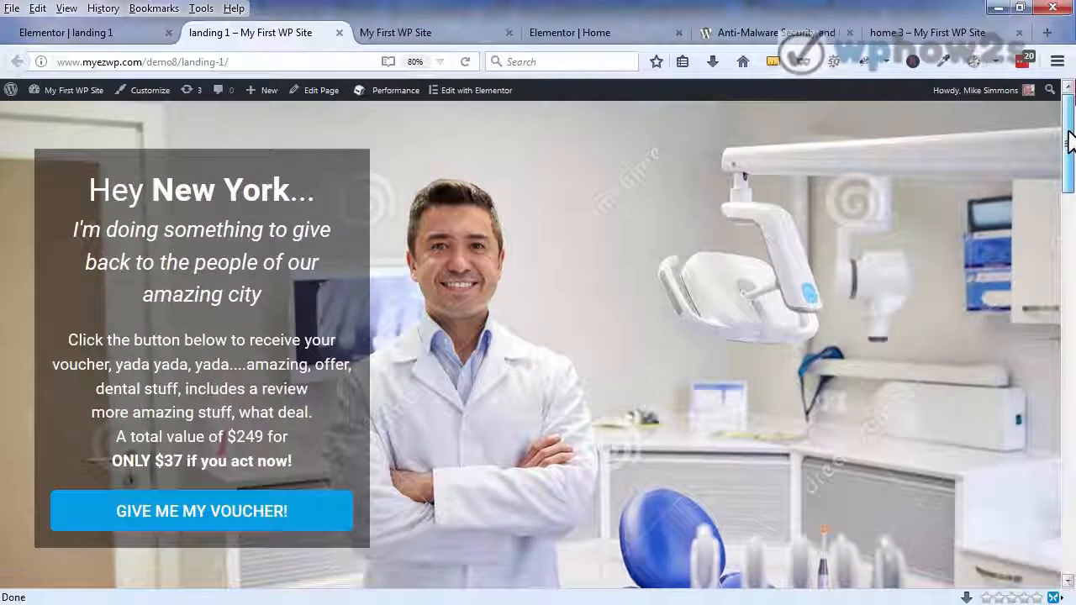
left_click_drag(1068, 132, 1050, 254)
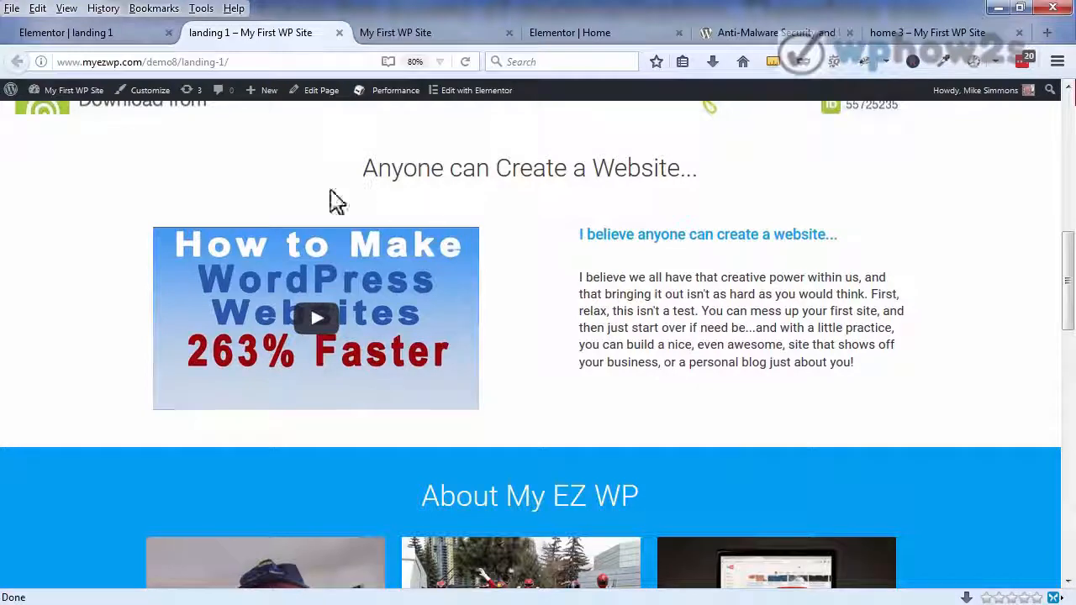
Step: In the editor, replace the YouTube link of the video under "Anyone can Create a Website..." with the copied link ending in n3A8nsIBhGQ
left_click(132, 33)
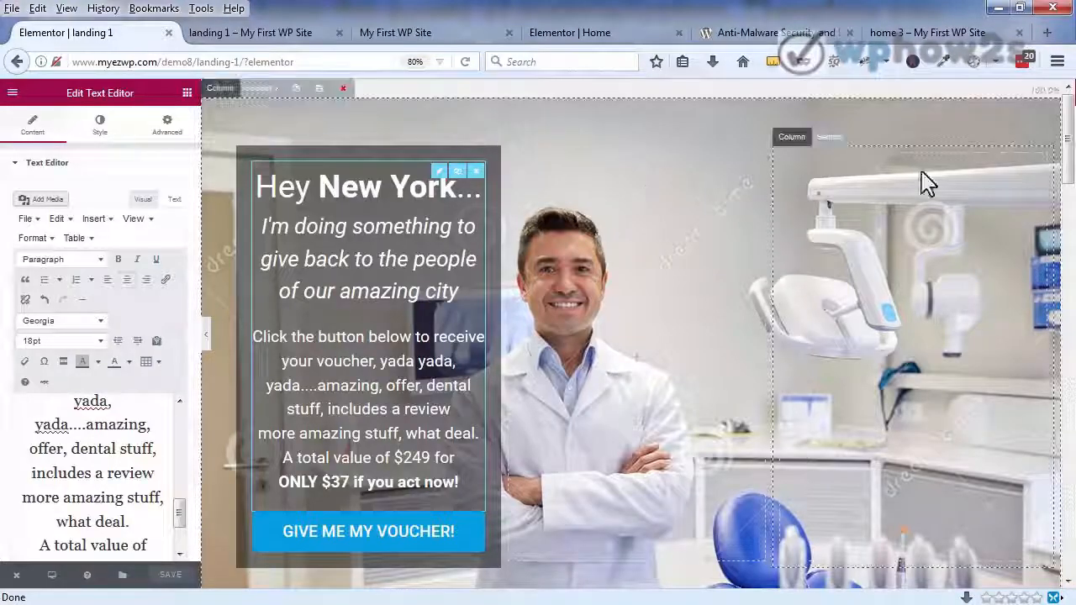
left_click_drag(1067, 132, 1047, 260)
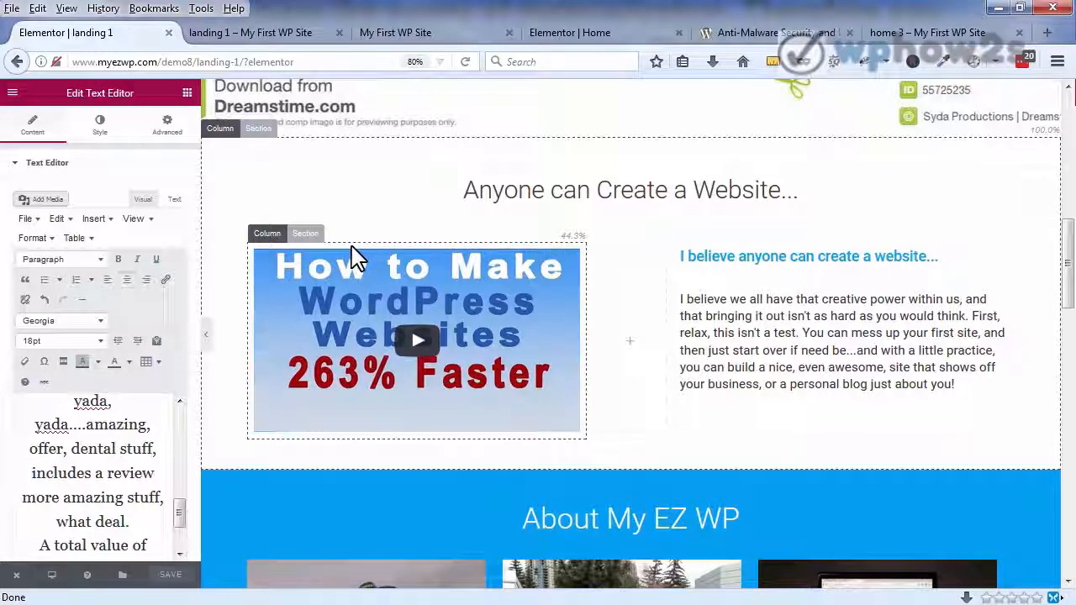
left_click(260, 233)
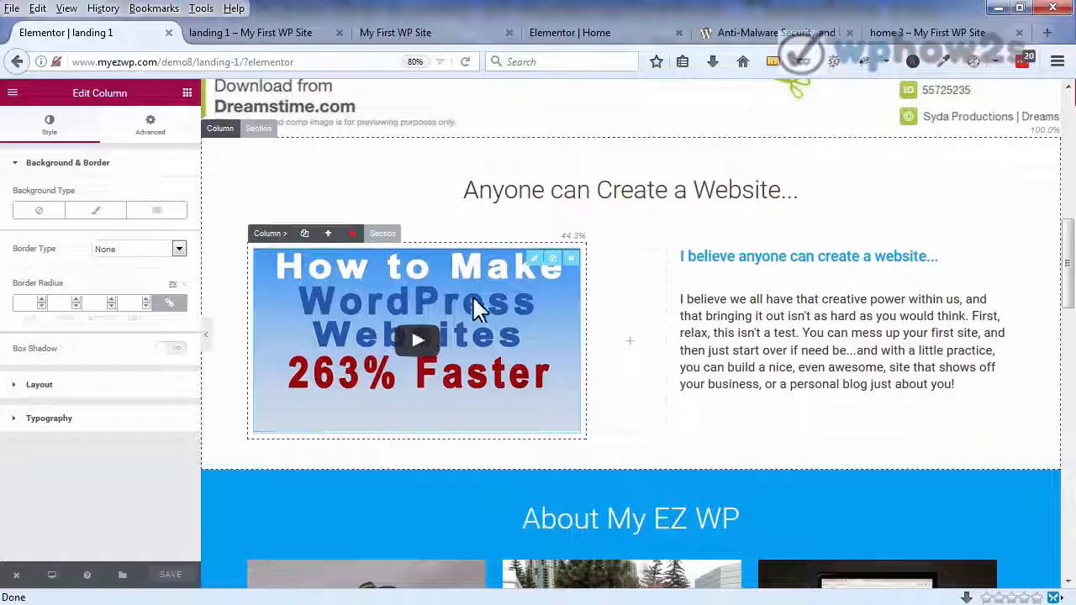
left_click(533, 259)
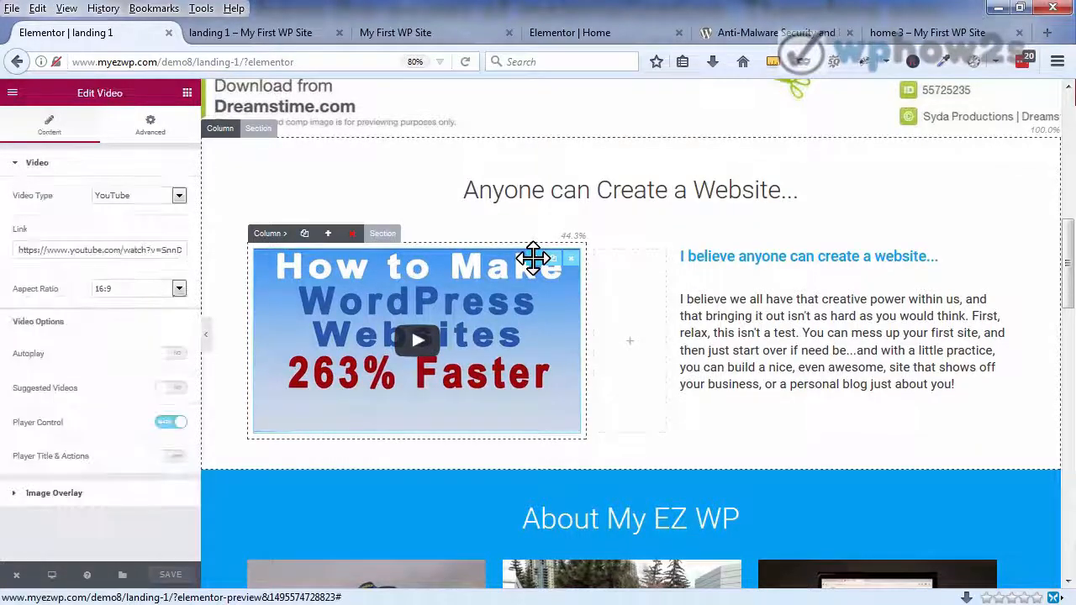
triple_click(93, 250)
right_click(93, 250)
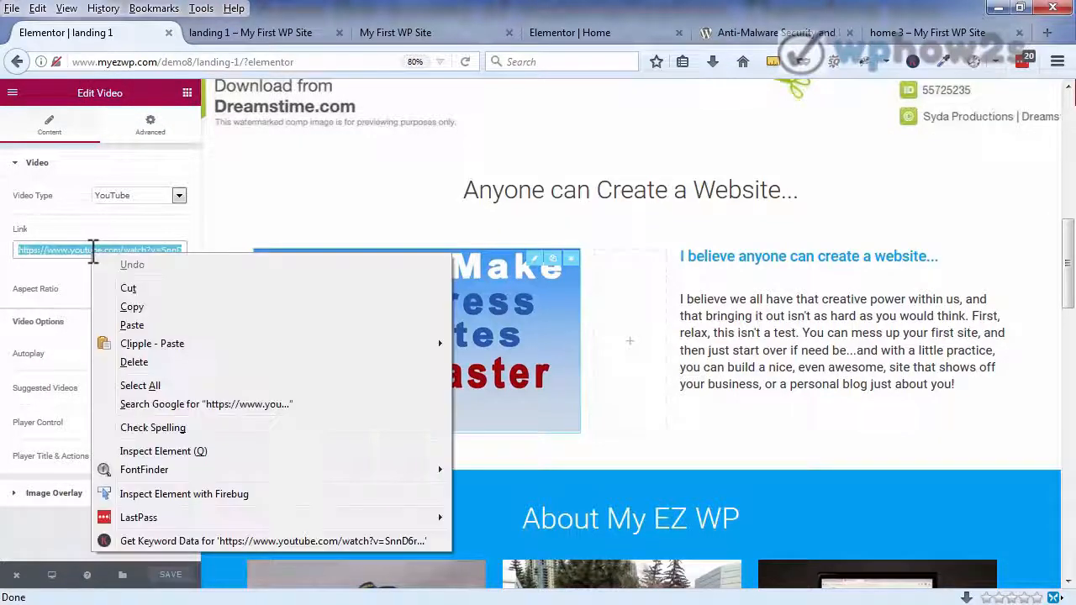
left_click(118, 325)
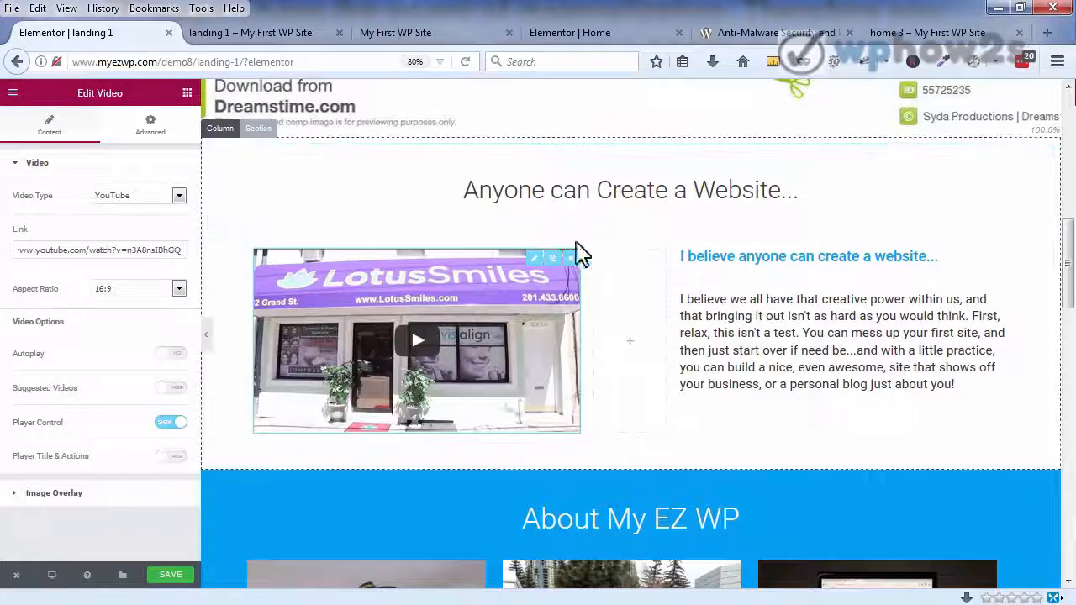
Step: Start saving the page to the template library and name the template "landing text box"
scroll(1069, 271, "down", 1)
scroll(1069, 270, "down", 5)
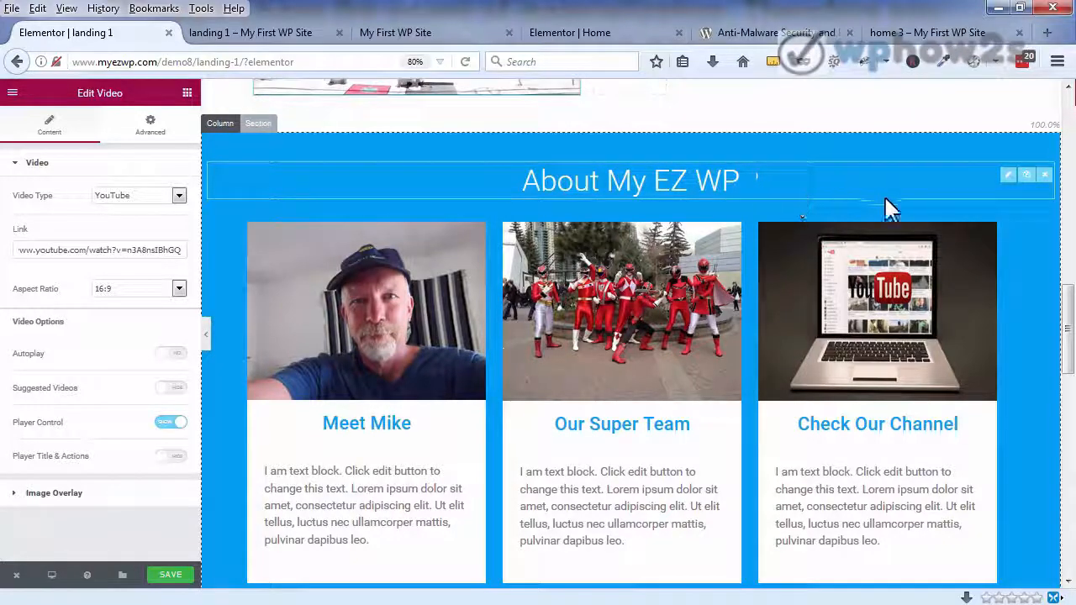
left_click_drag(1071, 293, 1066, 103)
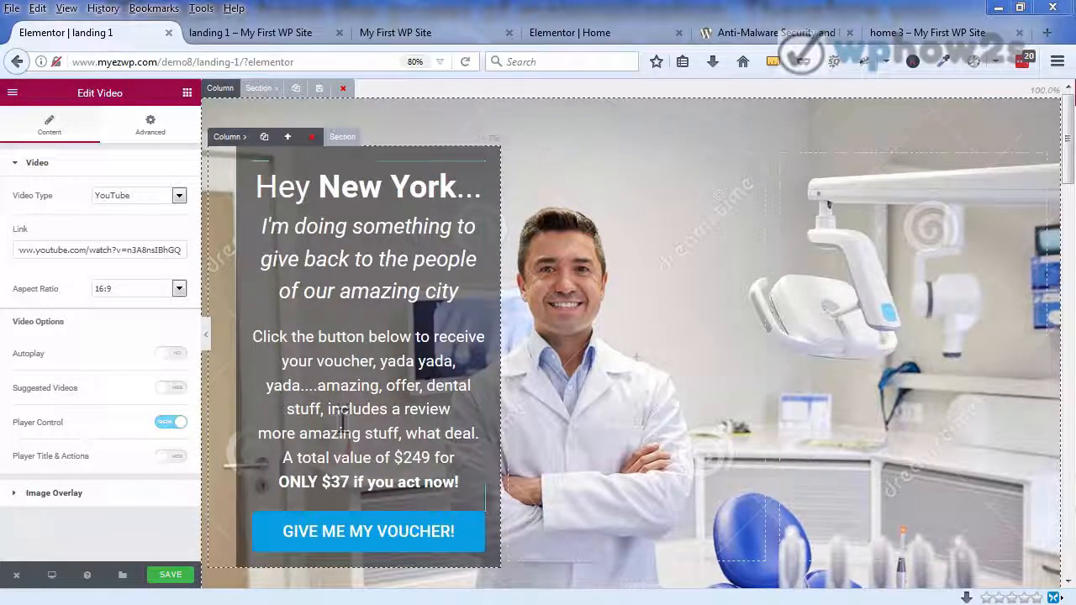
left_click(163, 580)
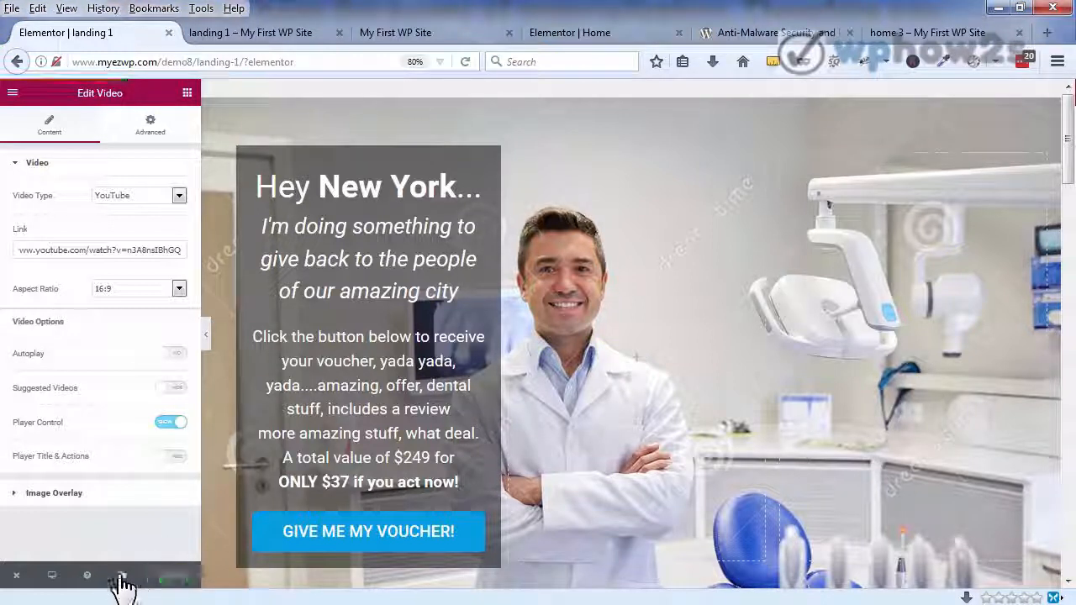
mouse_move(122, 584)
left_click(76, 544)
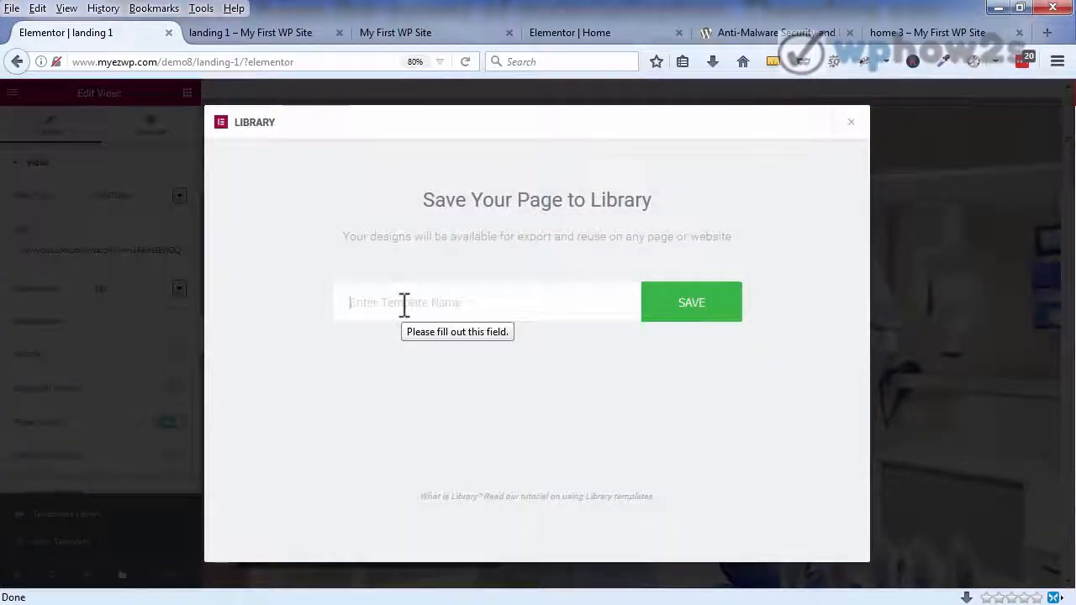
type("landing text box")
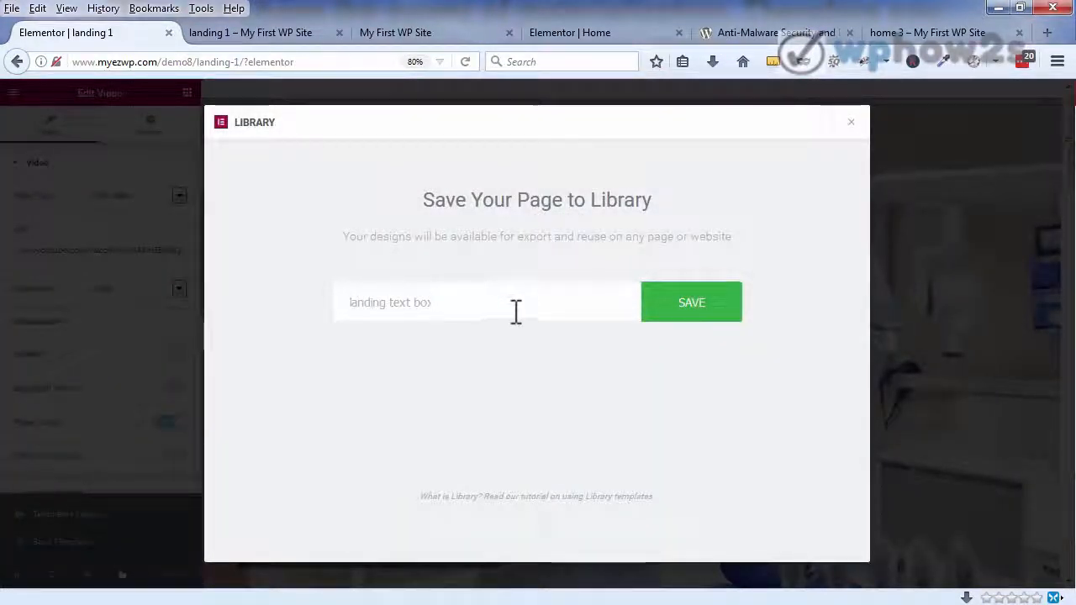